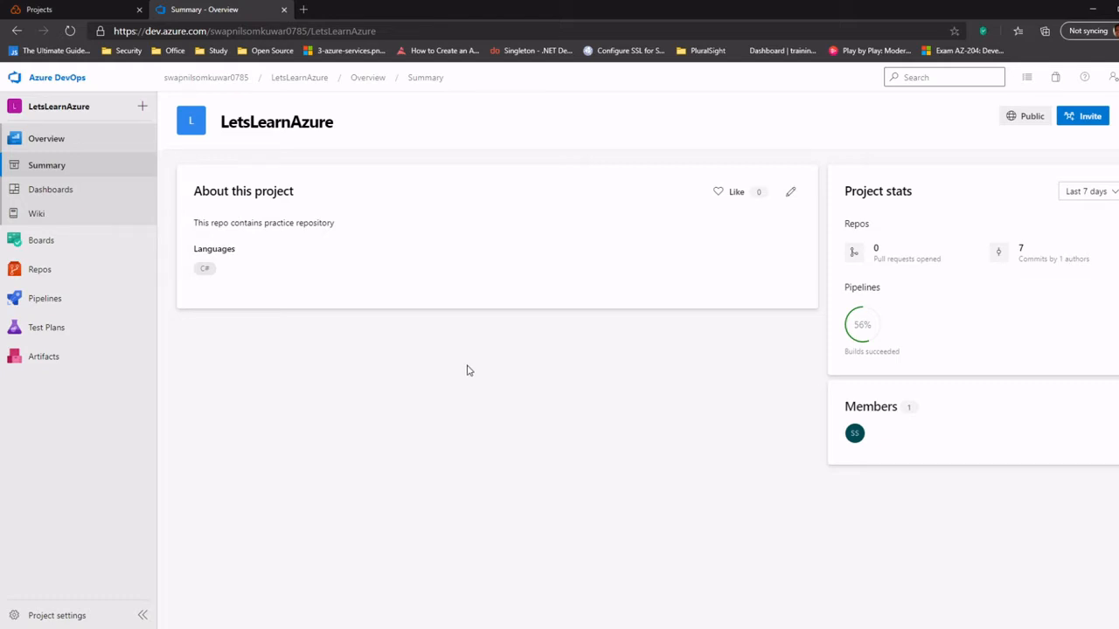
Create a classic build pipeline for the ProfileInfo repository's main branch in Azure Repos Git, using the ASP.NET Core template.
left_click(35, 270)
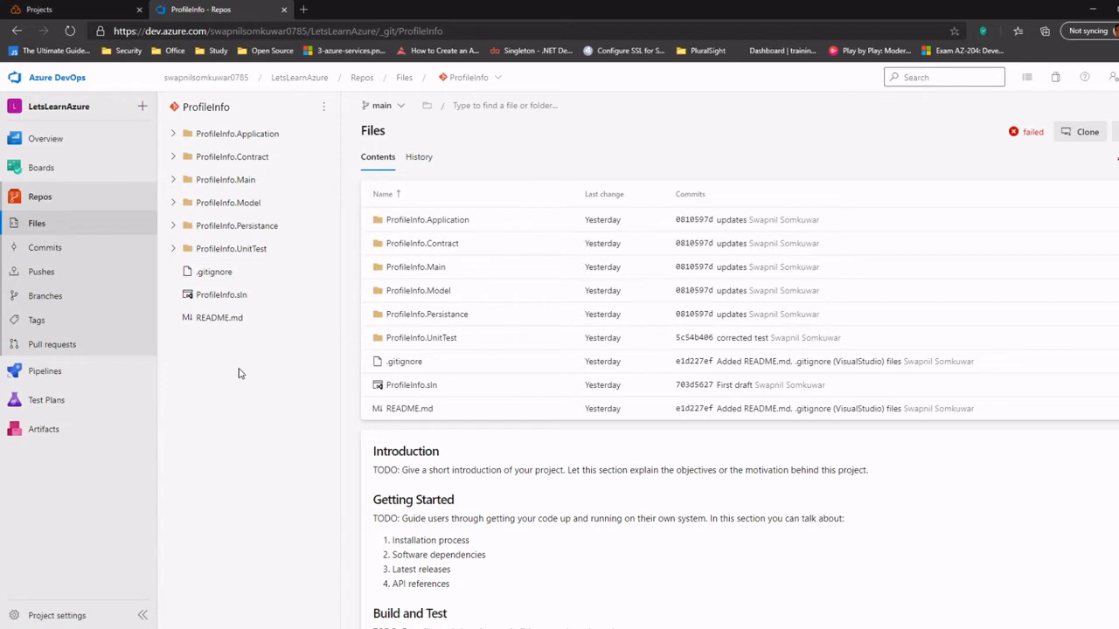
left_click(48, 371)
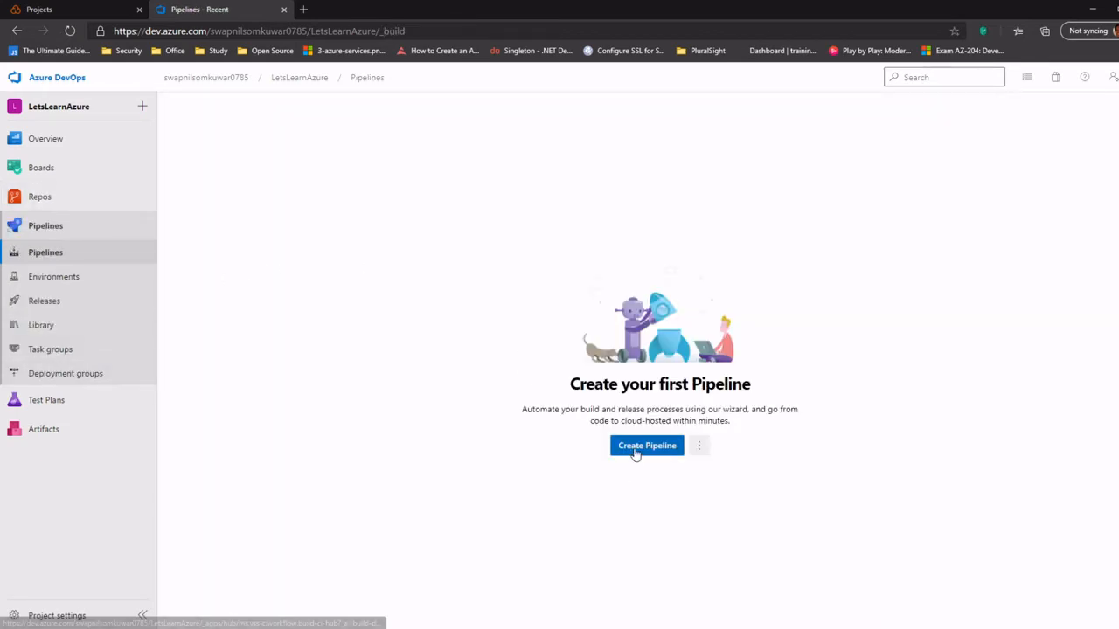
left_click(635, 451)
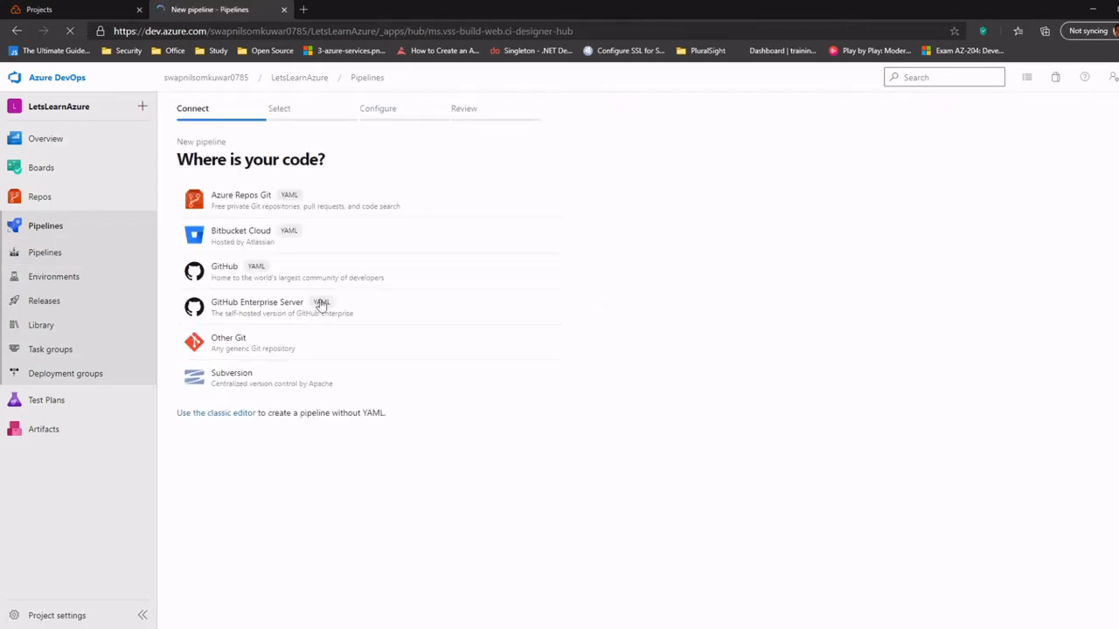
left_click(214, 416)
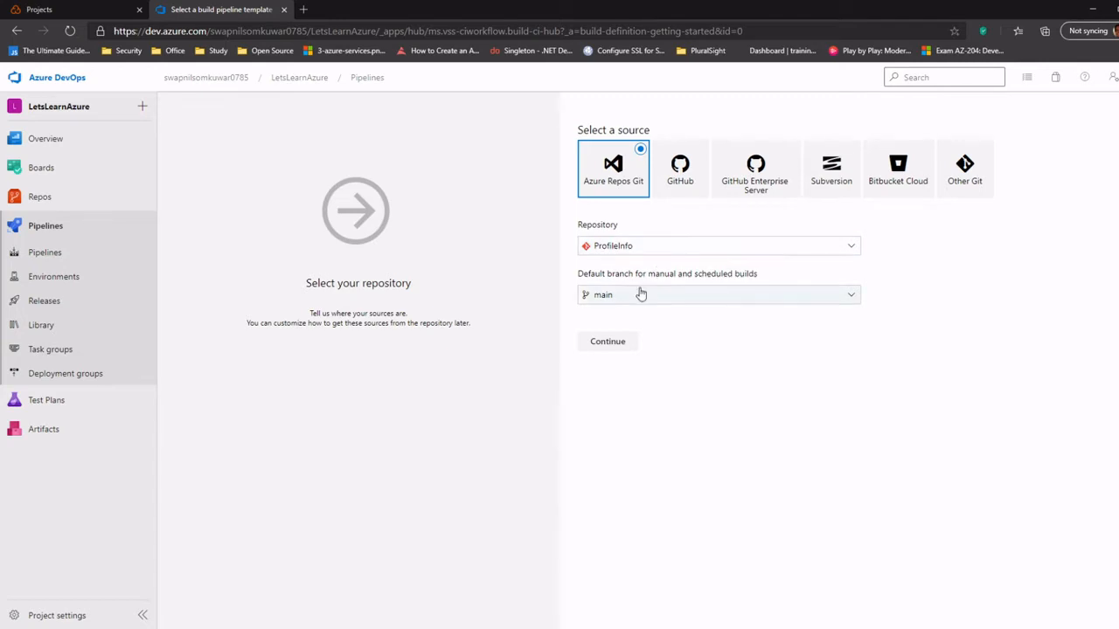
left_click(597, 348)
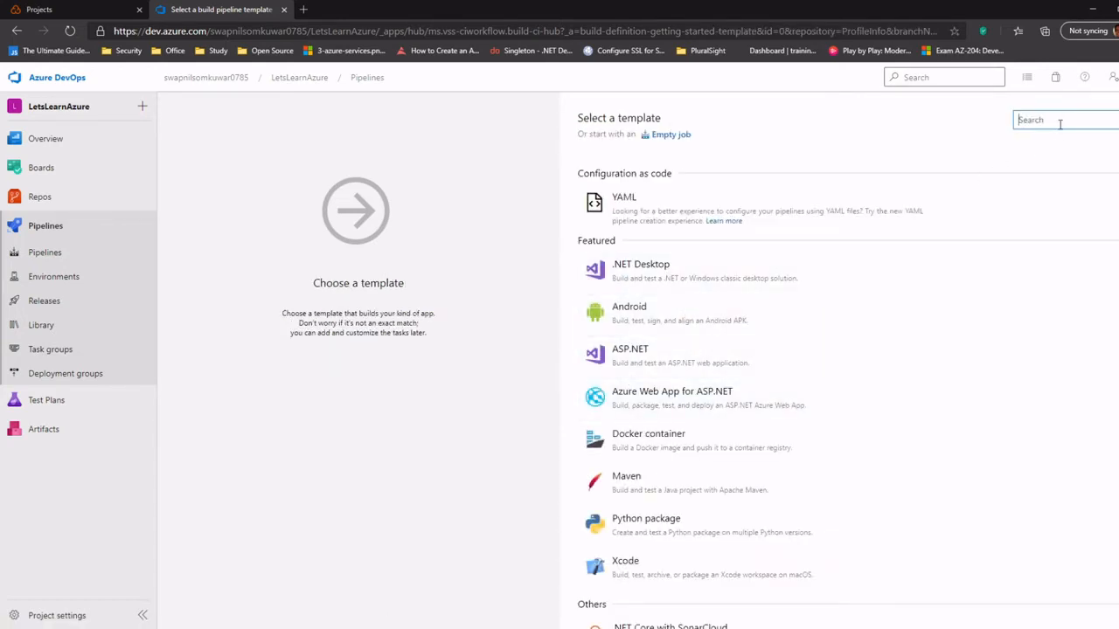
type("core")
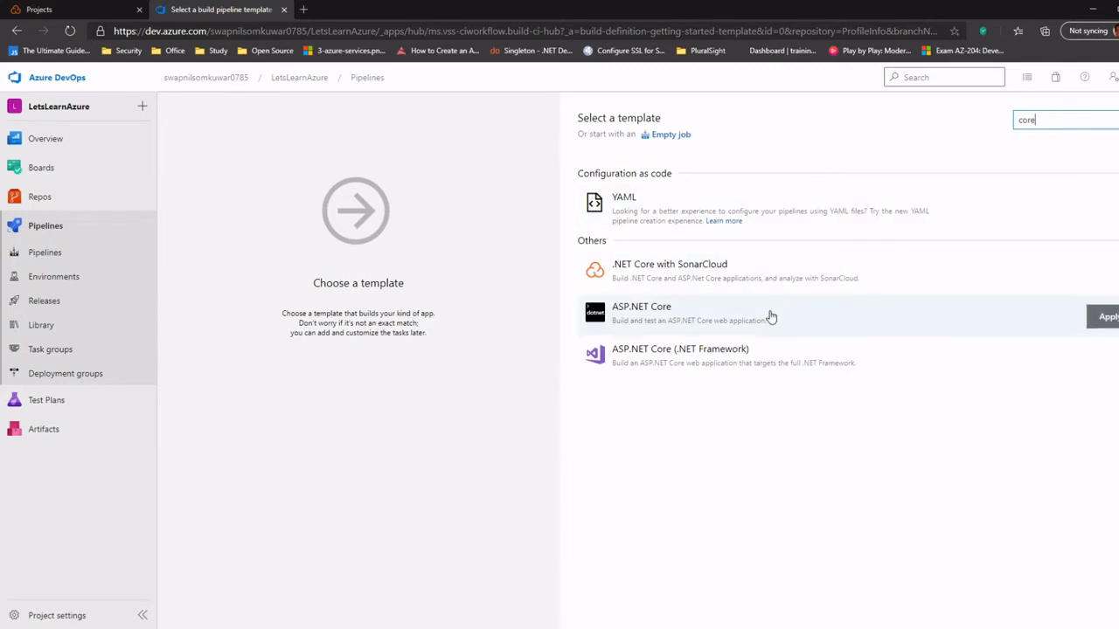
left_click(1111, 323)
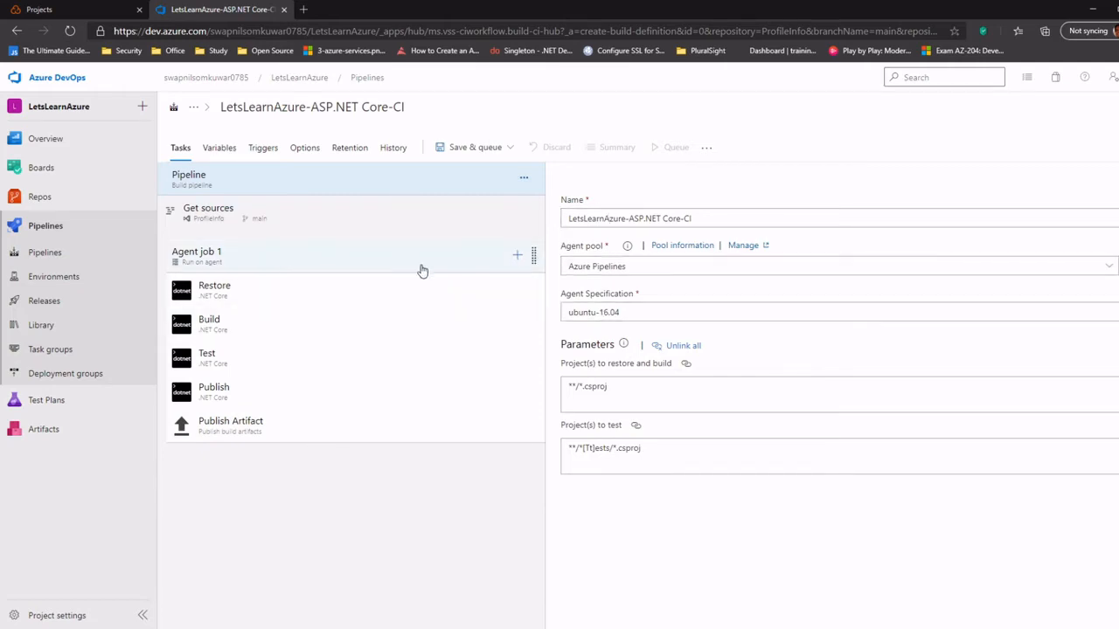
Disable the Publish and Publish Artifact tasks in the pipeline's agent job.
left_click(253, 323)
left_click(253, 364)
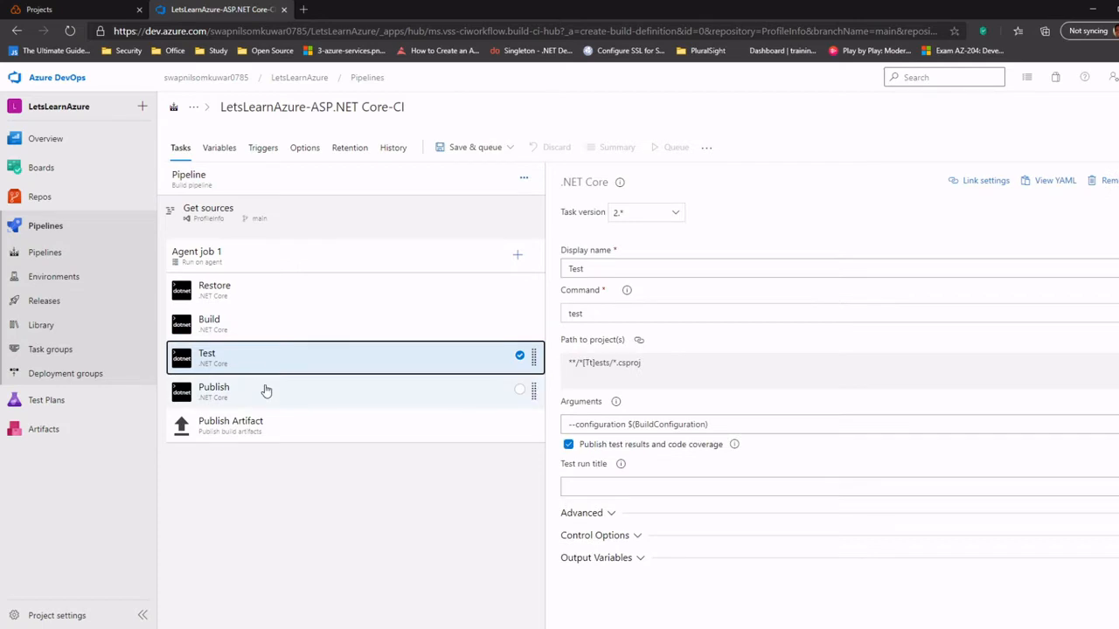
left_click(266, 390)
left_click(260, 432)
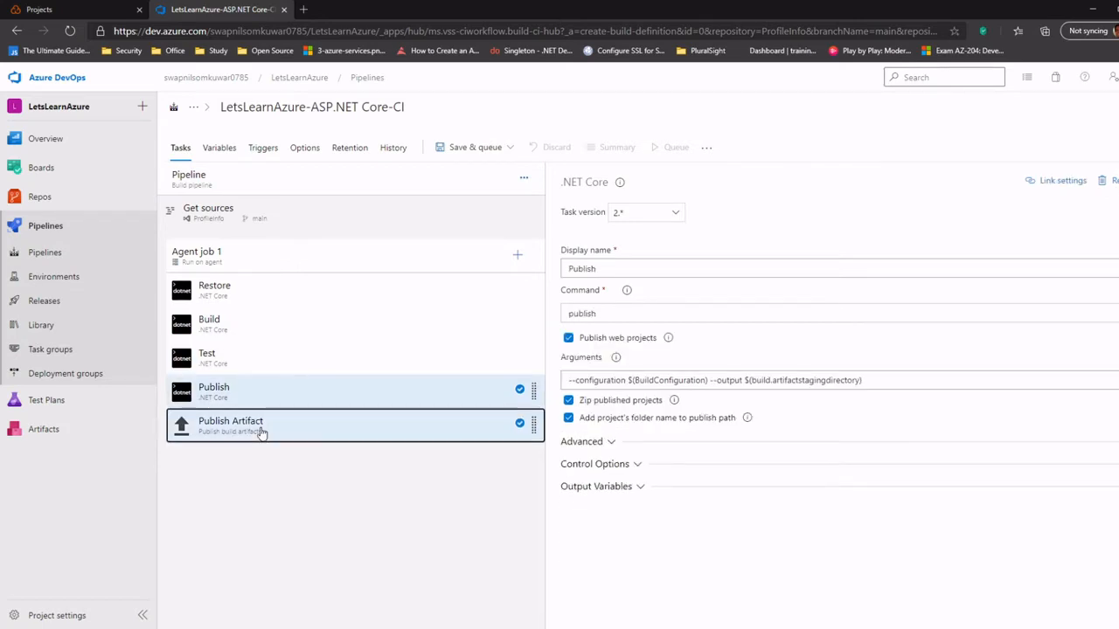
right_click(261, 432)
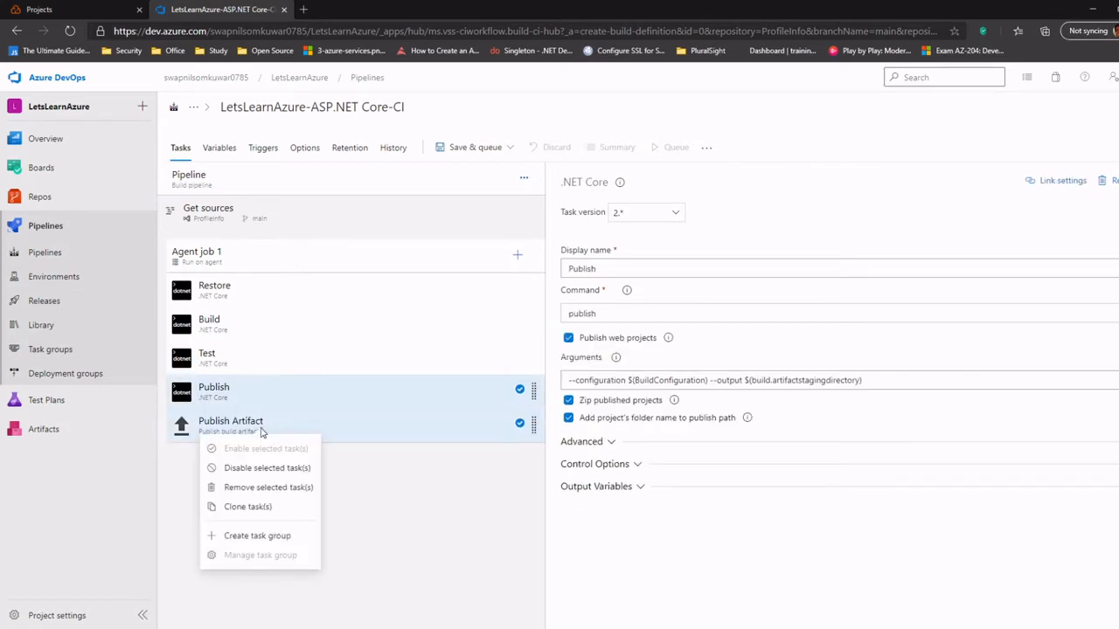
left_click(259, 472)
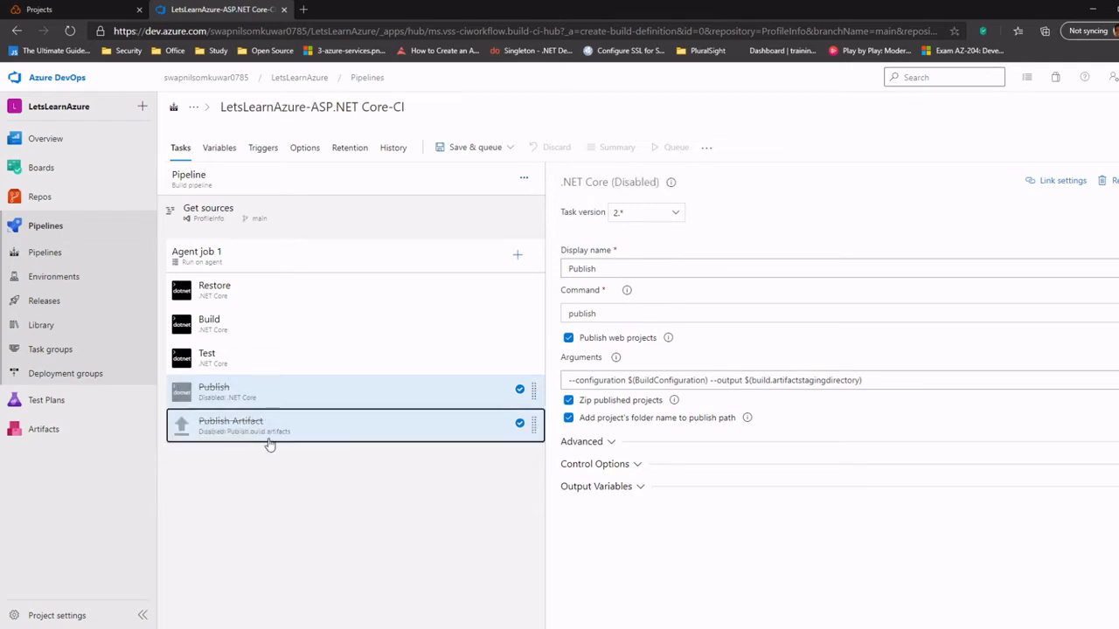
Review the Test, Build and Restore tasks, save and queue the pipeline on main, and open its job logs.
left_click(278, 364)
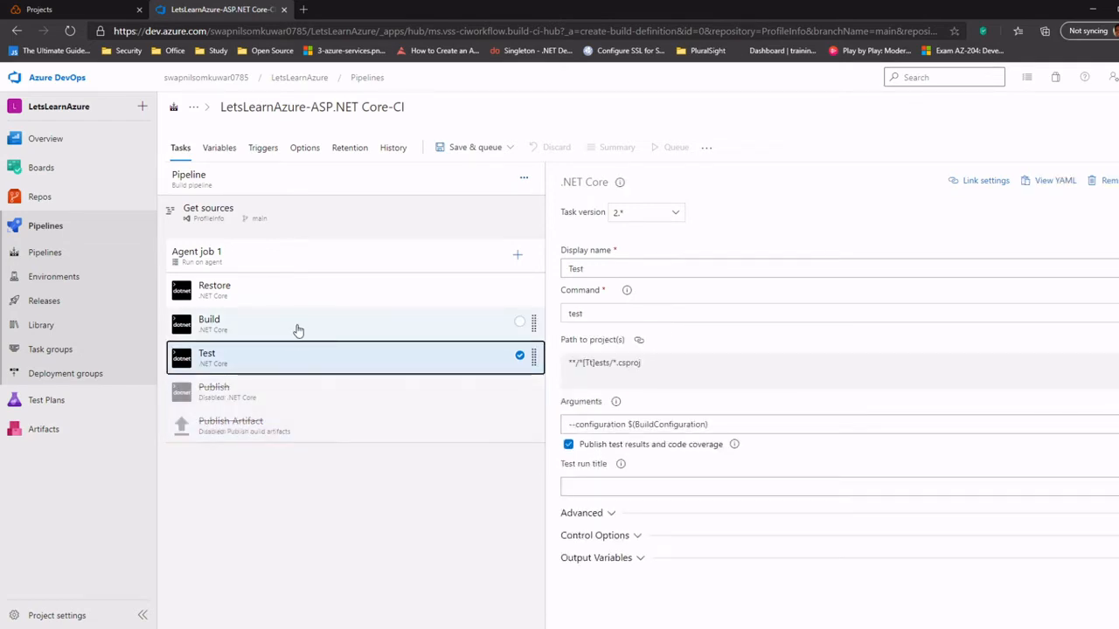
left_click(295, 325)
left_click(325, 293)
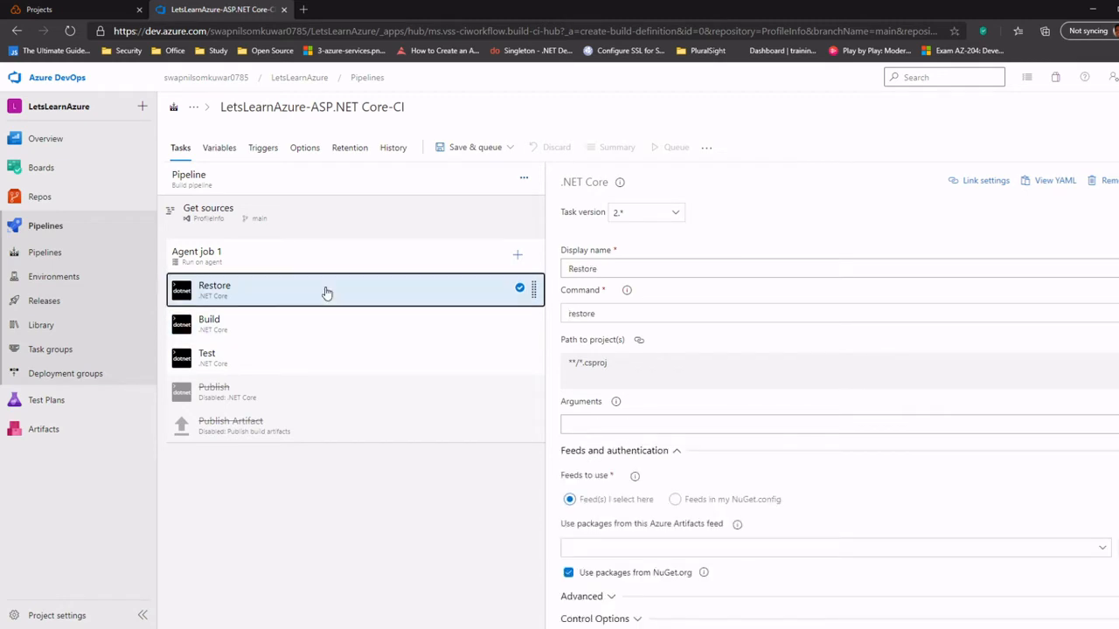
left_click(510, 149)
left_click(477, 172)
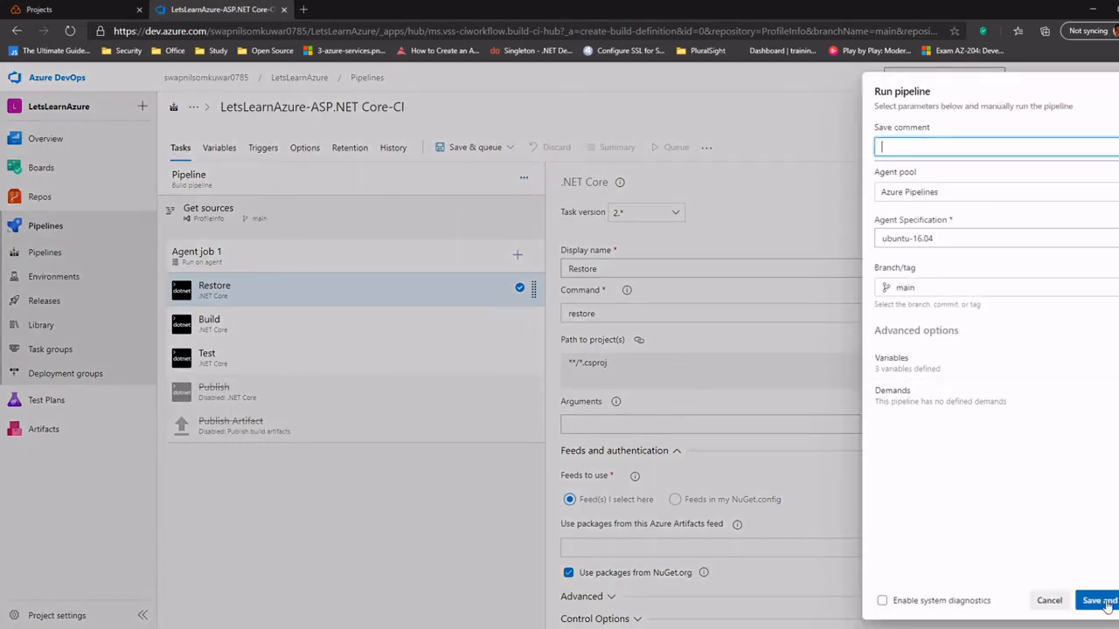
left_click(1107, 606)
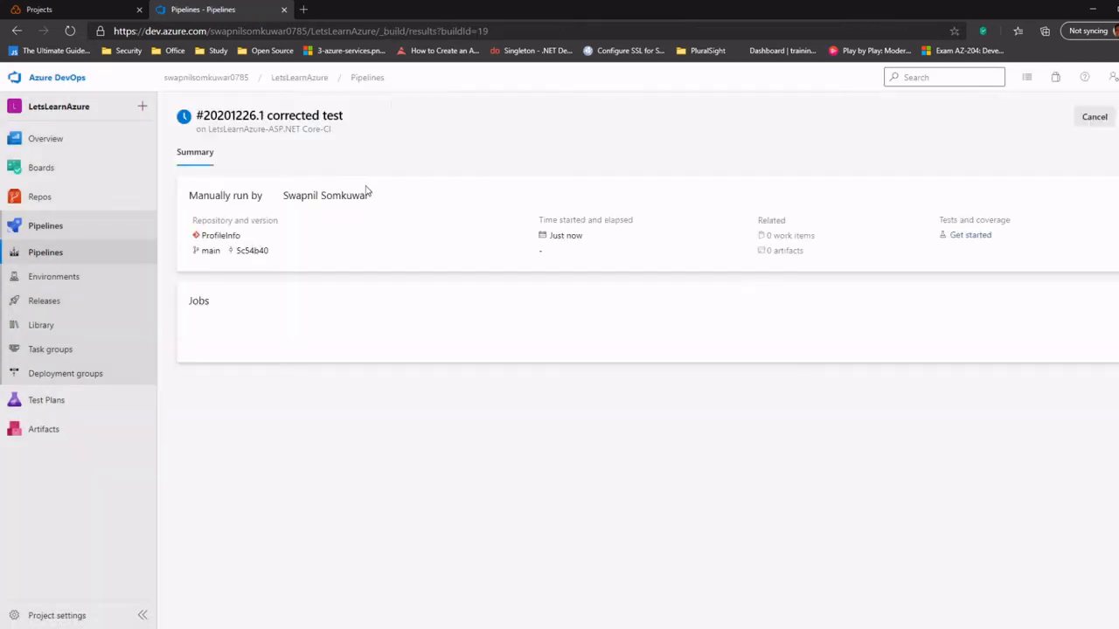
left_click(231, 359)
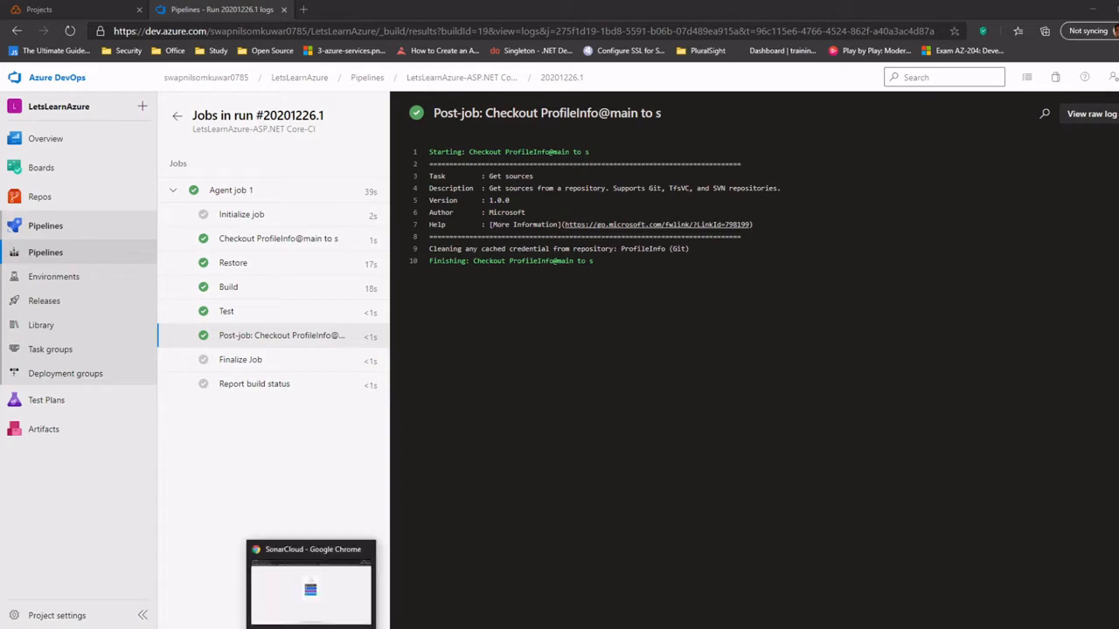
Switch to SonarCloud in Chrome and open the log-in with Azure DevOps to show its sign-in form.
left_click(312, 628)
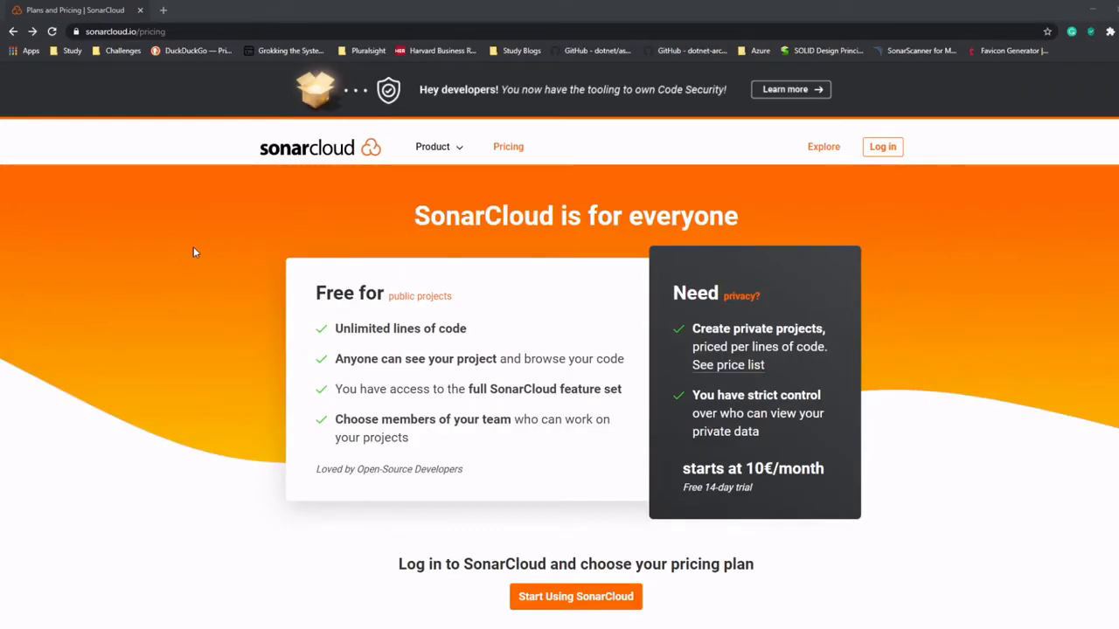
left_click(885, 148)
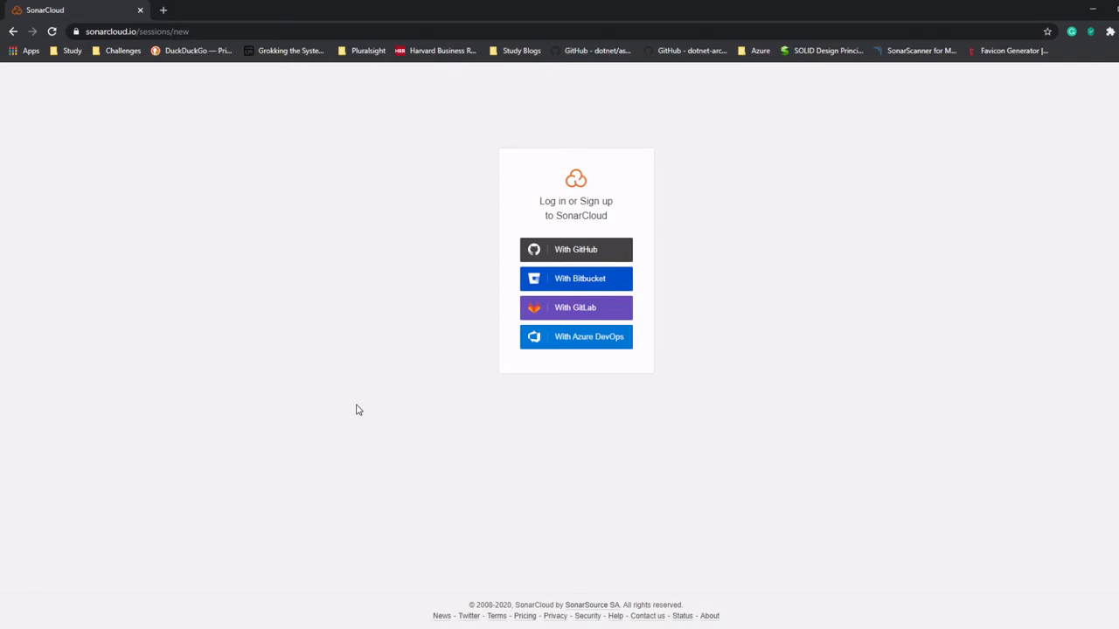
left_click(607, 346)
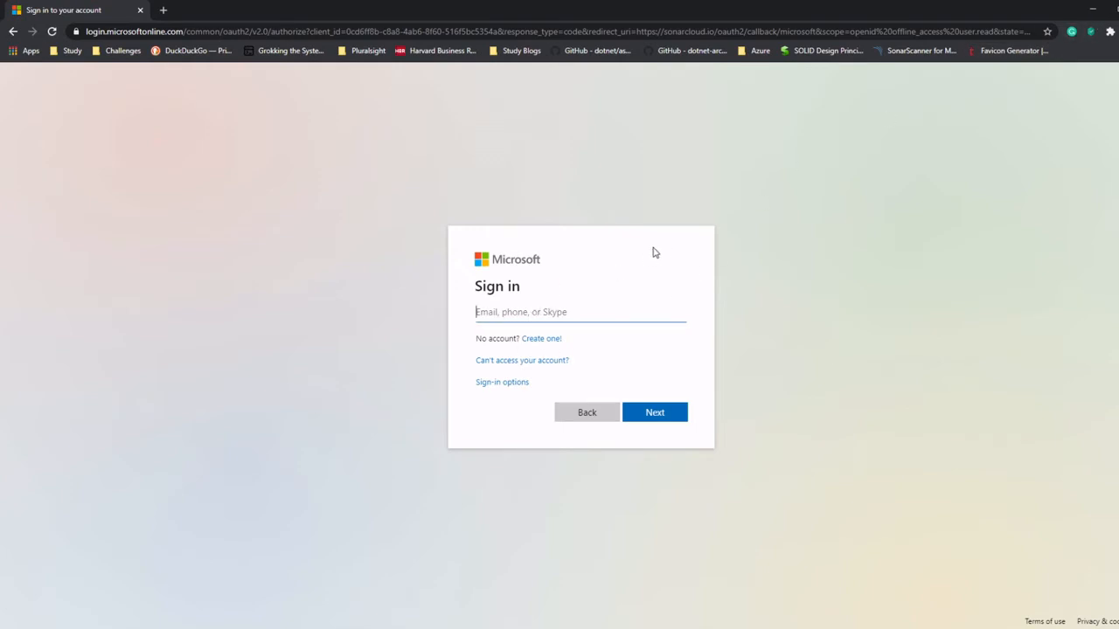
left_click(1092, 9)
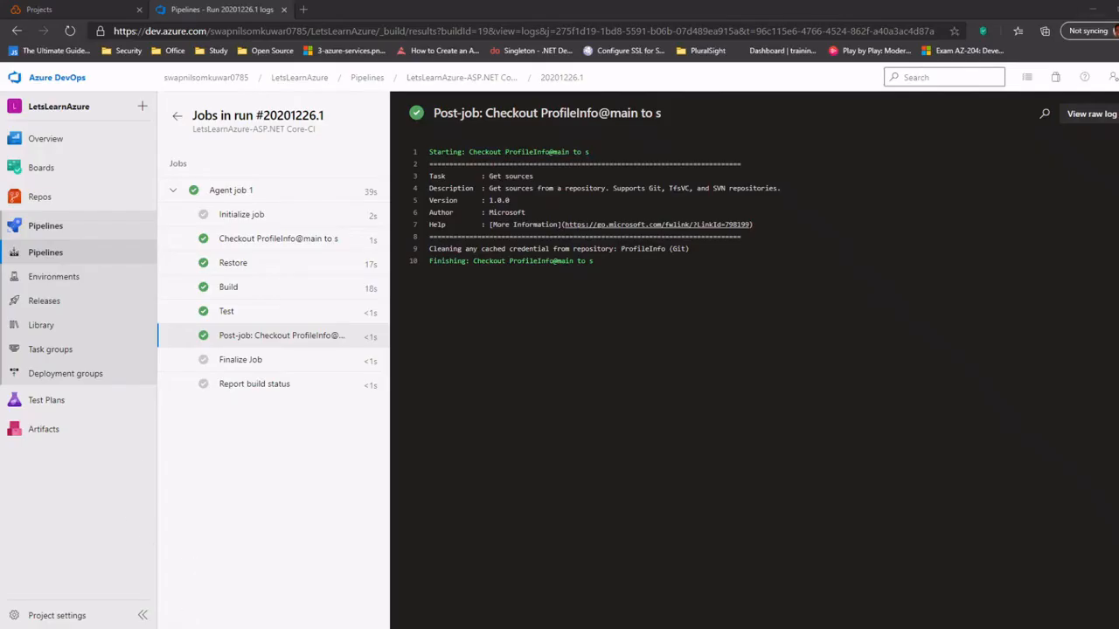
Switch to the signed-in SonarCloud projects page, start analyzing a new project and choose to import a new organization.
left_click(88, 7)
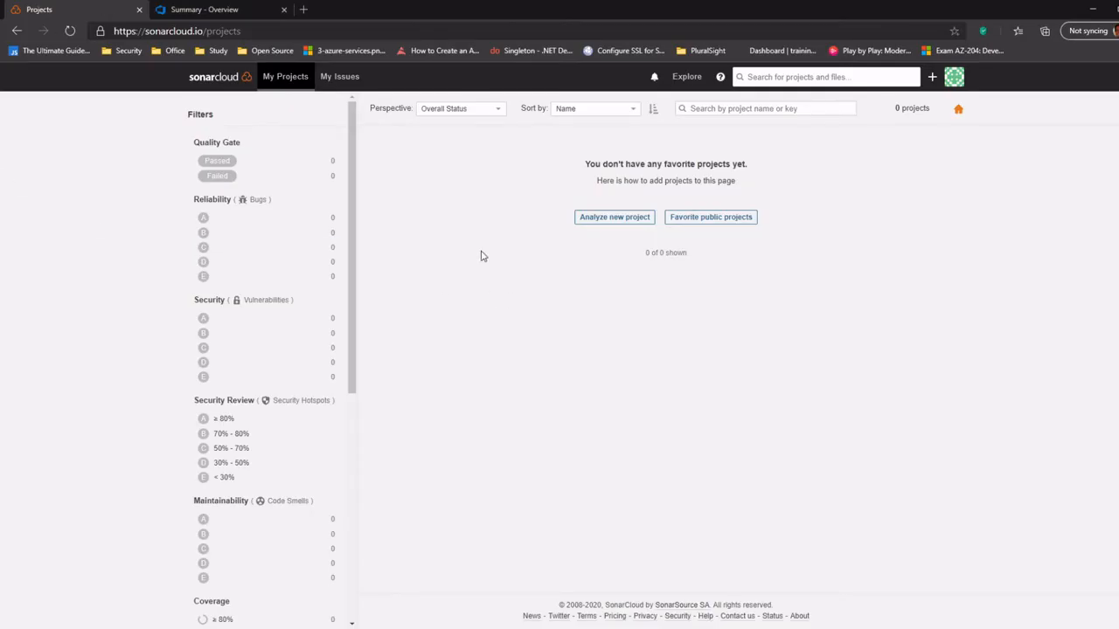
left_click(214, 77)
left_click(610, 220)
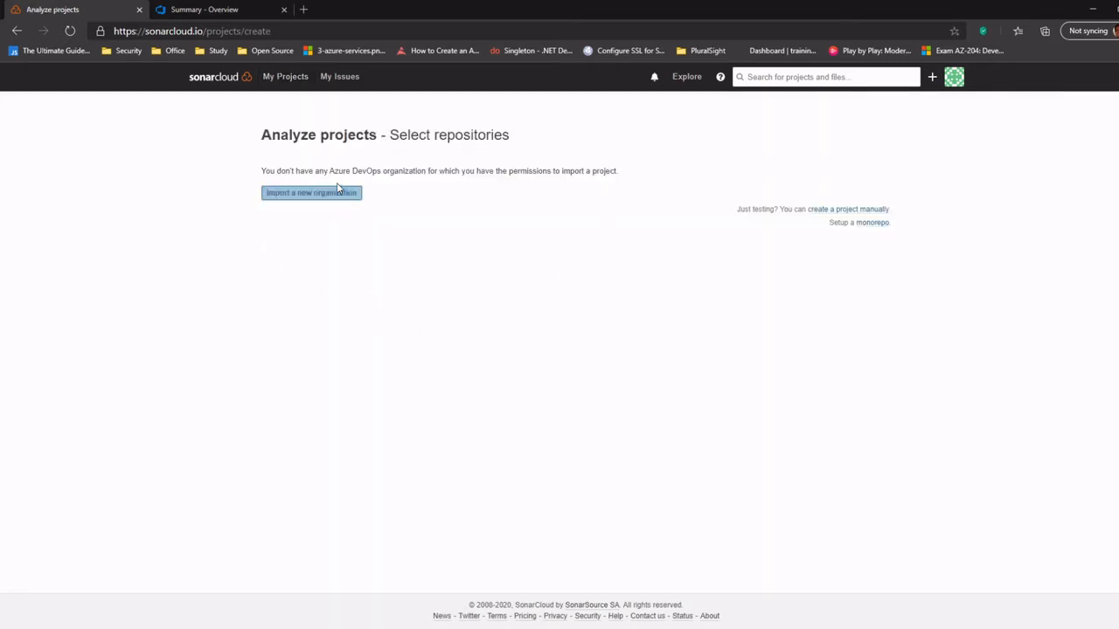
left_click(336, 198)
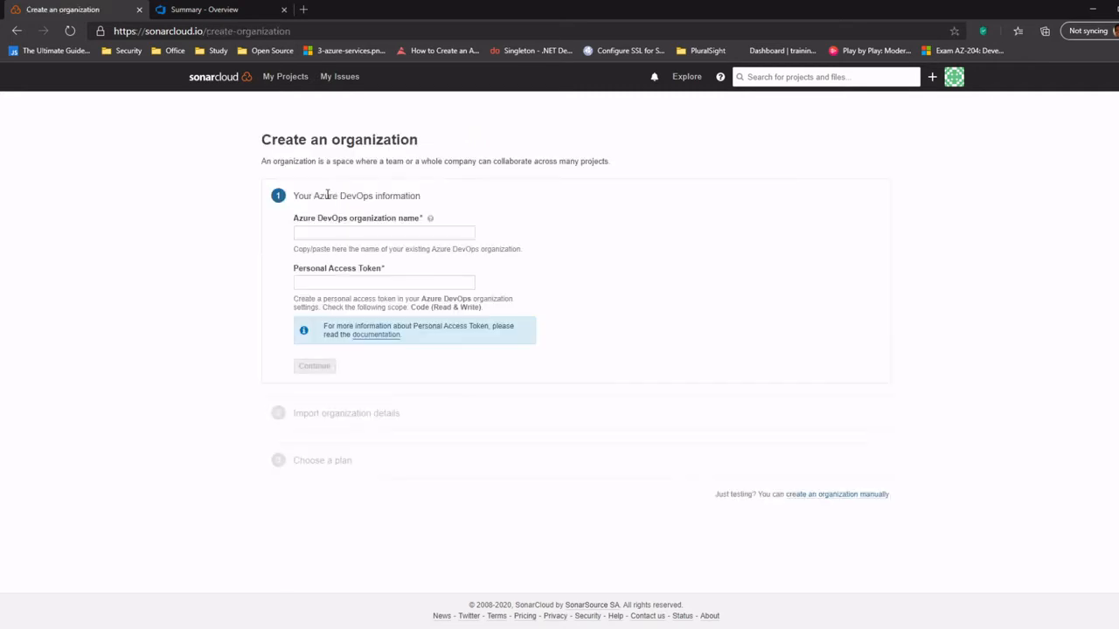
Fill in the Azure DevOps organization name with the suggested account name.
left_click(345, 230)
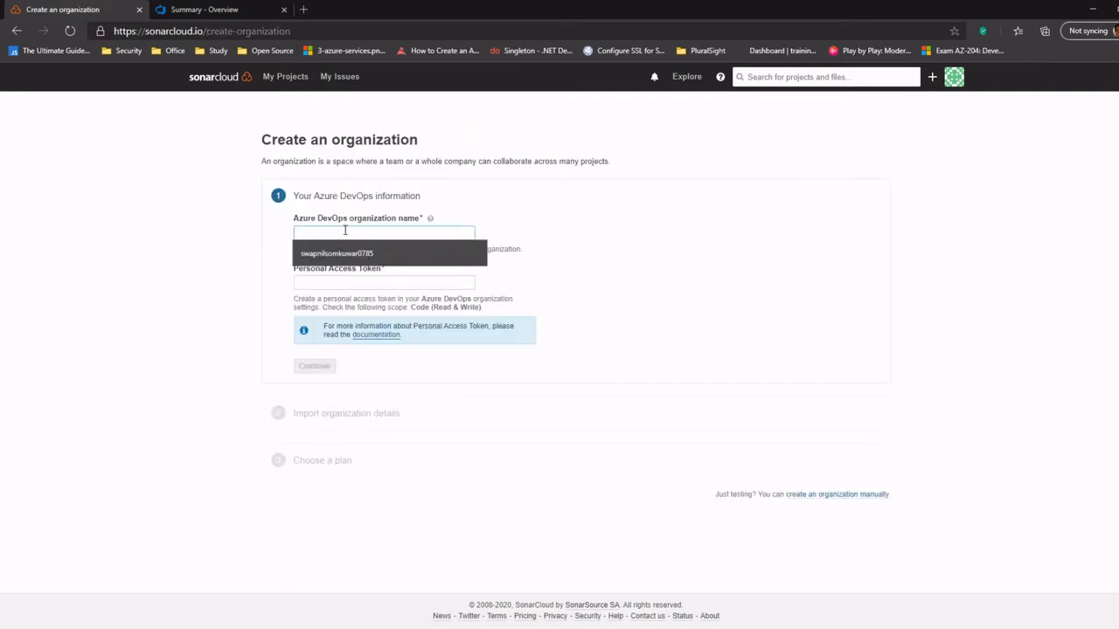
left_click(245, 250)
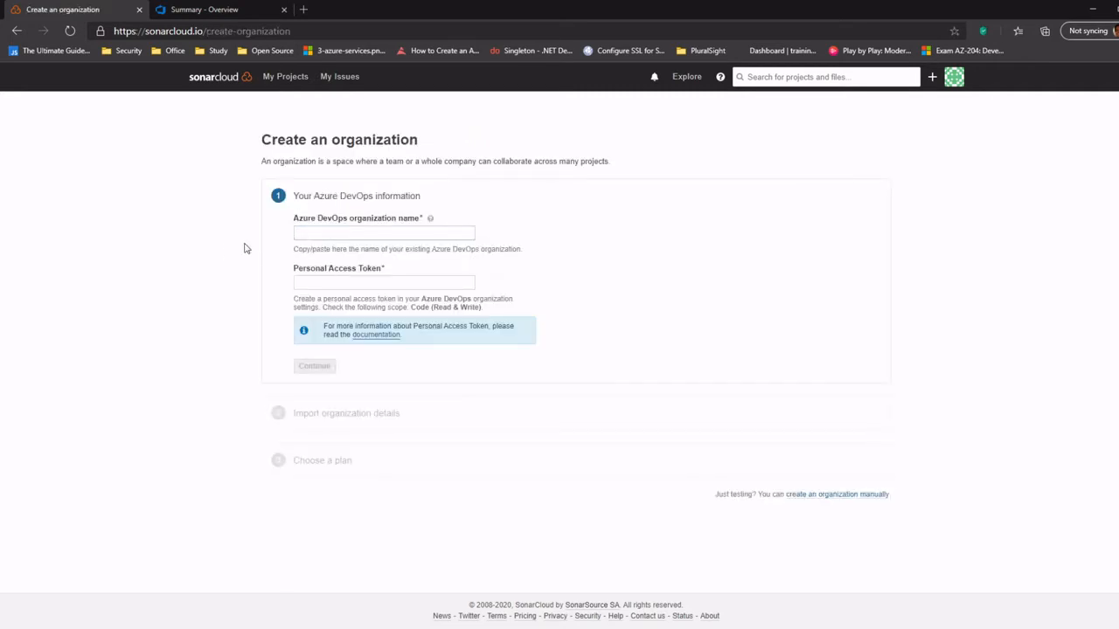
left_click(326, 231)
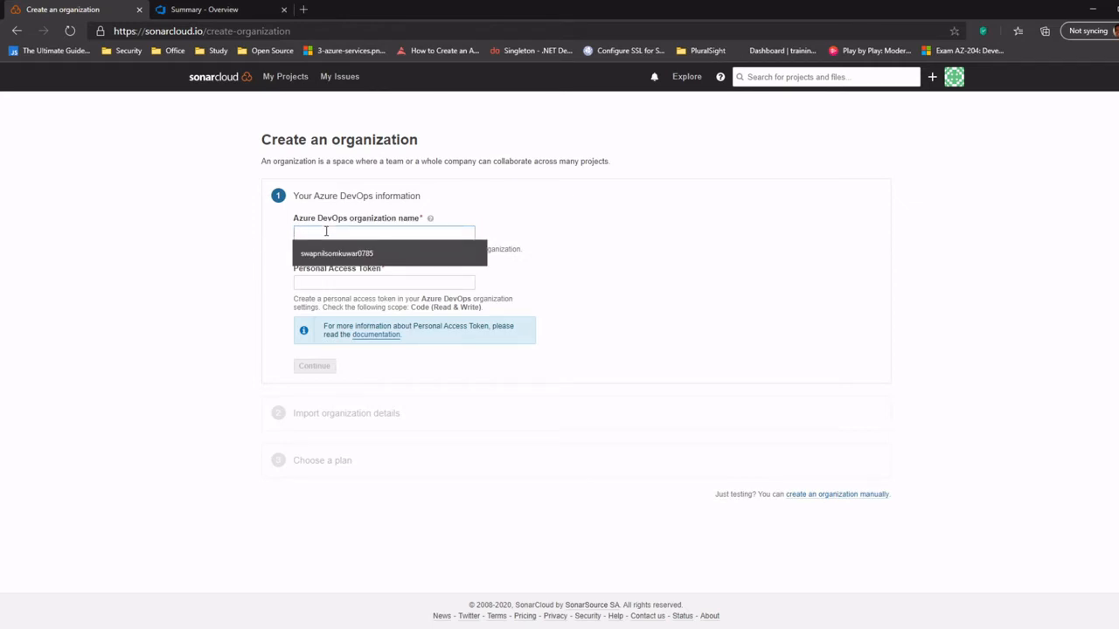
left_click(377, 253)
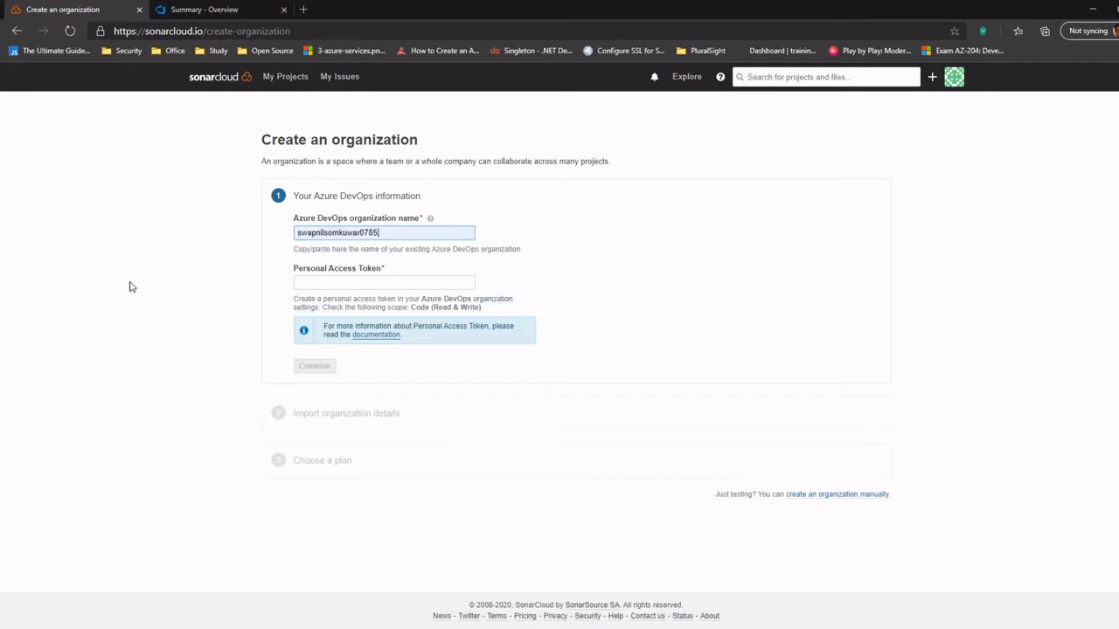
left_click(175, 294)
Switch to the LetsLearnAzure project in Azure DevOps and locate the Personal access tokens option in the user settings.
left_click(212, 12)
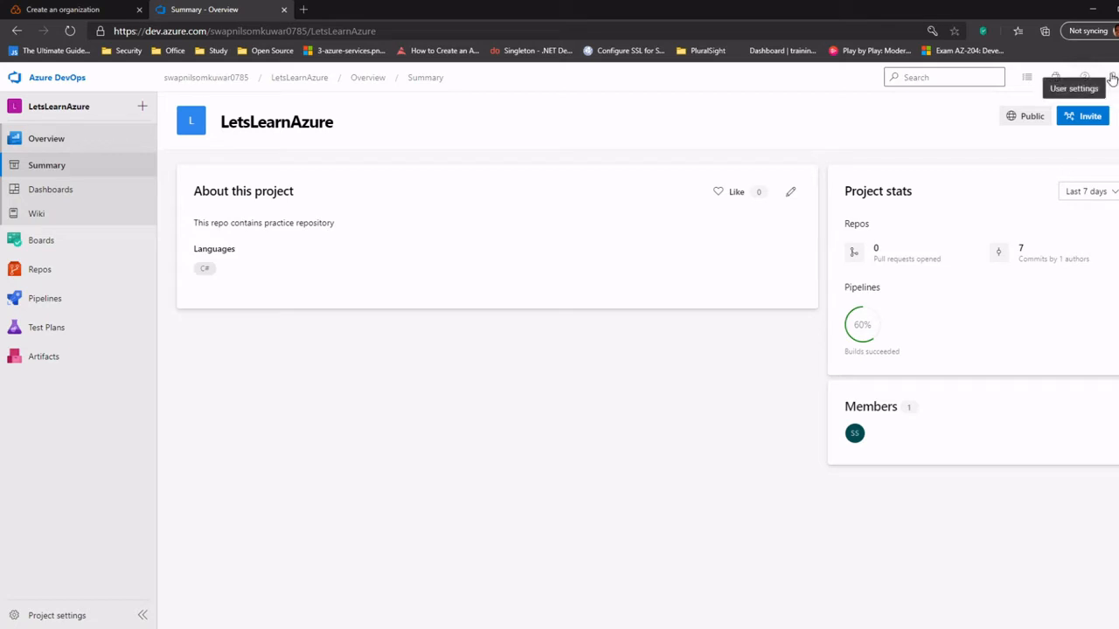
left_click_drag(972, 16, 846, 21)
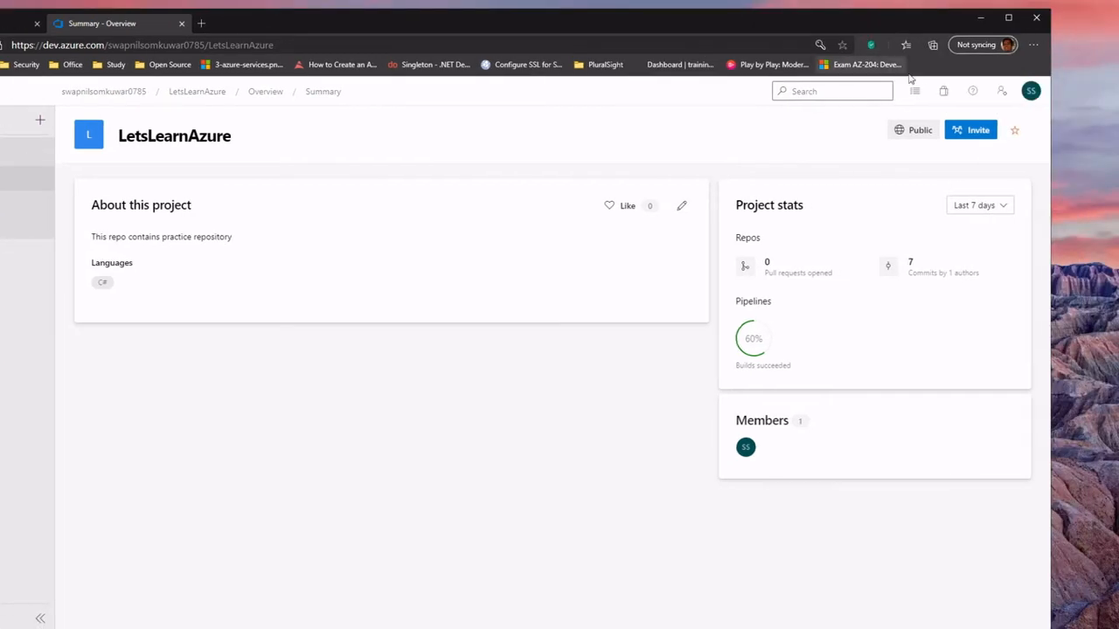
left_click(1002, 92)
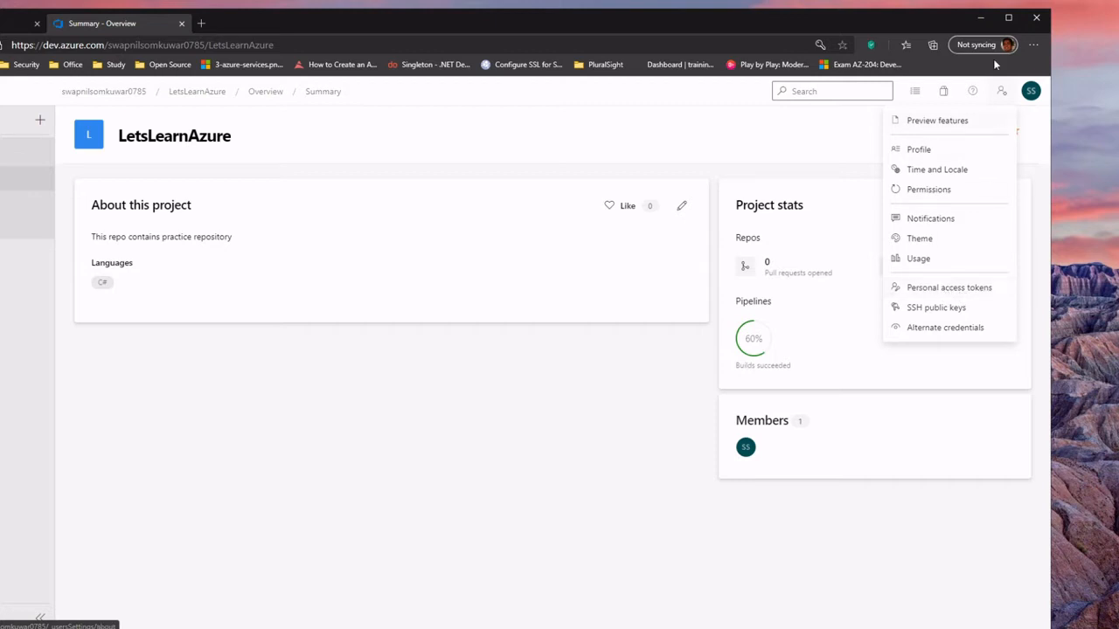
left_click(1009, 19)
Return to the SonarCloud organization form, paste the personal access token and continue to the organization details.
left_click(51, 11)
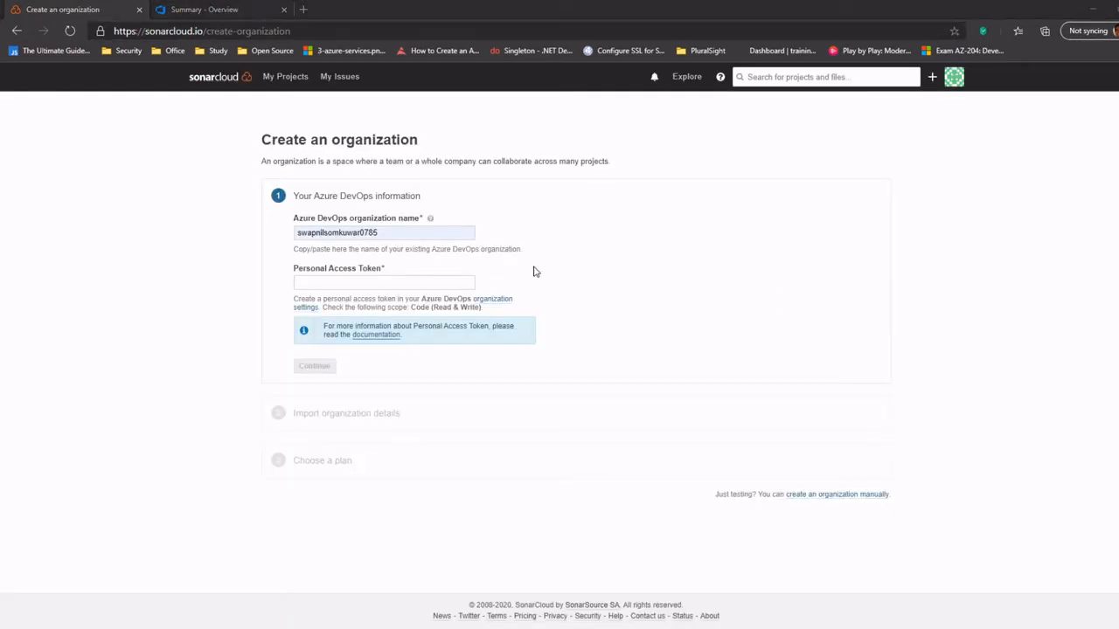
left_click(402, 282)
key("ctrl+v")
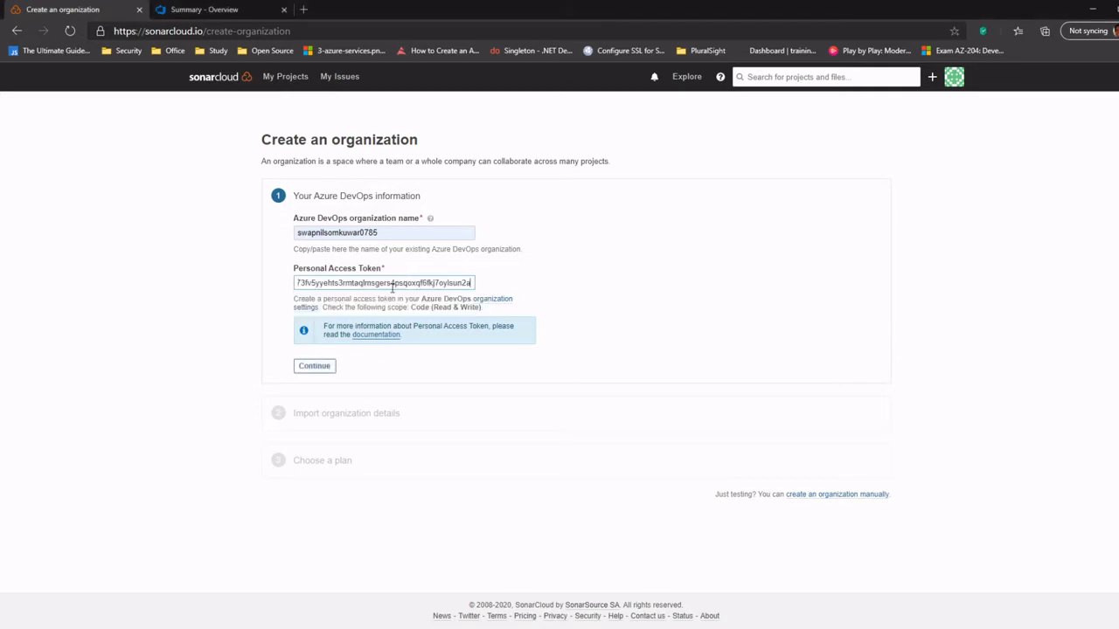
left_click(315, 366)
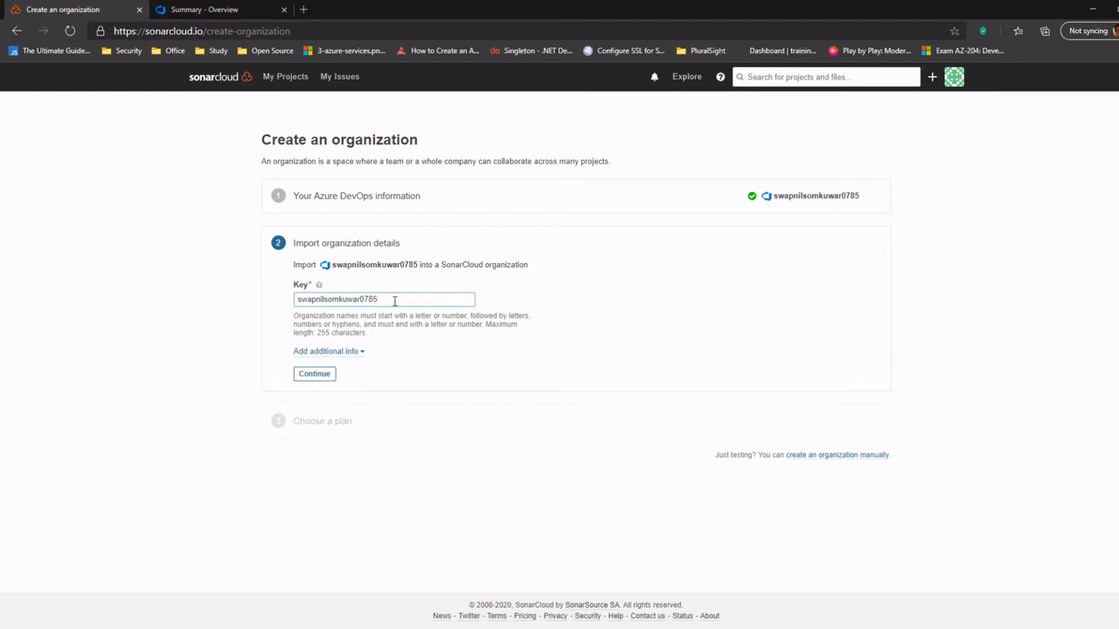
Accept the suggested organization key and create the organization on the Free plan.
left_click(324, 377)
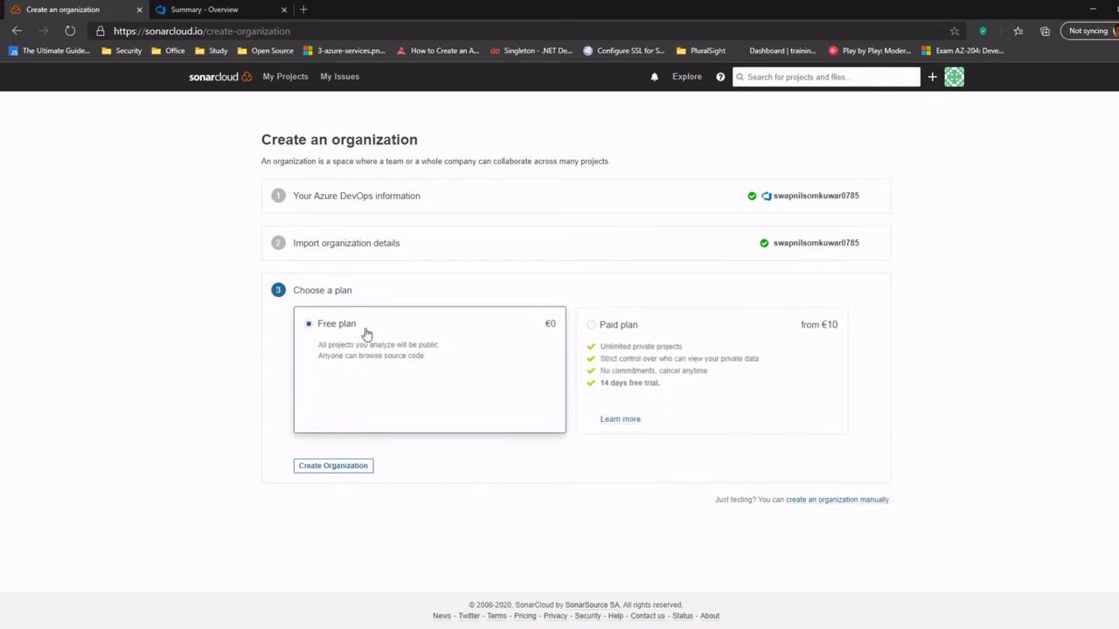
left_click(303, 471)
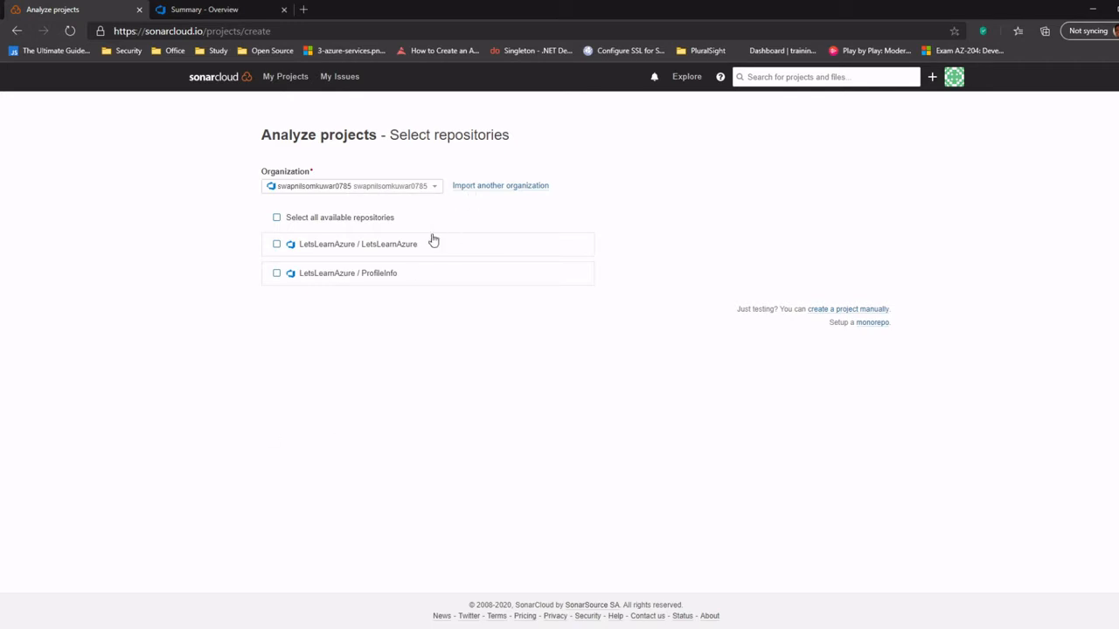
Switch to the LetsLearnAzure project in Azure DevOps and list the repositories it contains.
left_click(229, 10)
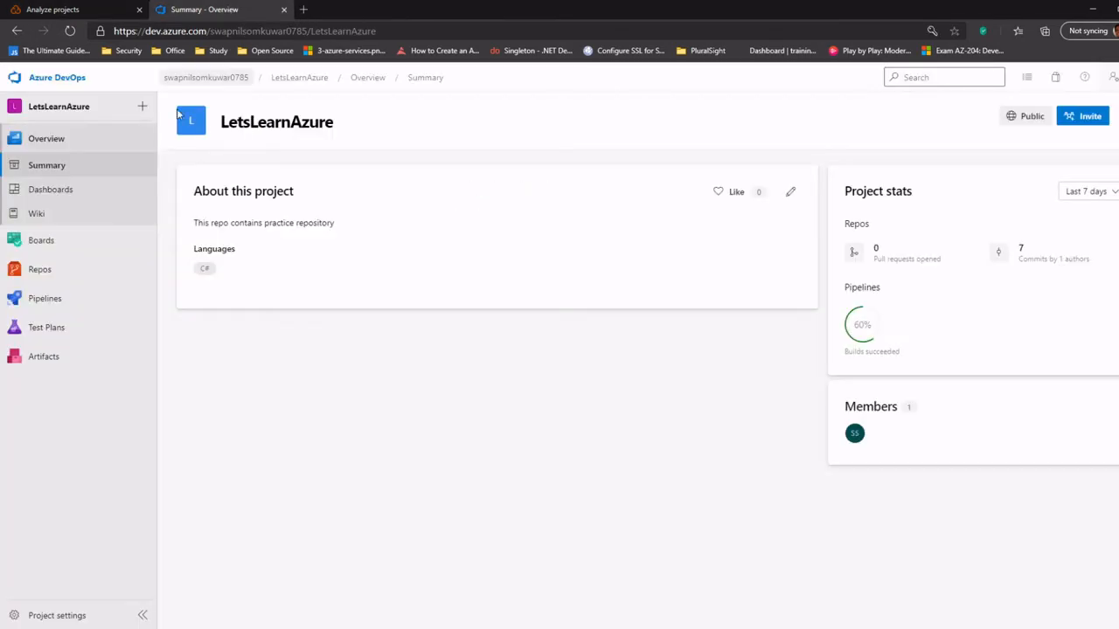
left_click(44, 267)
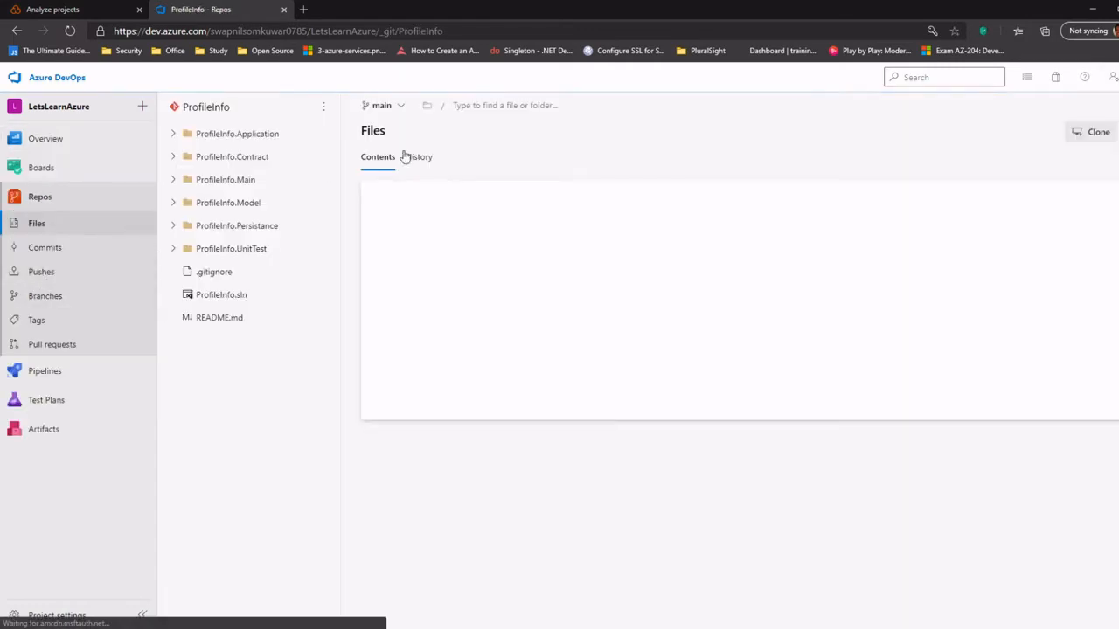
left_click(497, 79)
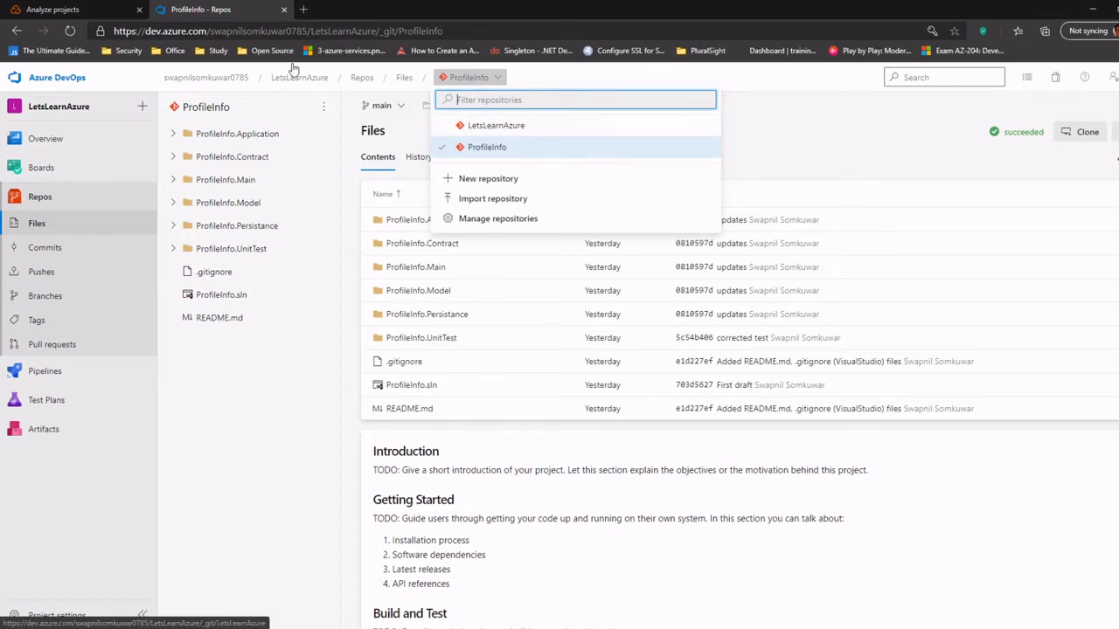
Return to SonarCloud, set up the LetsLearnAzure / ProfileInfo repository as a project and choose analysis with Azure DevOps Pipelines.
left_click(95, 10)
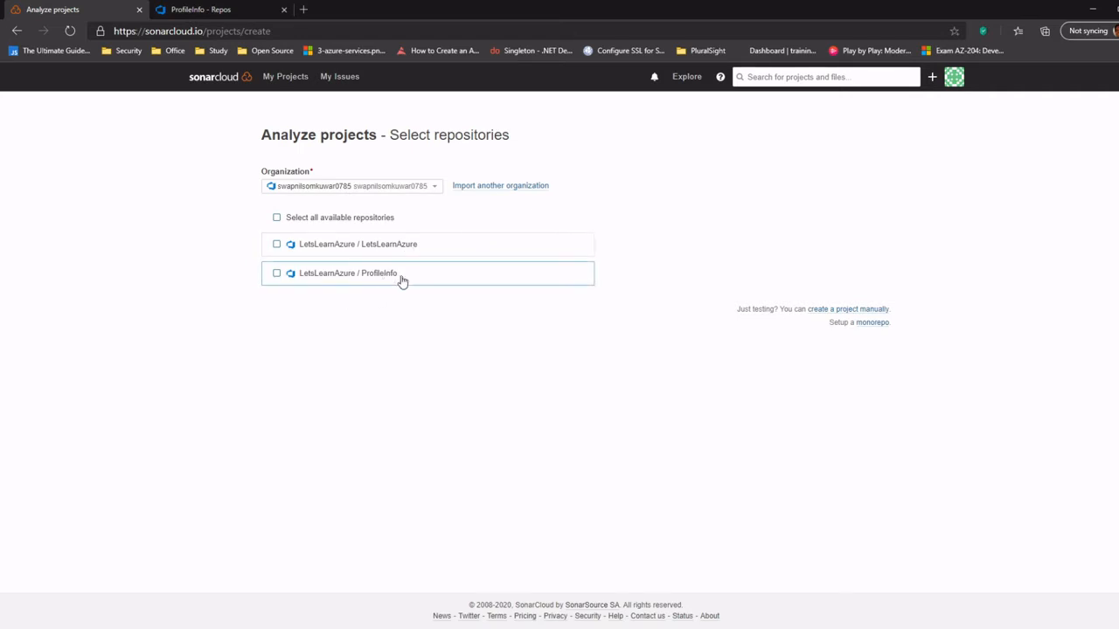
left_click(276, 272)
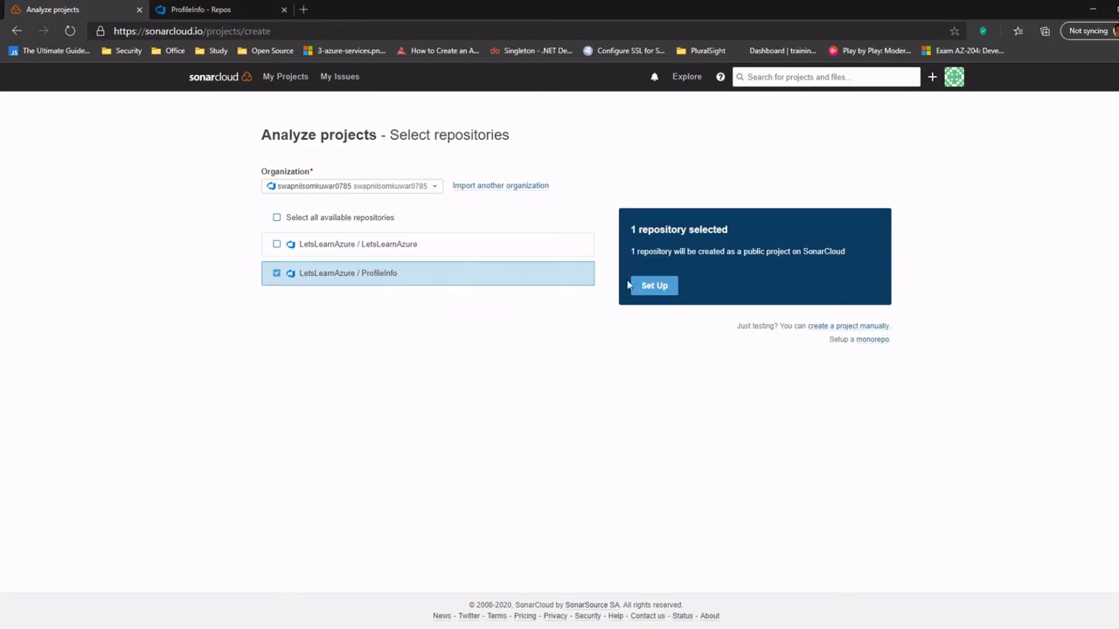
left_click(657, 288)
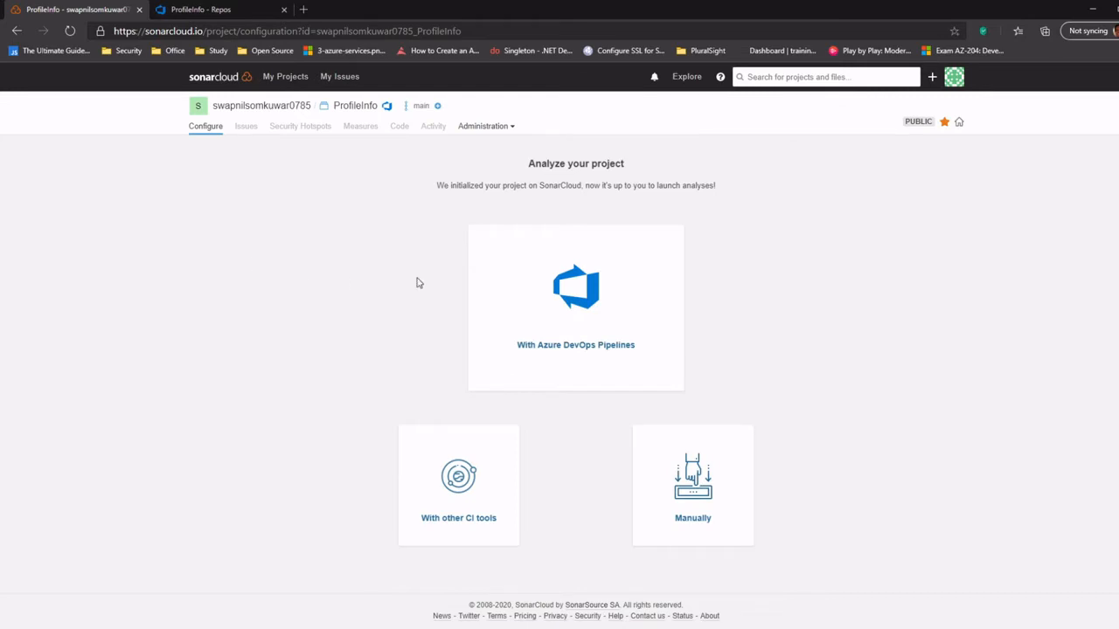
left_click(580, 313)
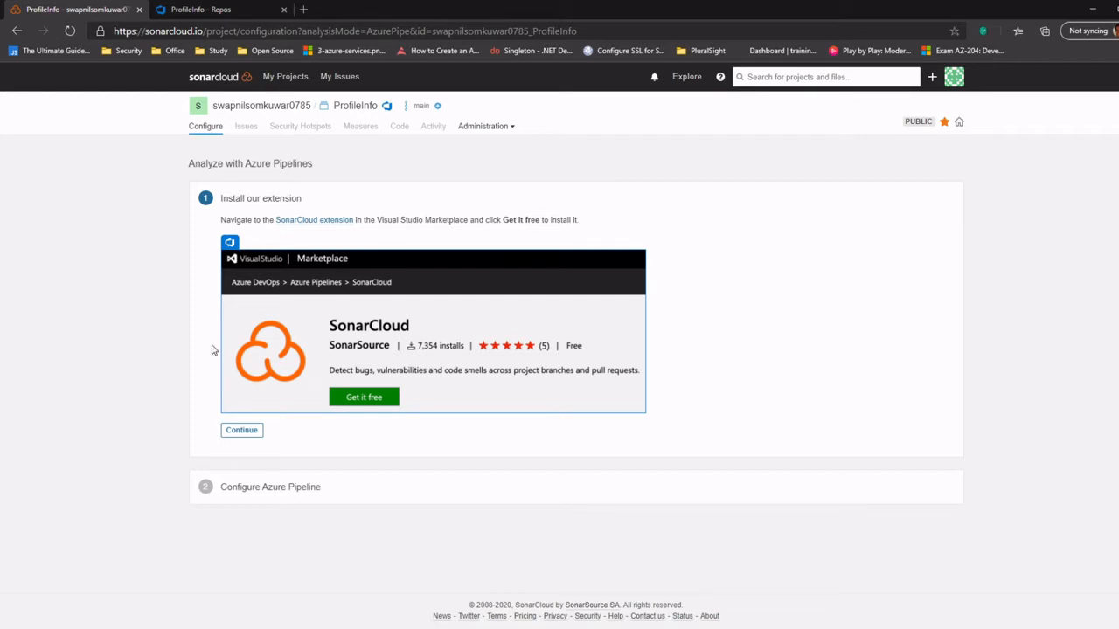
From Azure DevOps, open the extension marketplace separately, search it for the SonarCloud extension, and close it after checking the results.
left_click(200, 9)
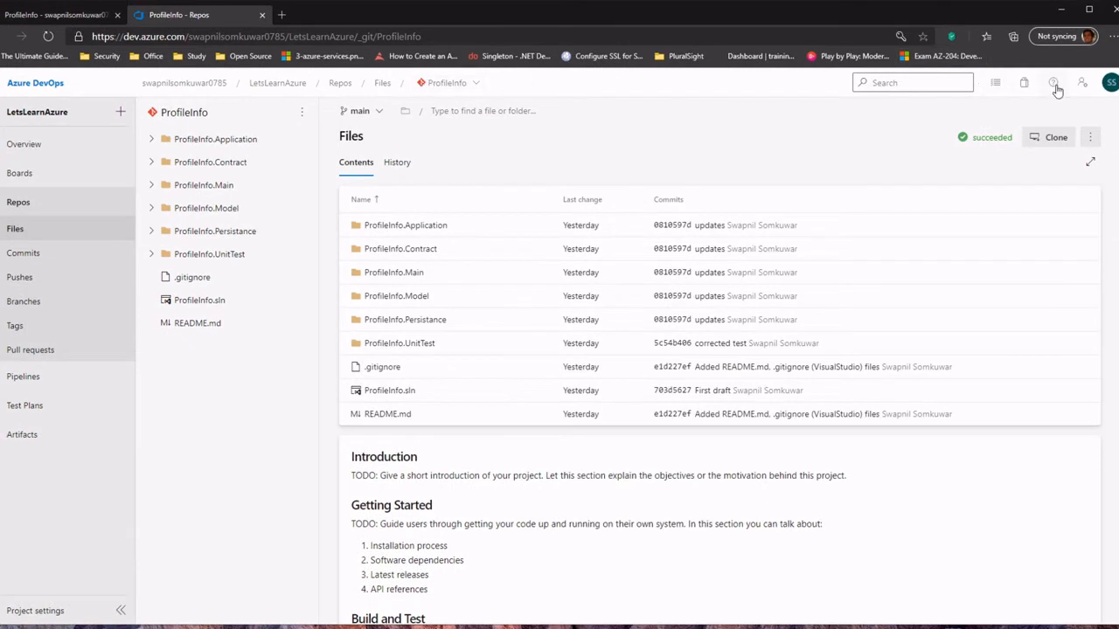
left_click(1028, 87)
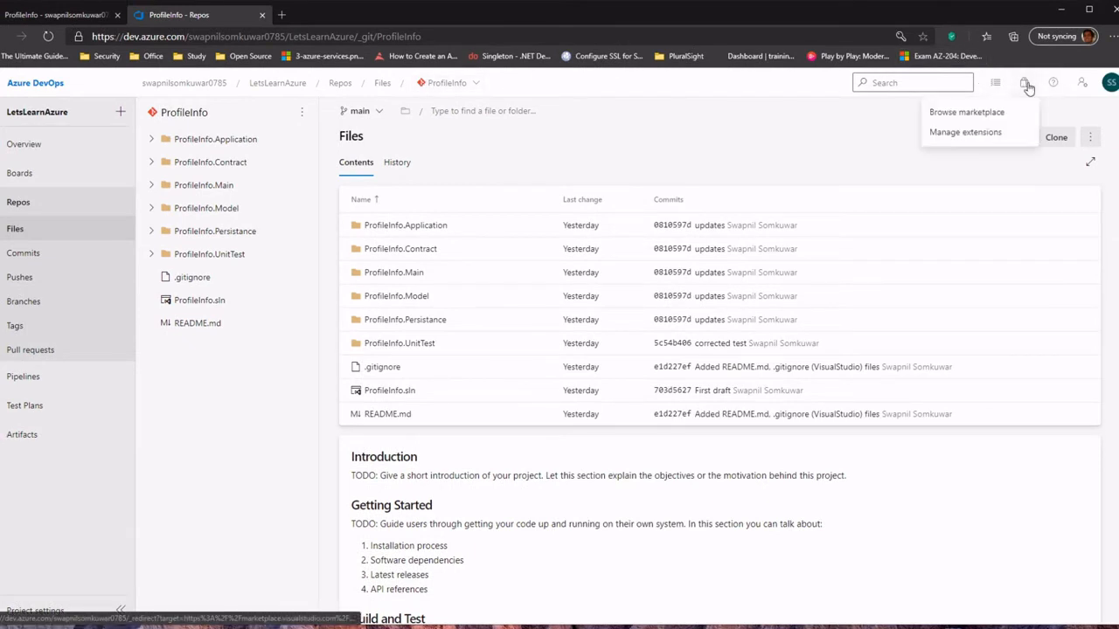
right_click(968, 111)
left_click(999, 129)
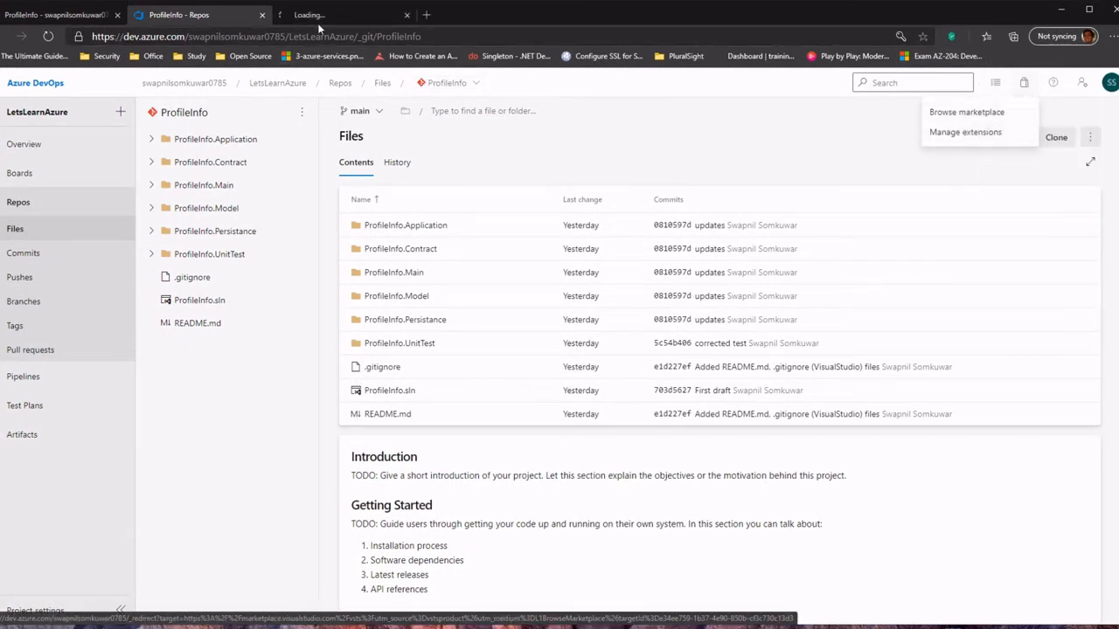
left_click(339, 16)
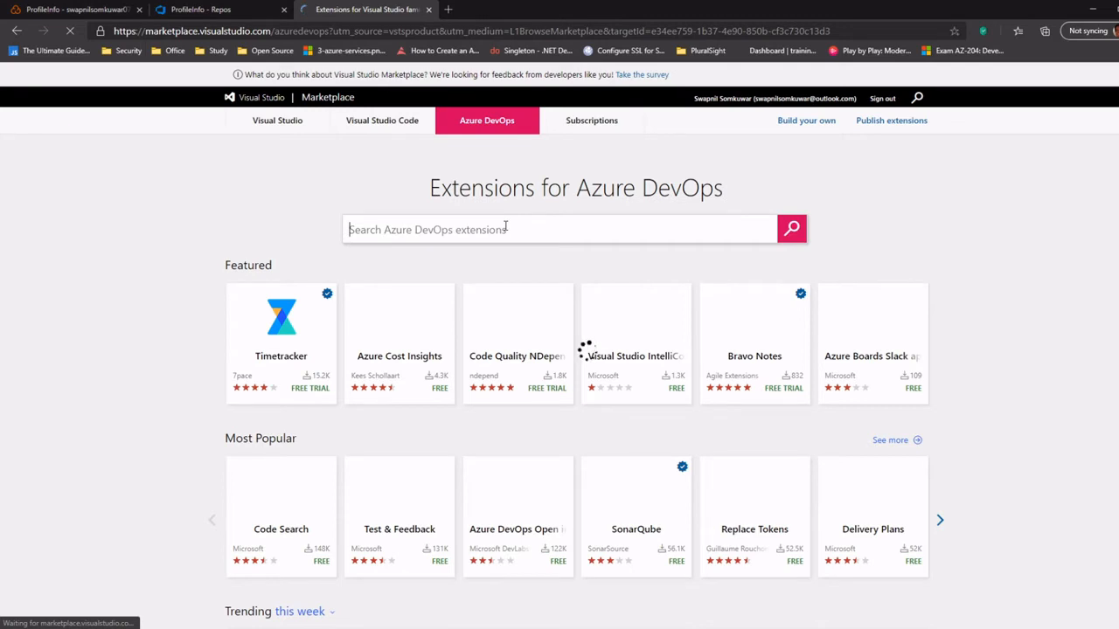
type("sonarclou")
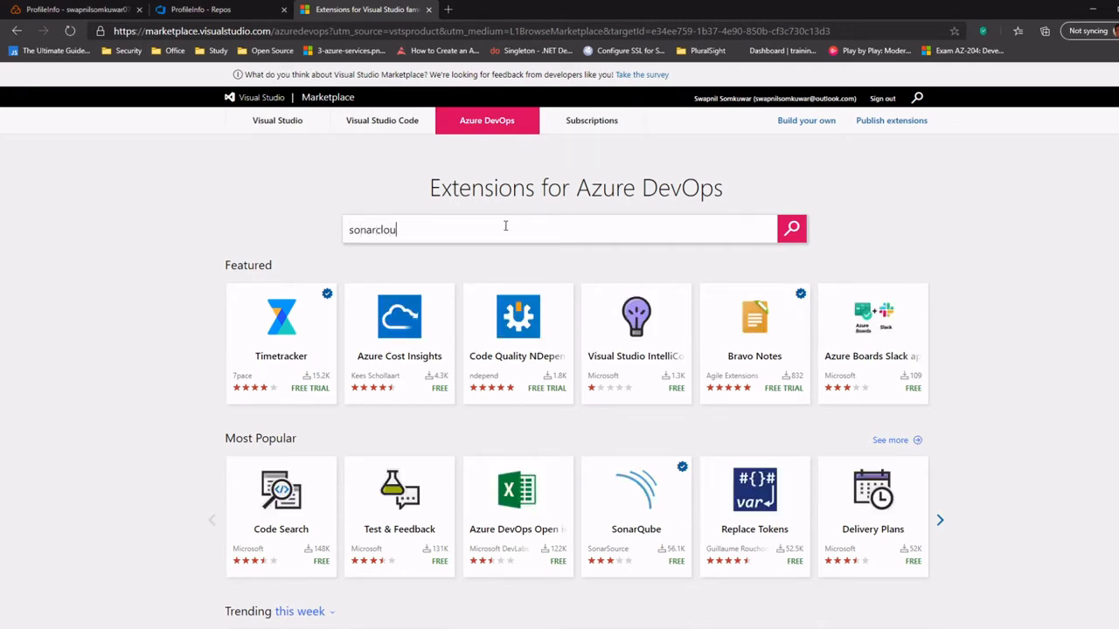
left_click(793, 239)
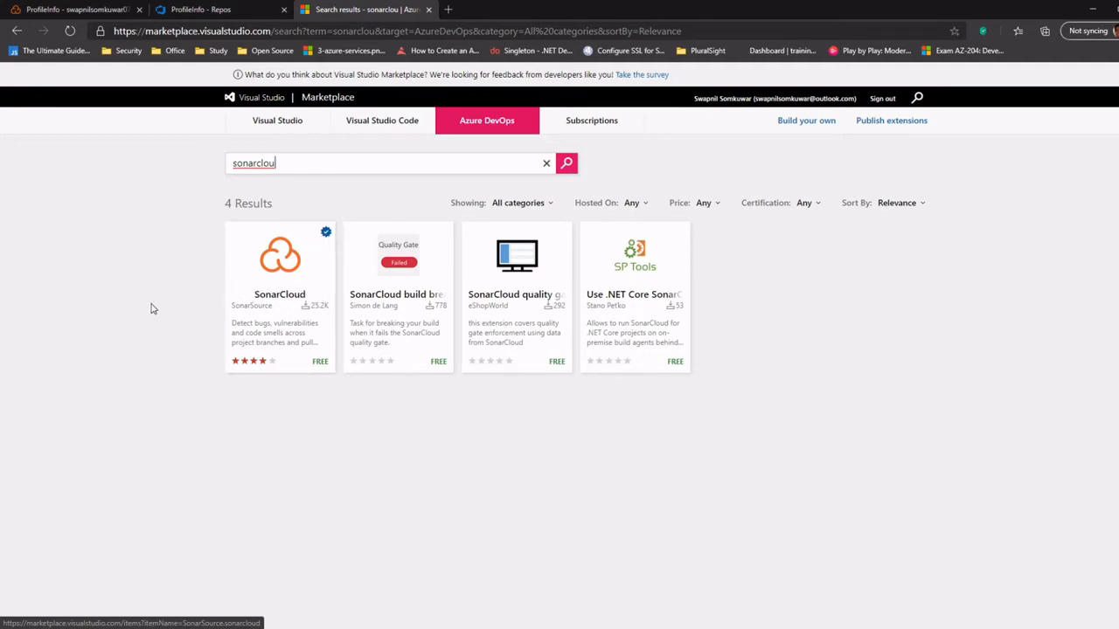
middle_click(370, 12)
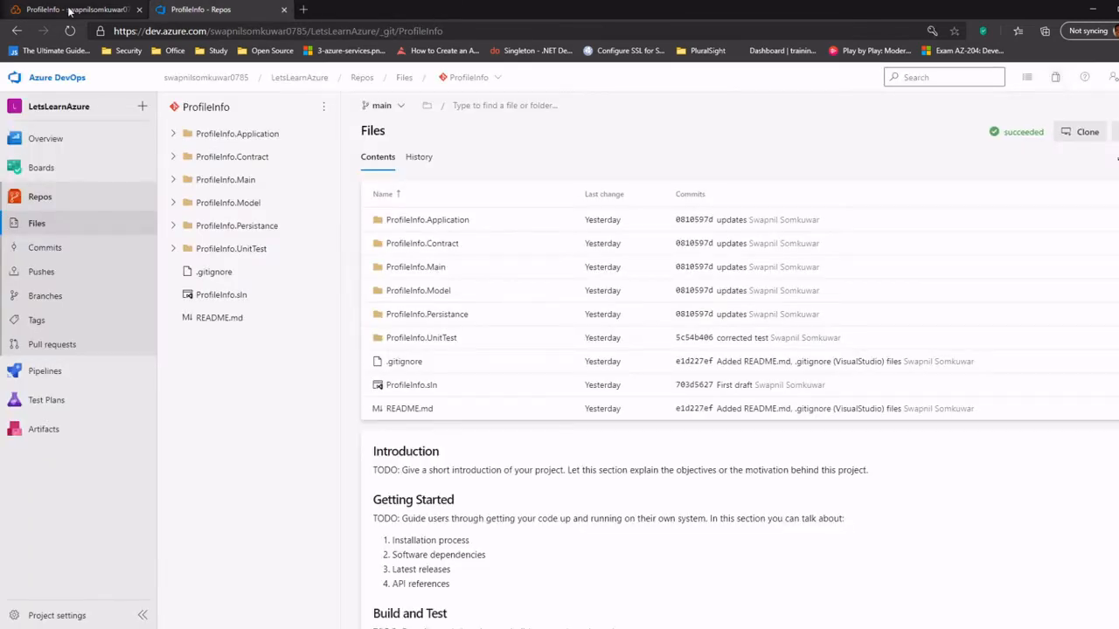
Return to the SonarCloud setup guide, continue past the extension installation and choose .NET as the build type.
left_click(70, 11)
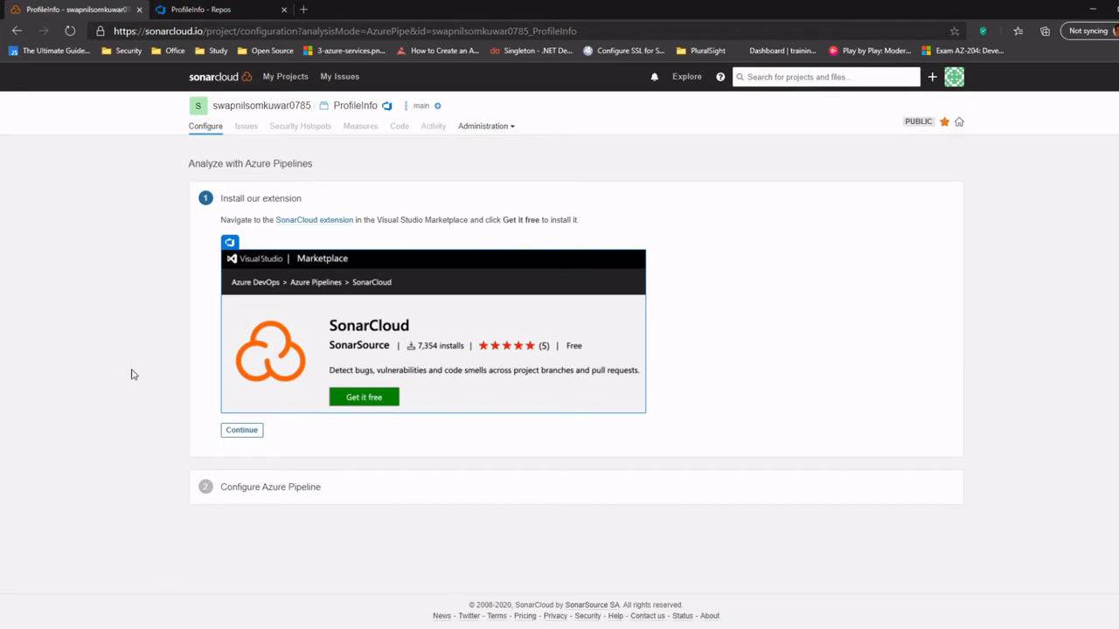
left_click(241, 430)
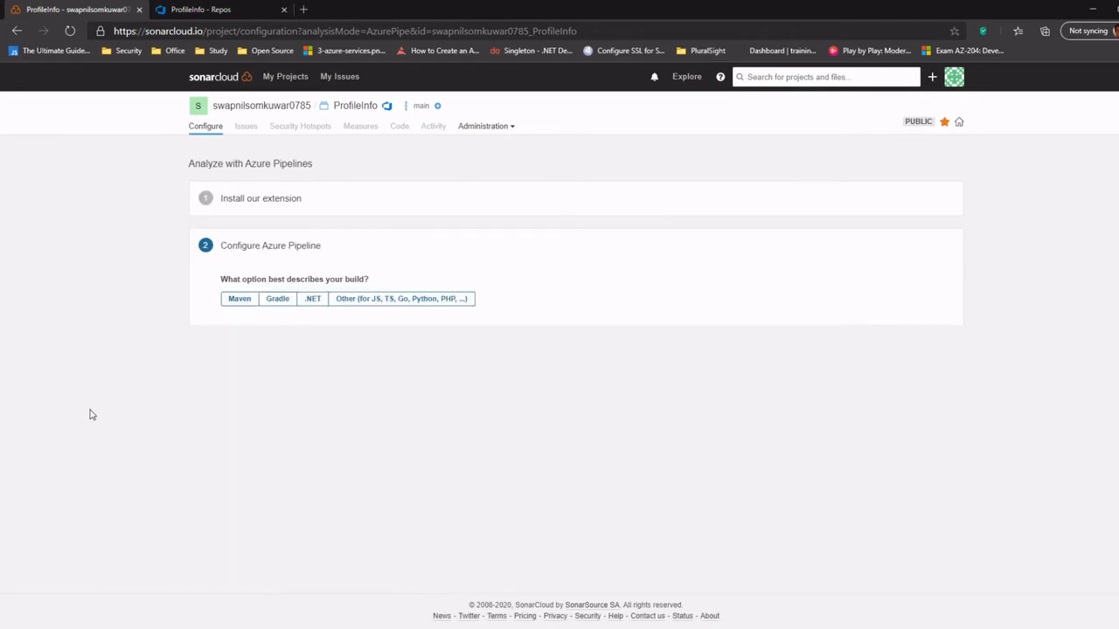
left_click(314, 301)
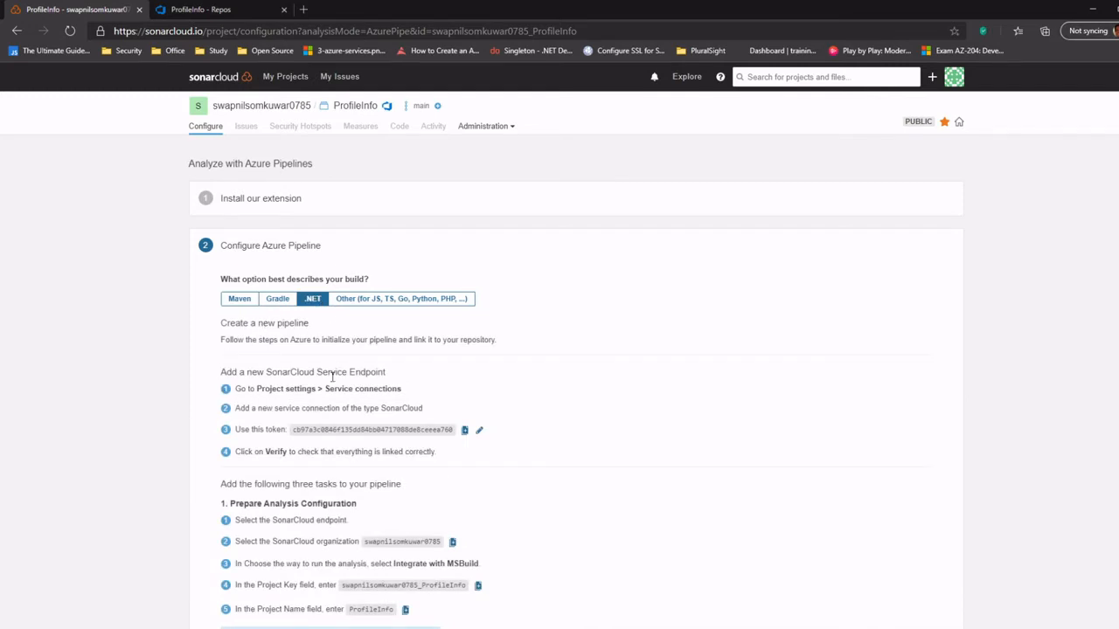
Review the .NET pipeline instructions and copy the token for the SonarCloud service endpoint.
scroll(481, 399, "down", 1)
scroll(690, 341, "down", 3)
scroll(719, 342, "up", 4)
left_click(465, 432)
In Azure DevOps, go to the LetsLearnAzure project's service connections and start a new connection of type SonarCloud.
left_click(222, 14)
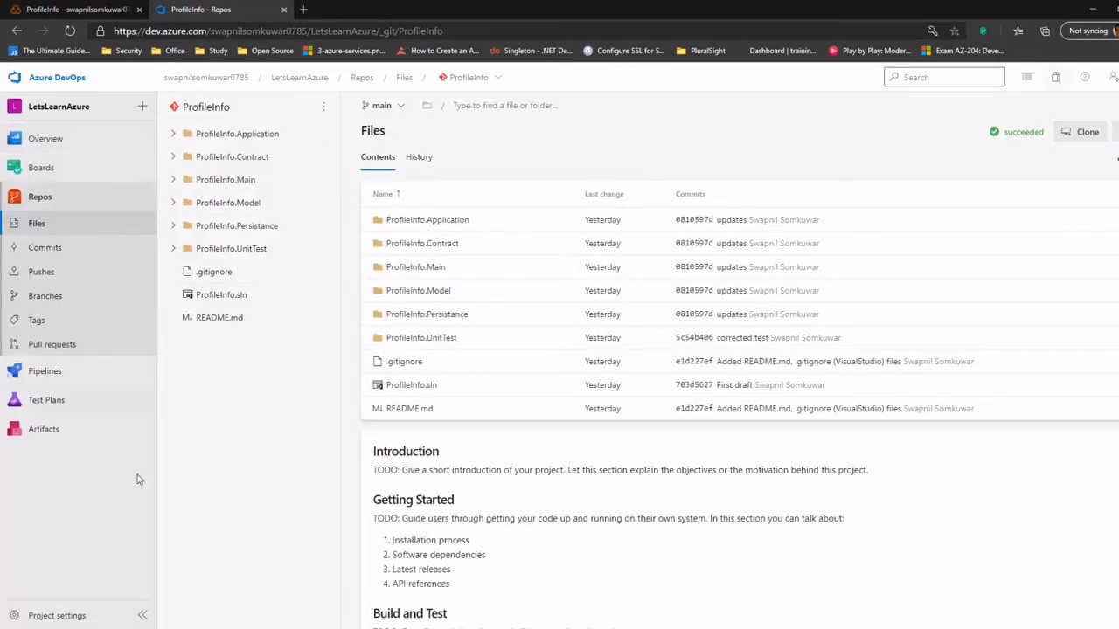
left_click(58, 615)
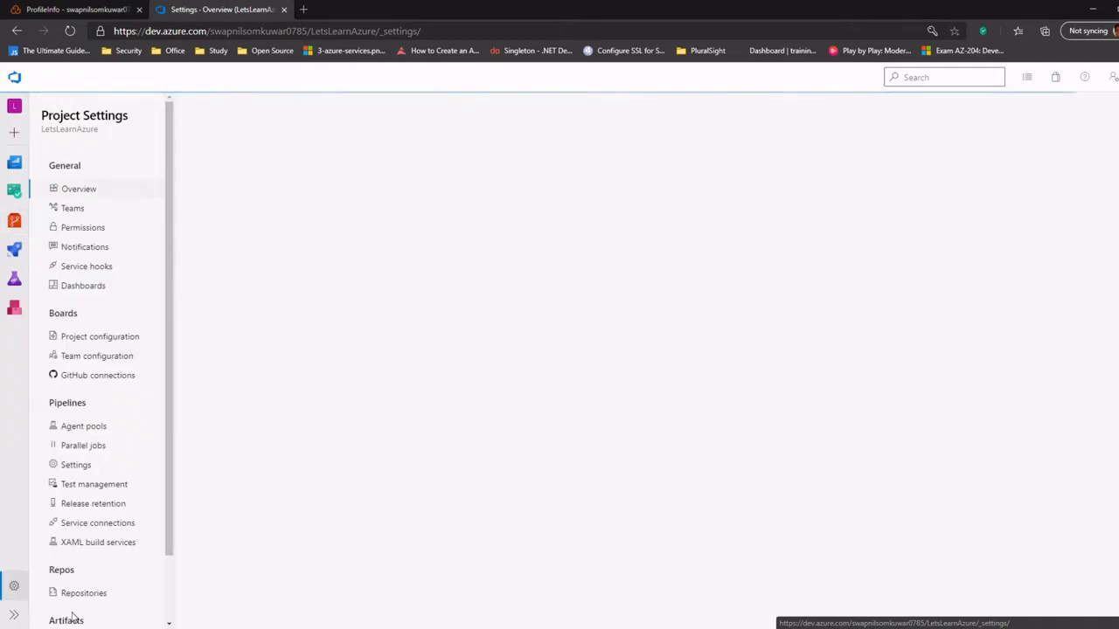
left_click(96, 525)
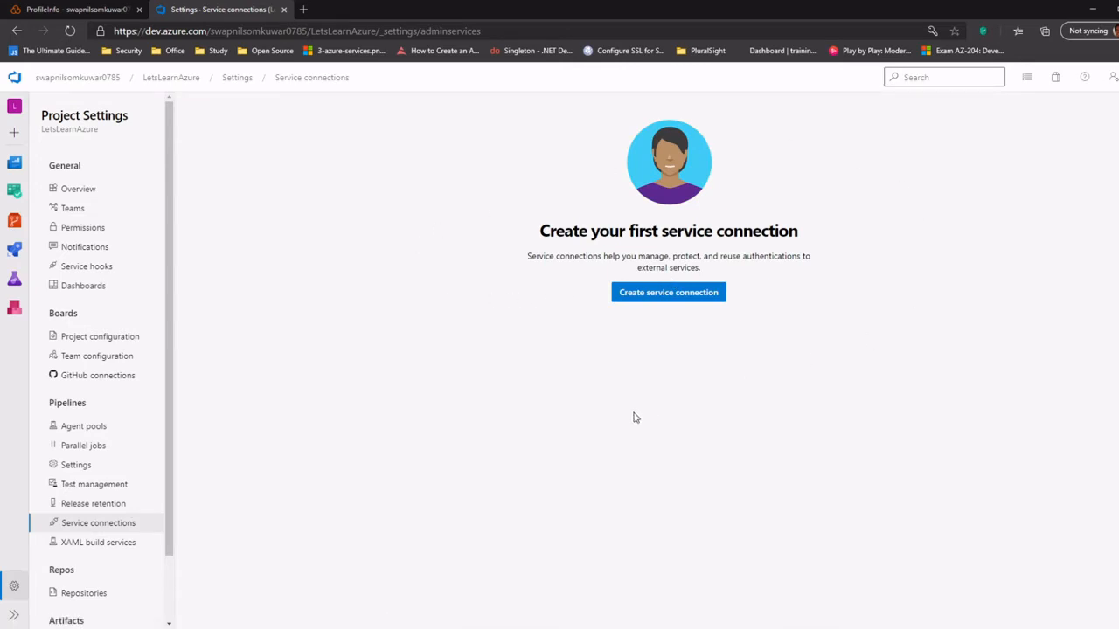
left_click(671, 298)
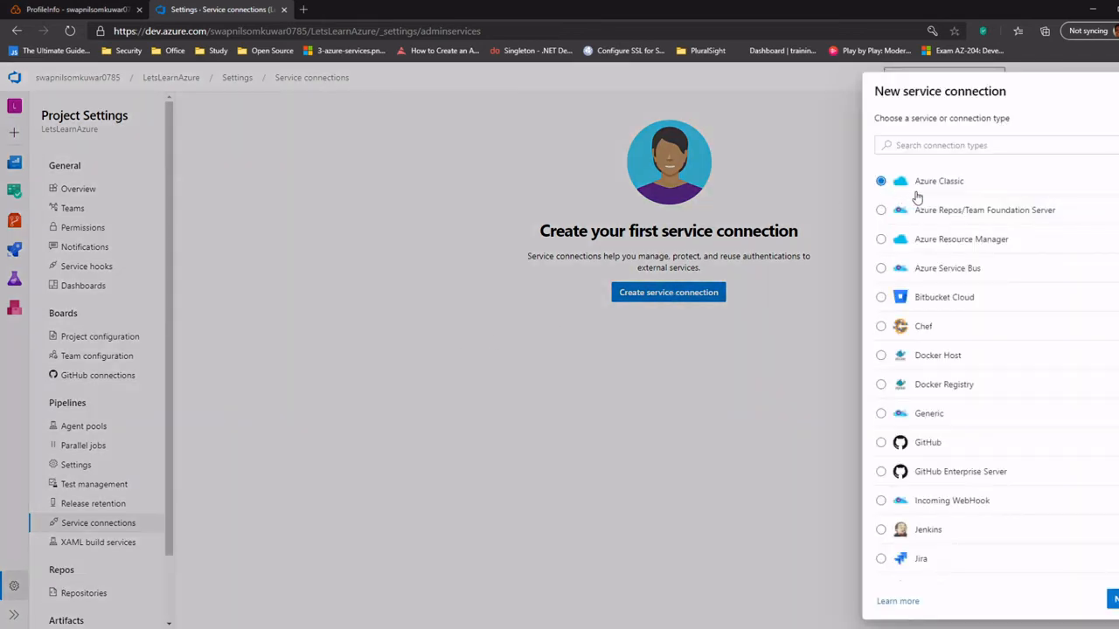
scroll(946, 389, "down", 4)
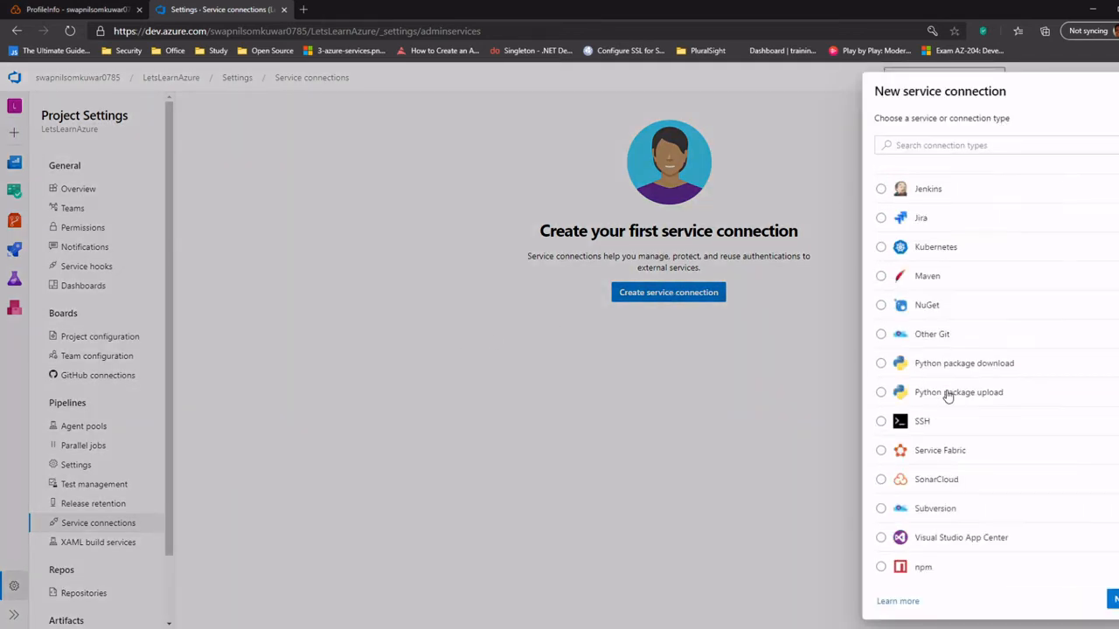
left_click(945, 480)
left_click(1113, 601)
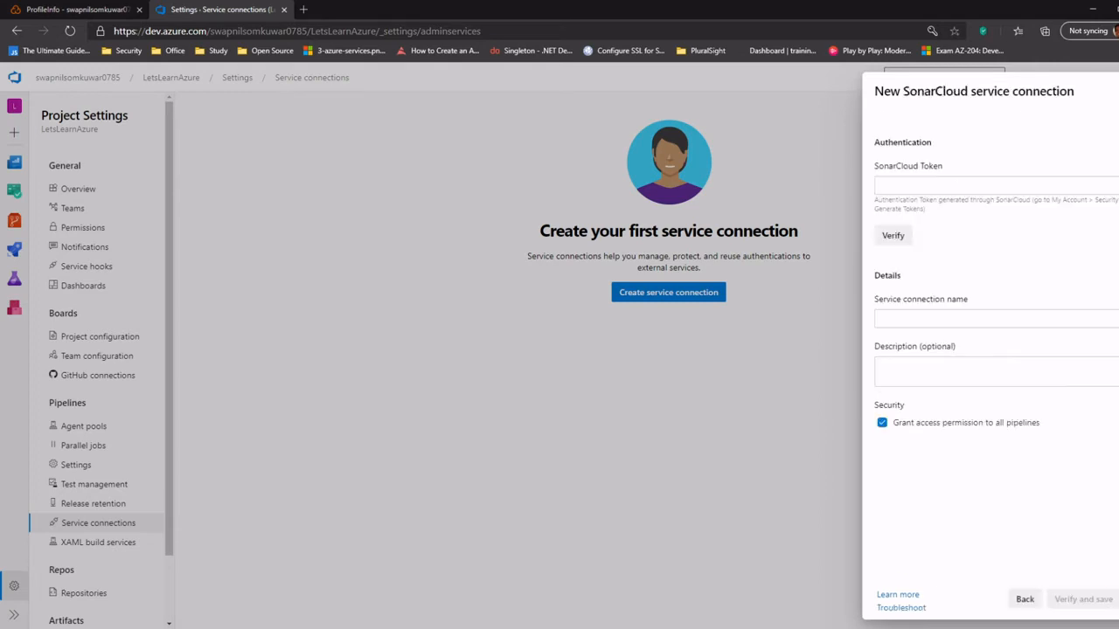
Paste the copied token into the SonarCloud Token field and verify it.
left_click(939, 181)
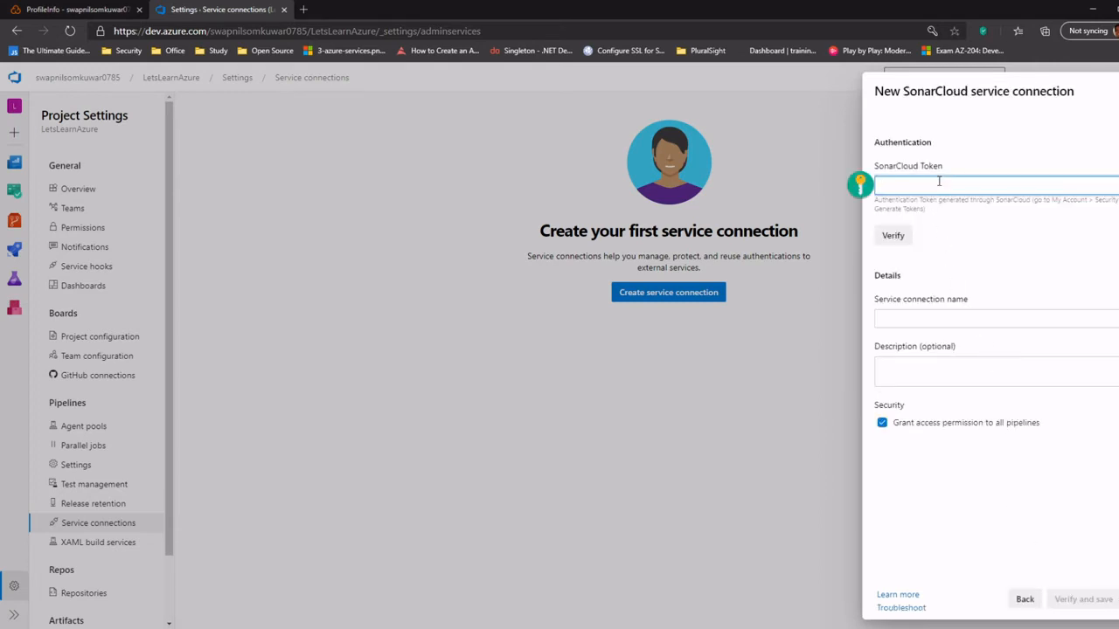
key("ctrl+v")
left_click(893, 238)
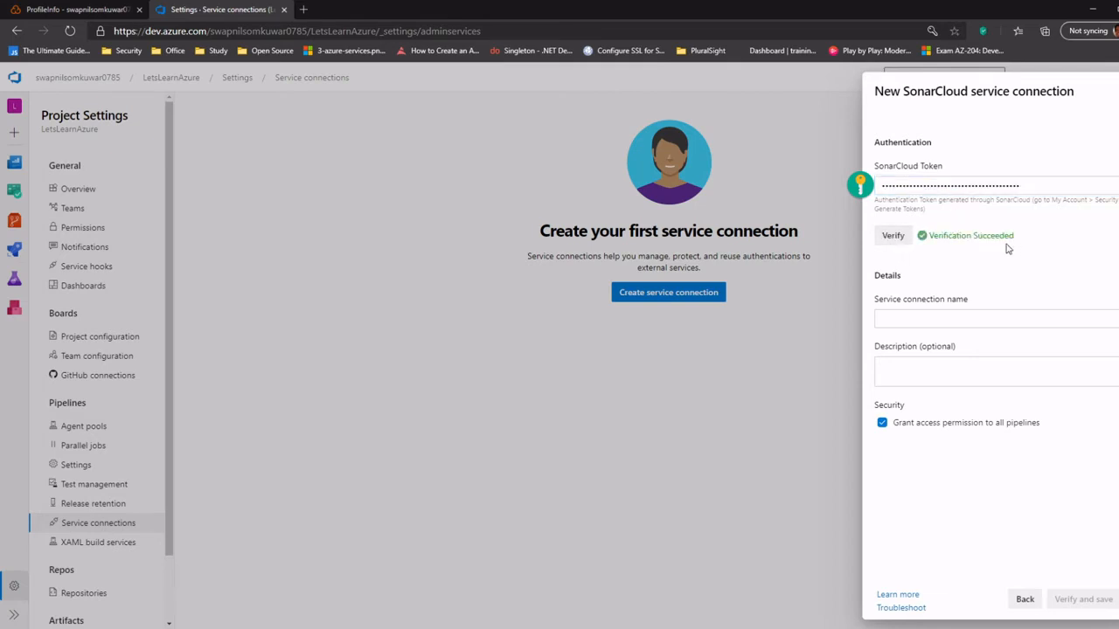
Name the service connection SonarCloud1 and save it with access granted to all pipelines.
left_click(950, 319)
type("SonarCloud1")
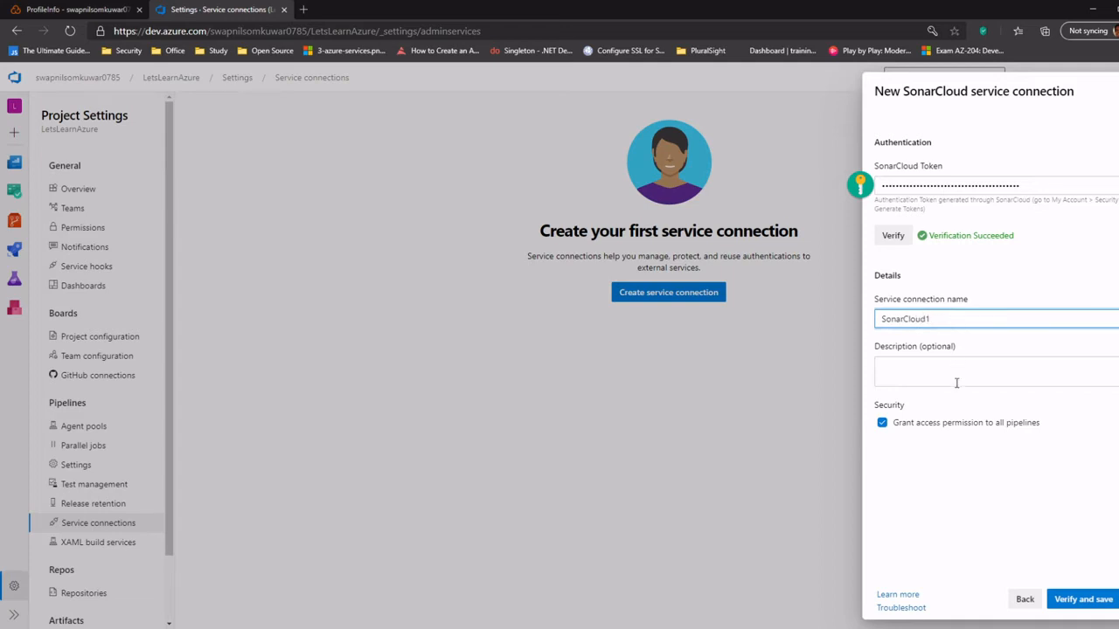
left_click(964, 507)
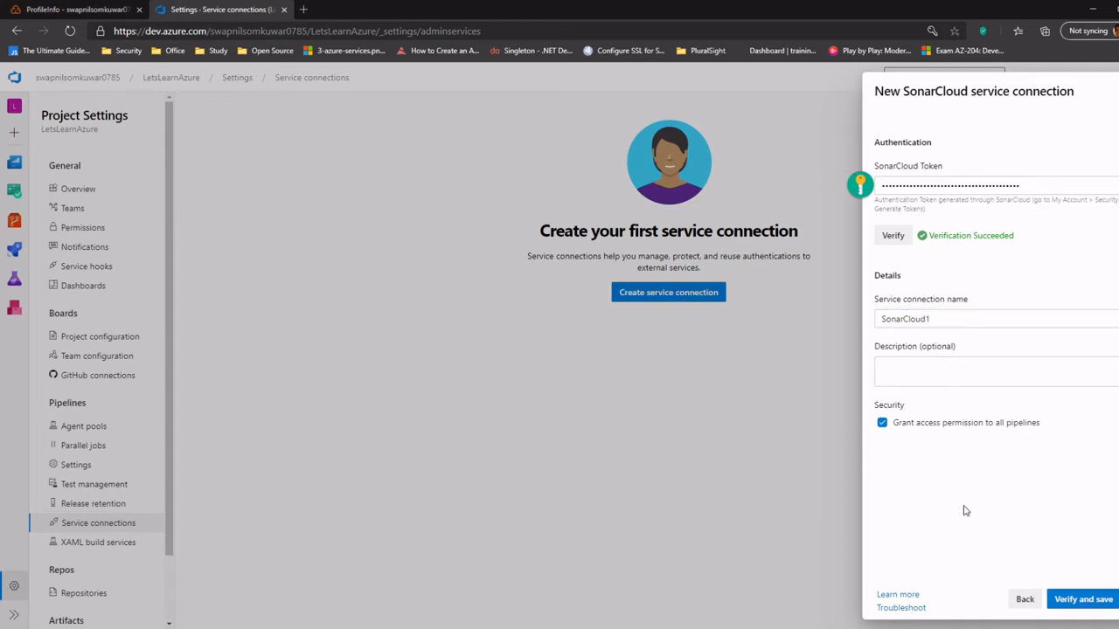
left_click(1081, 601)
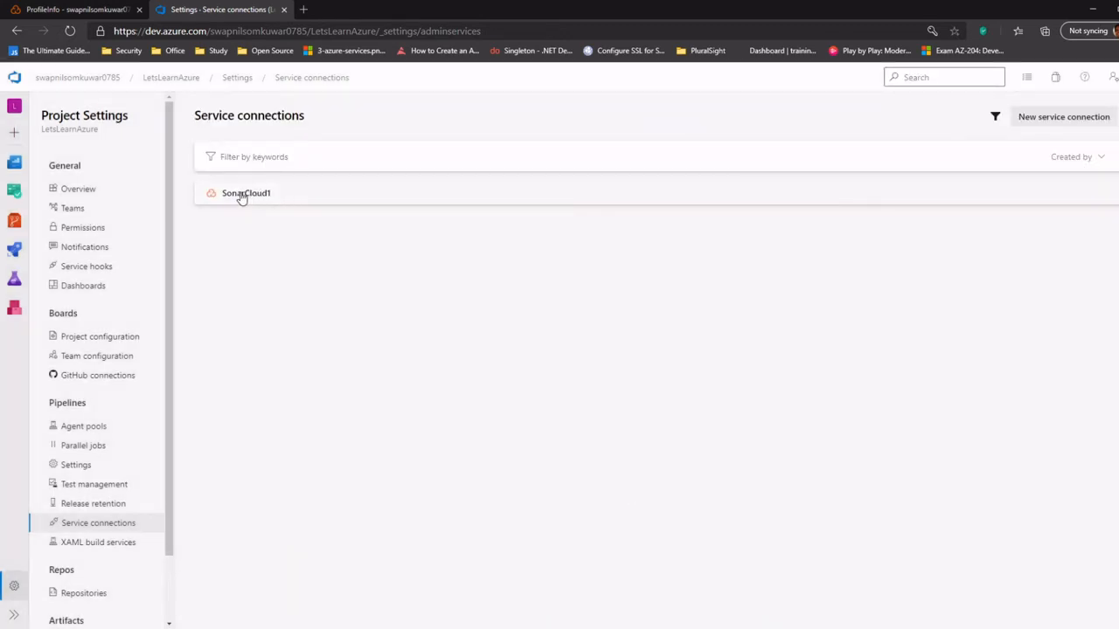
View the SonarCloud1 connection details, and return to SonarCloud to read which three tasks the pipeline needs.
left_click(284, 193)
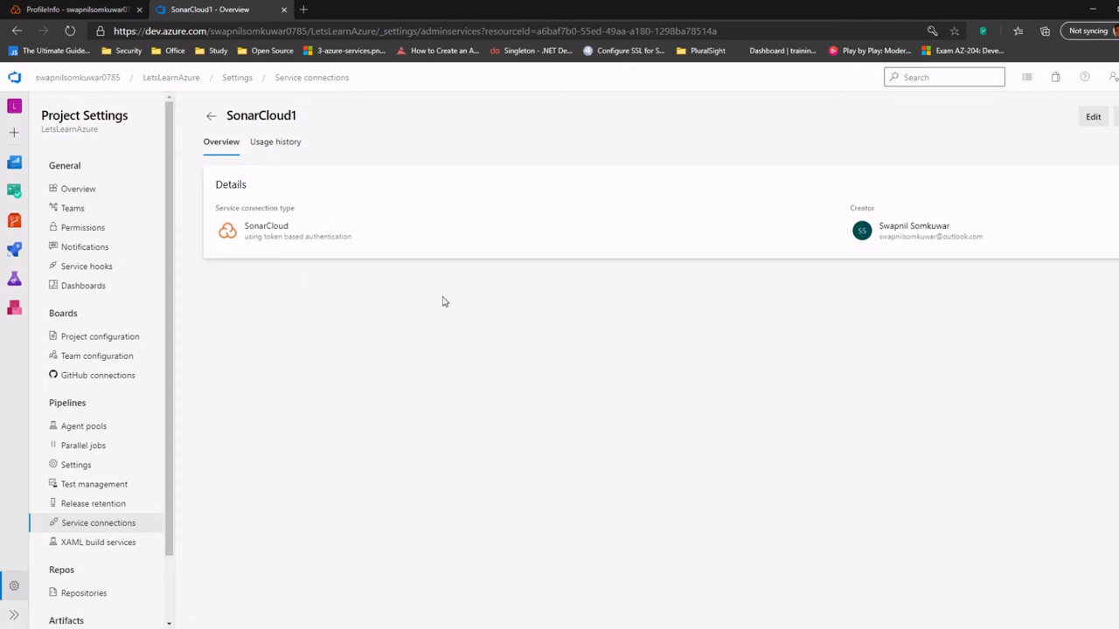
left_click(42, 12)
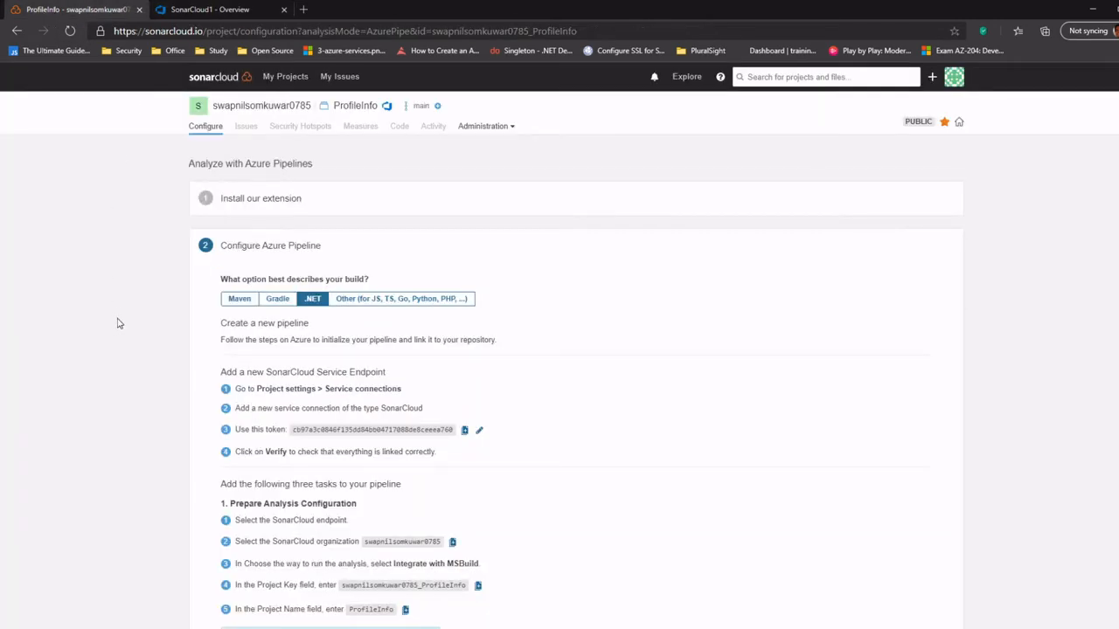
scroll(119, 324, "down", 3)
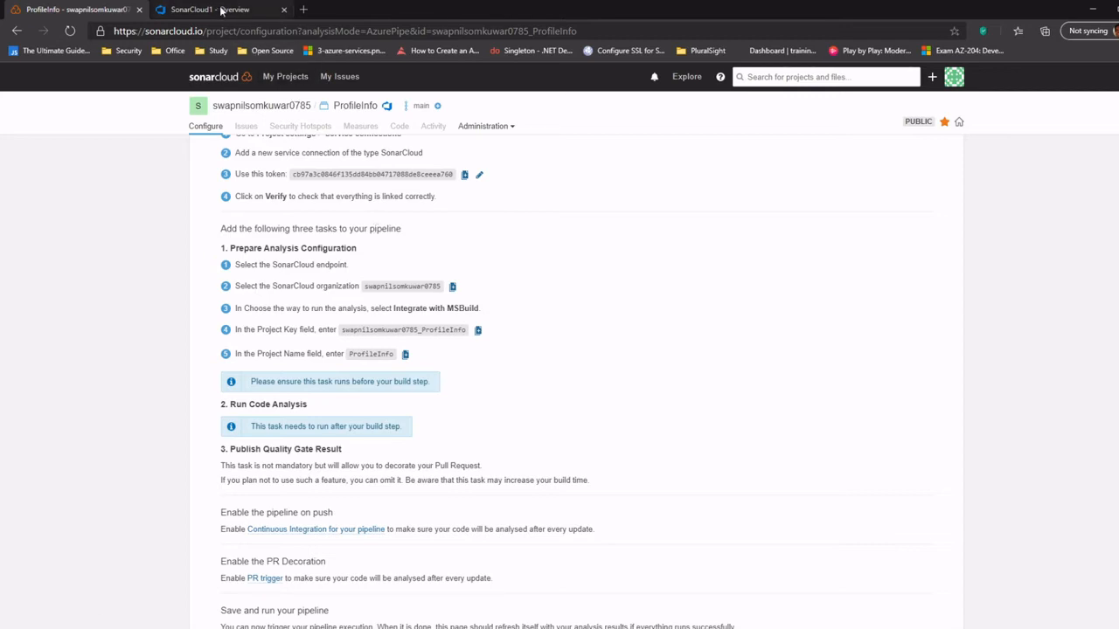
Switch to Azure DevOps and open the LetsLearnAzure-ASP.NET Core-CI pipeline for editing.
left_click(223, 11)
mouse_move(14, 252)
left_click(47, 269)
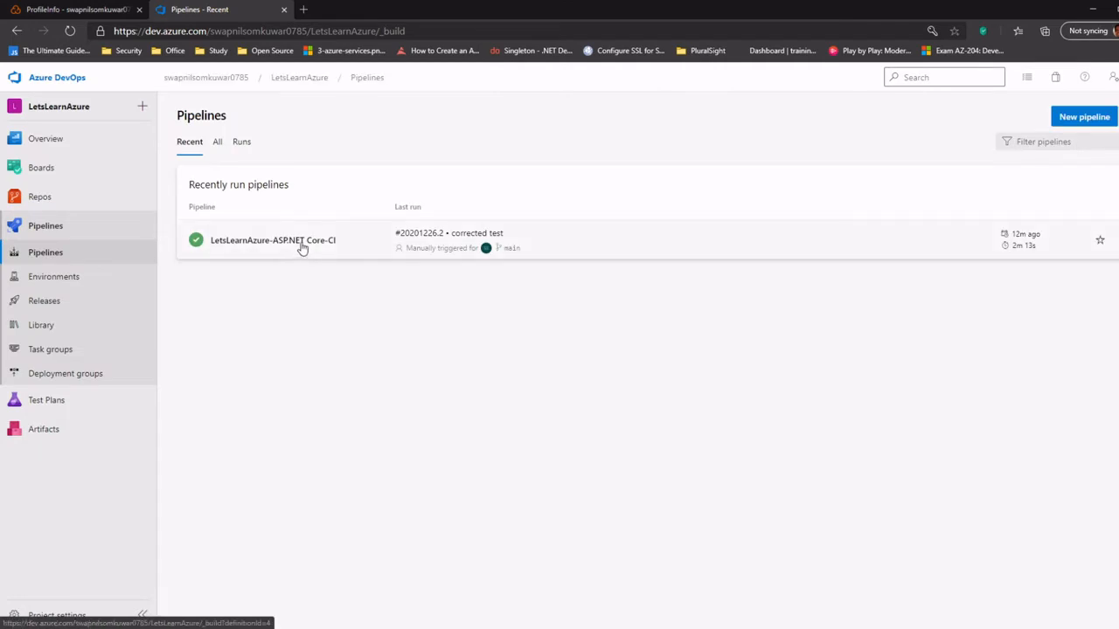
left_click(1112, 241)
left_click(1076, 266)
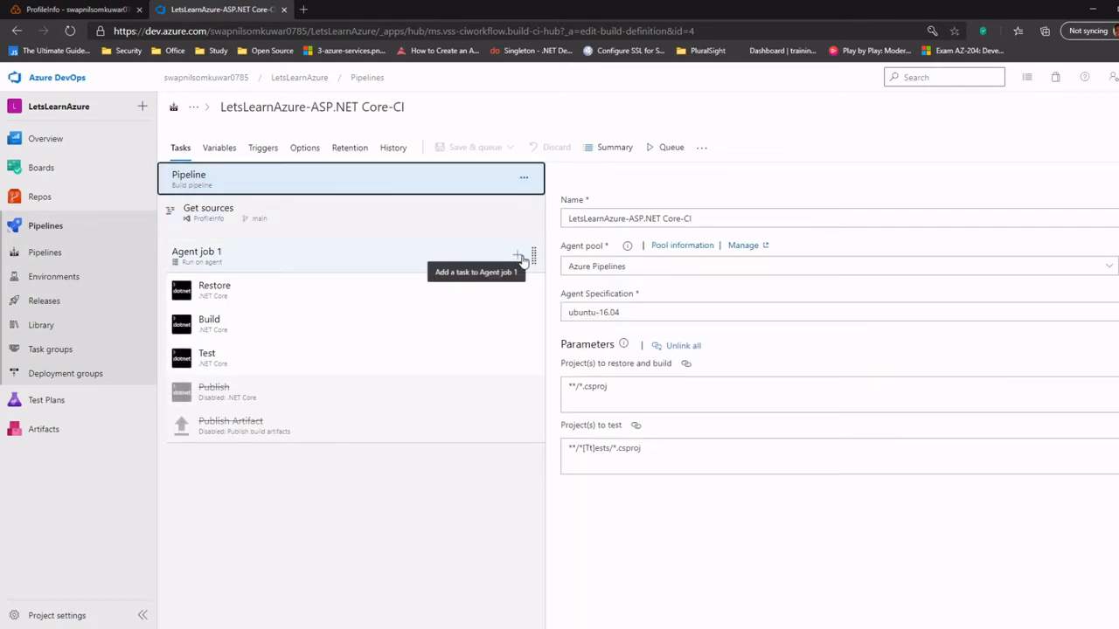
Add the SonarCloud tasks Prepare Analysis Configuration, Run Code Analysis and Publish Quality Gate Result to Agent job 1.
left_click(517, 255)
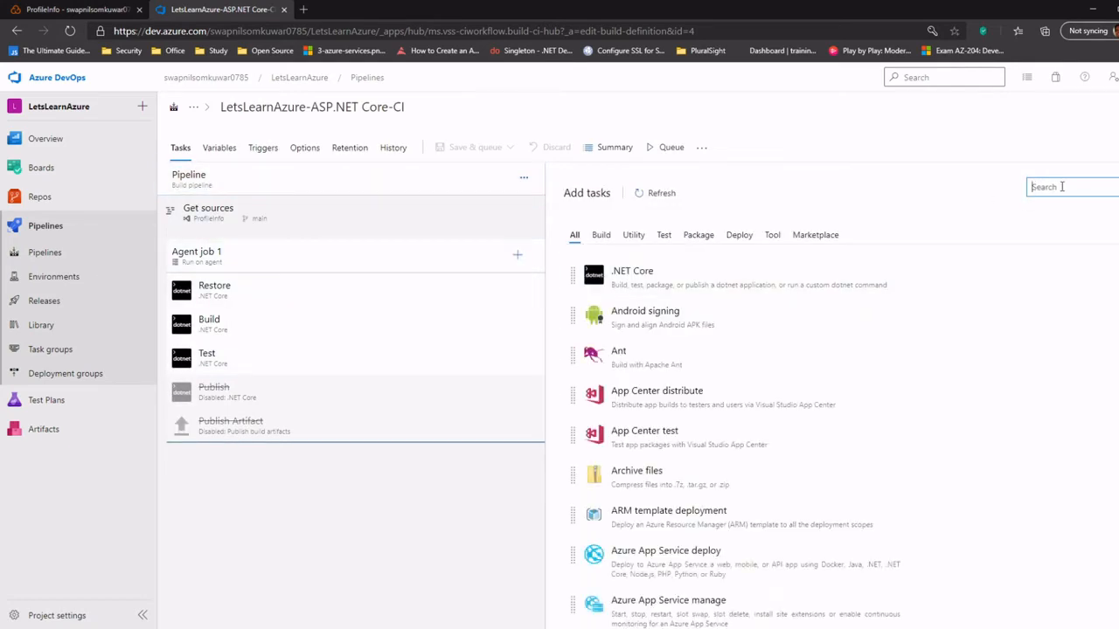
type("s")
key("BackSpace")
key("BackSpace")
type("nar")
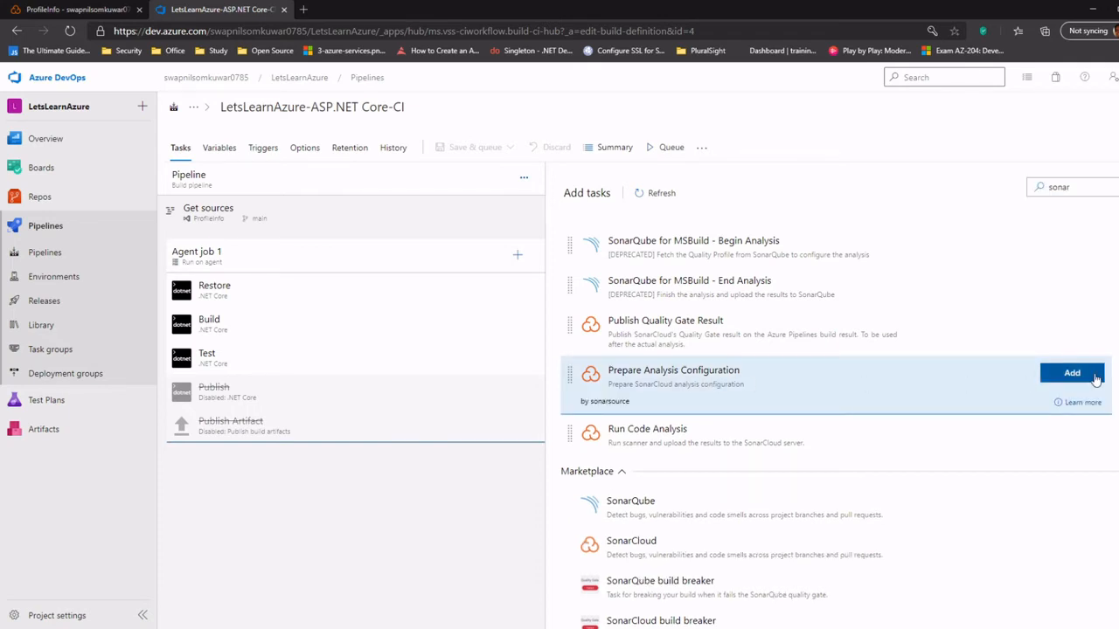
left_click(1084, 374)
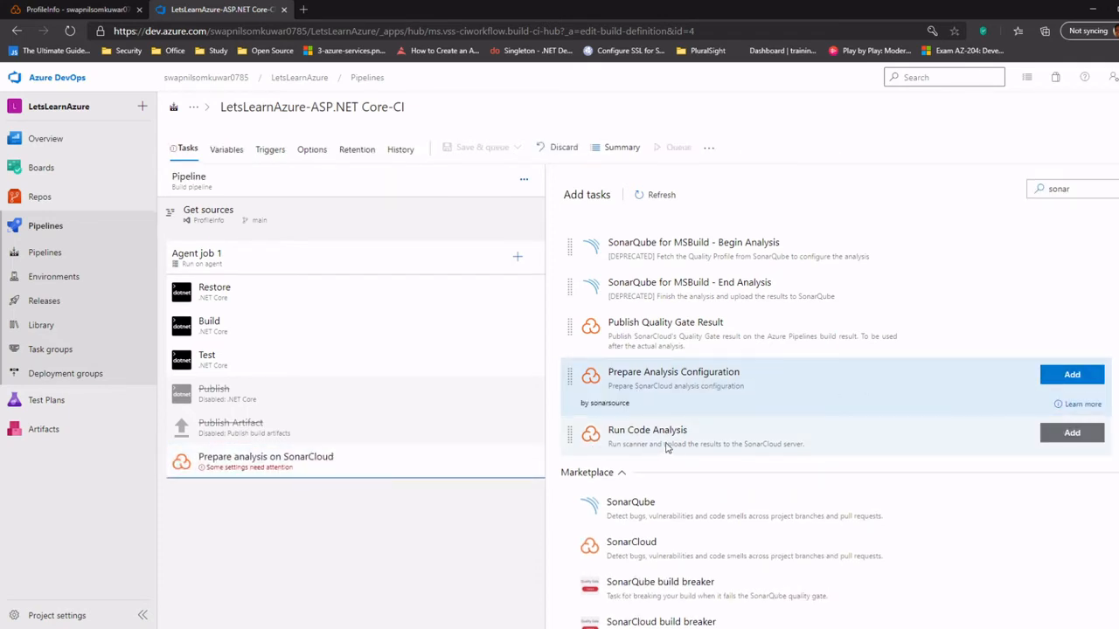
left_click(1071, 433)
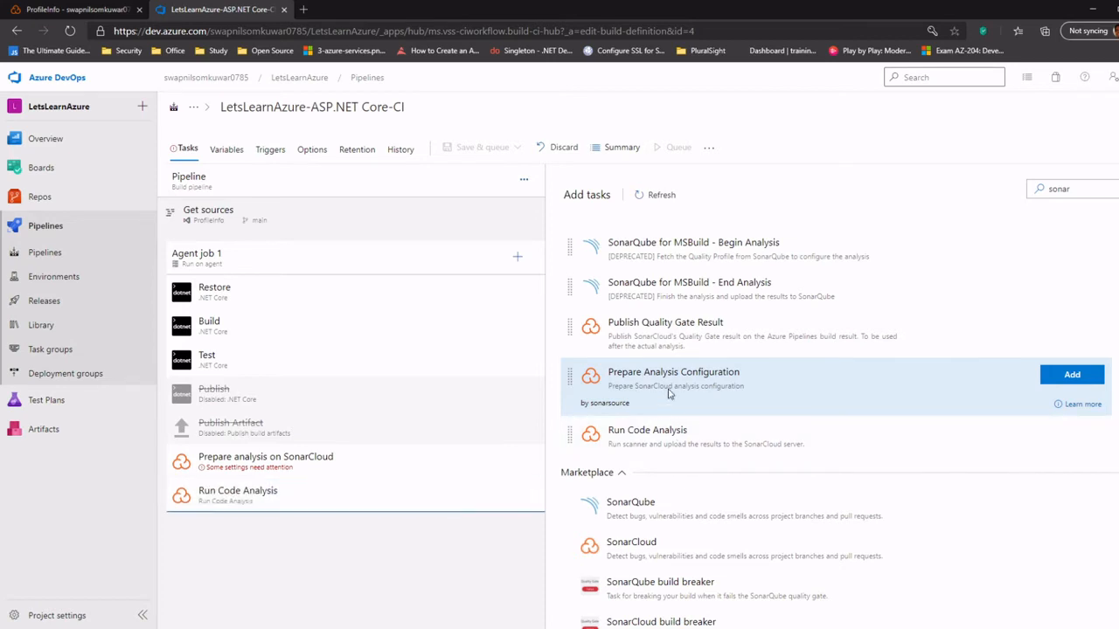
left_click(1071, 325)
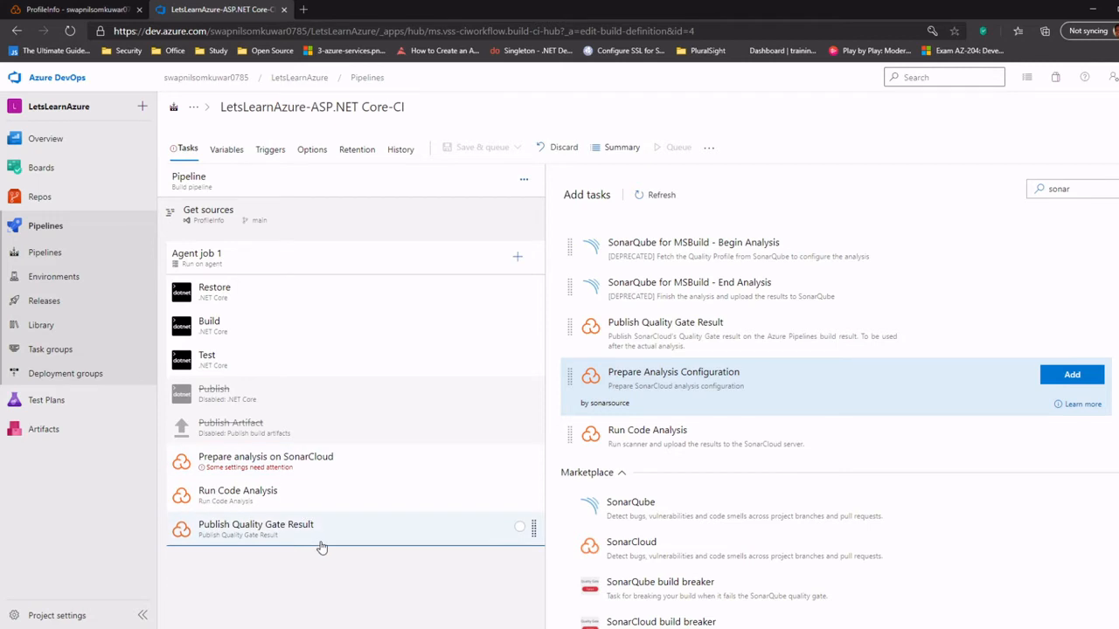
Reorder the Agent job 1 tasks so Prepare analysis on SonarCloud precedes Restore and Run Code Analysis directly follows Test.
left_click(306, 467)
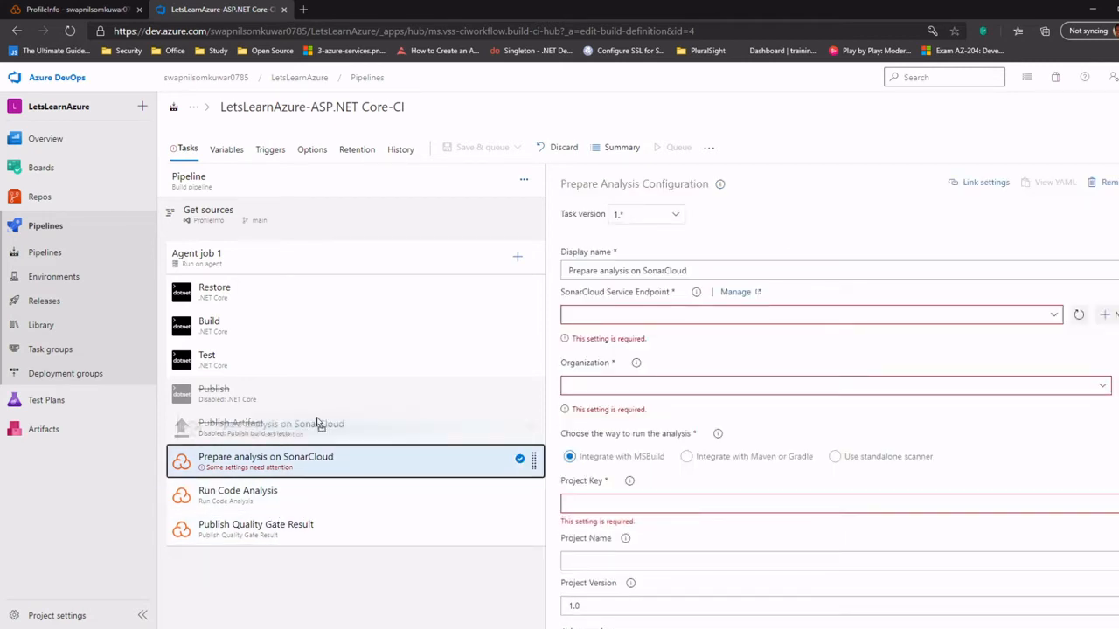
left_click_drag(295, 289, 267, 312)
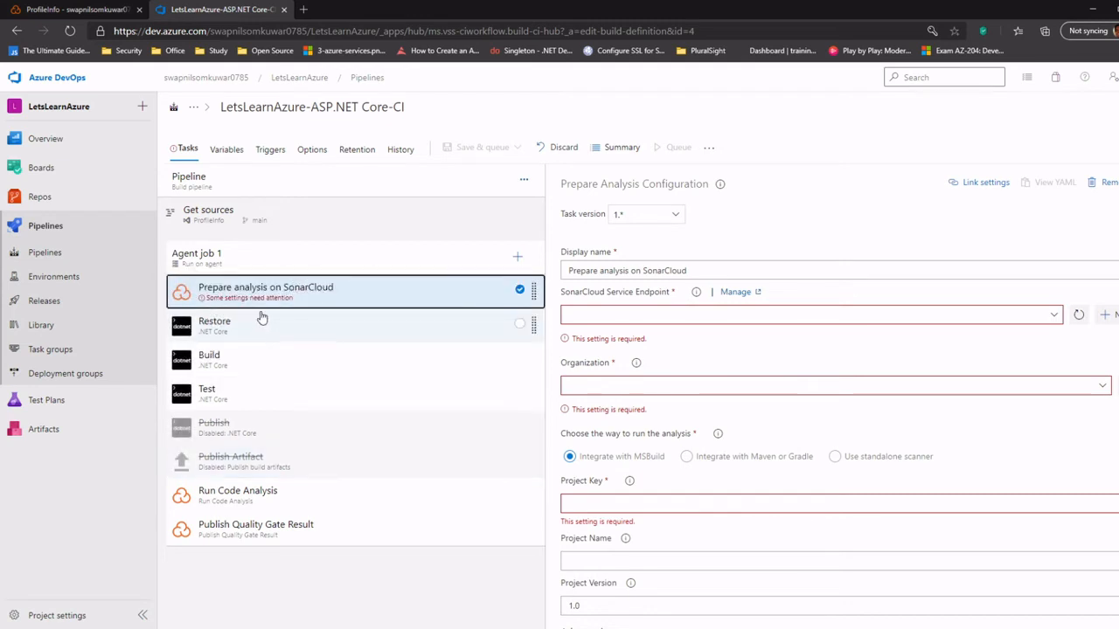
left_click(268, 500)
left_click_drag(268, 499, 272, 418)
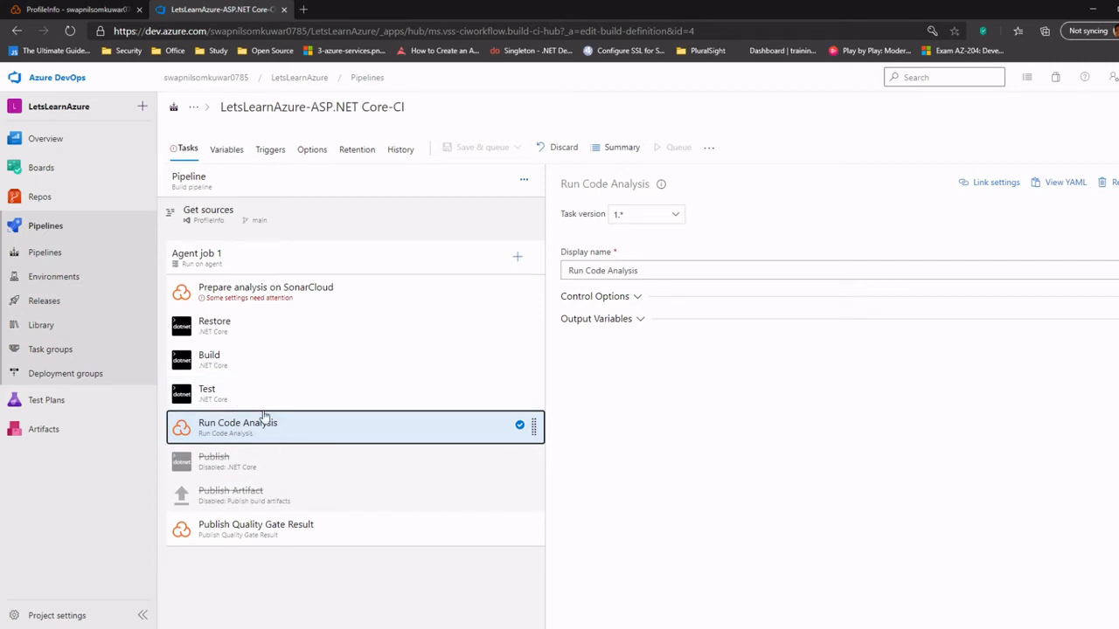
left_click(280, 534)
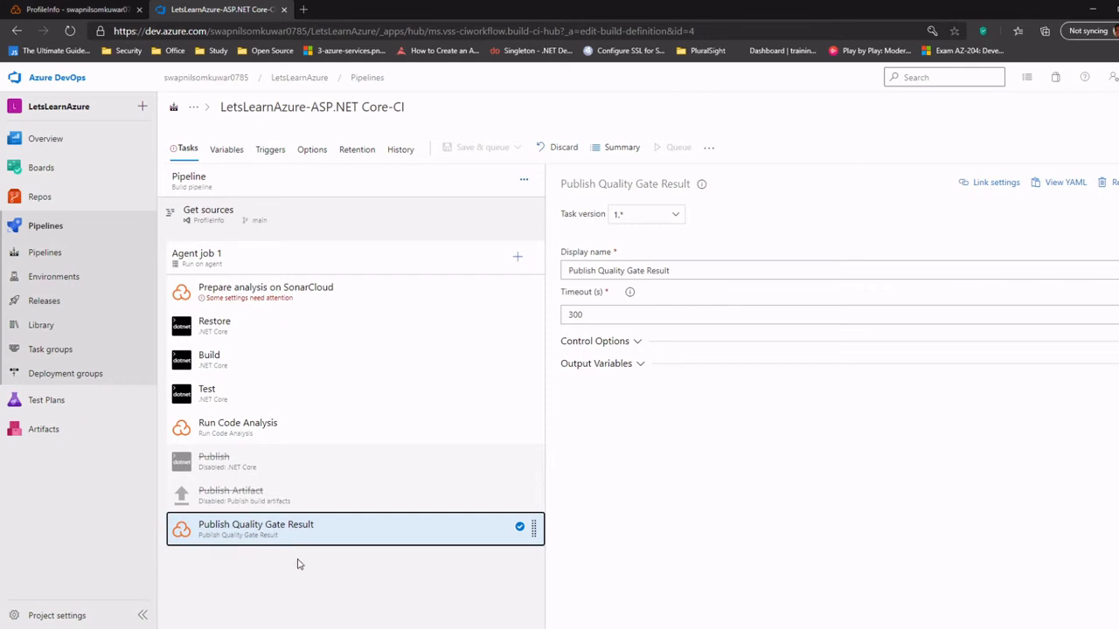
In the Prepare analysis on SonarCloud task, set the service endpoint to SonarCloud1 and select the existing SonarCloud organization.
left_click(278, 302)
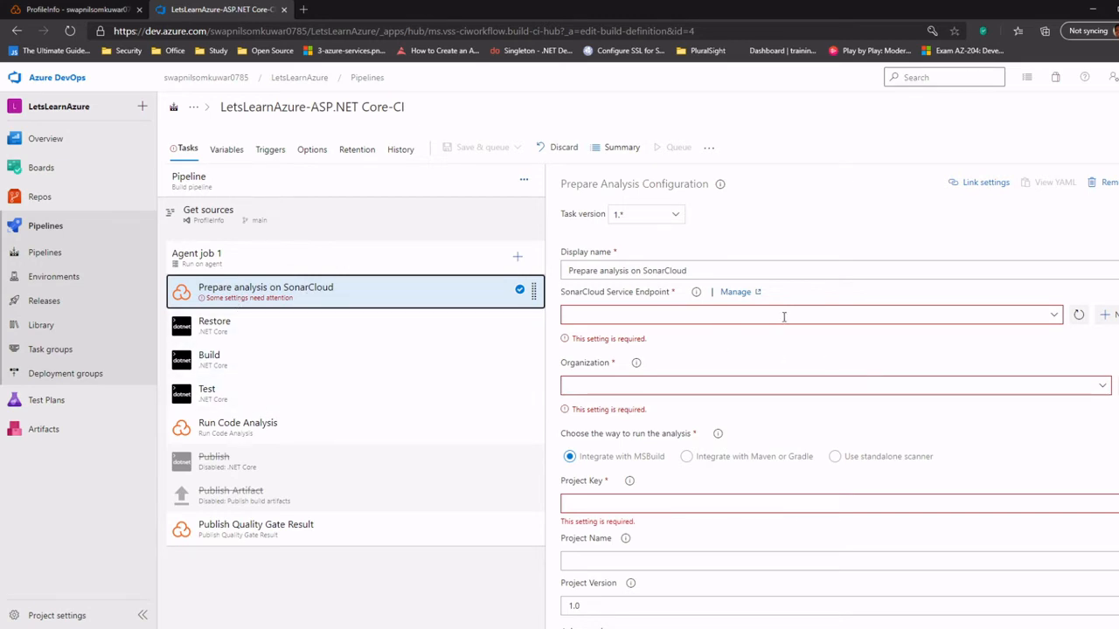
left_click(1053, 316)
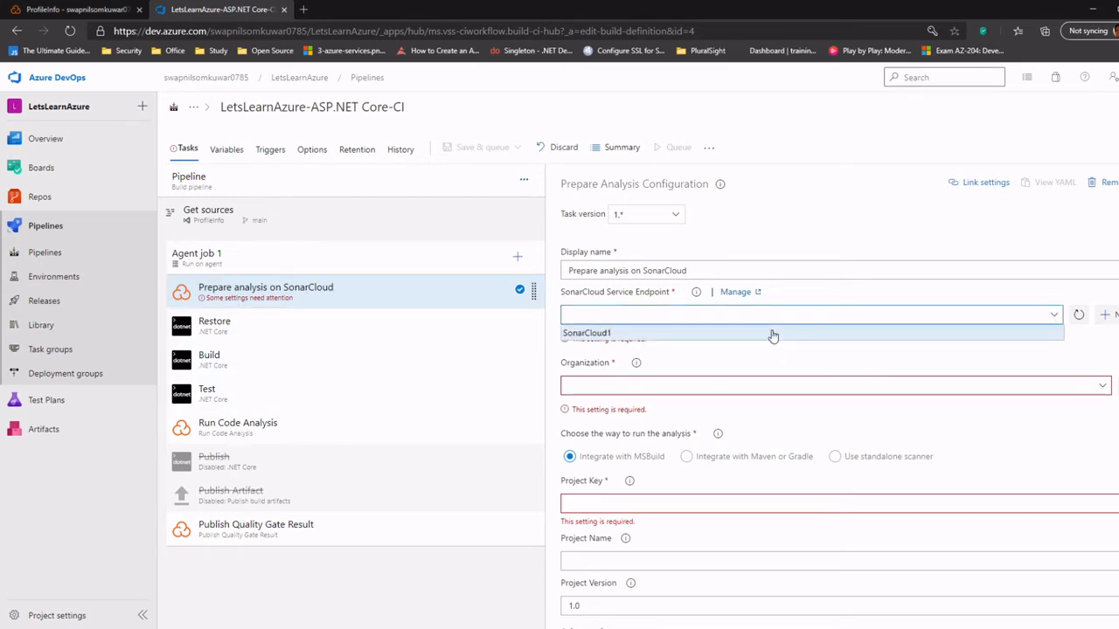
left_click(634, 334)
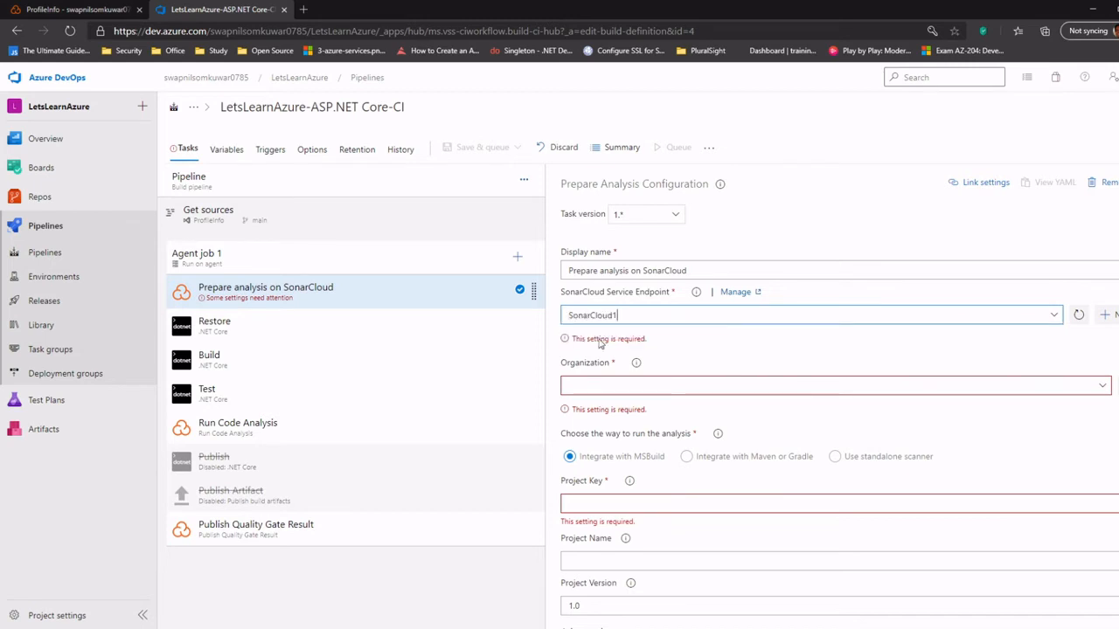
left_click(1102, 366)
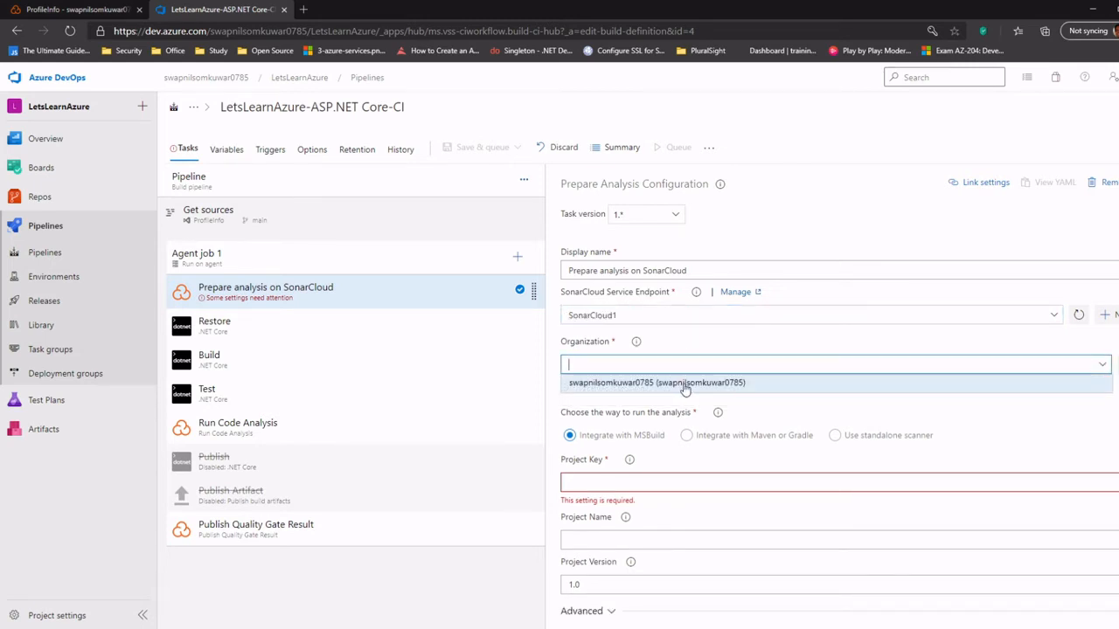
left_click(685, 386)
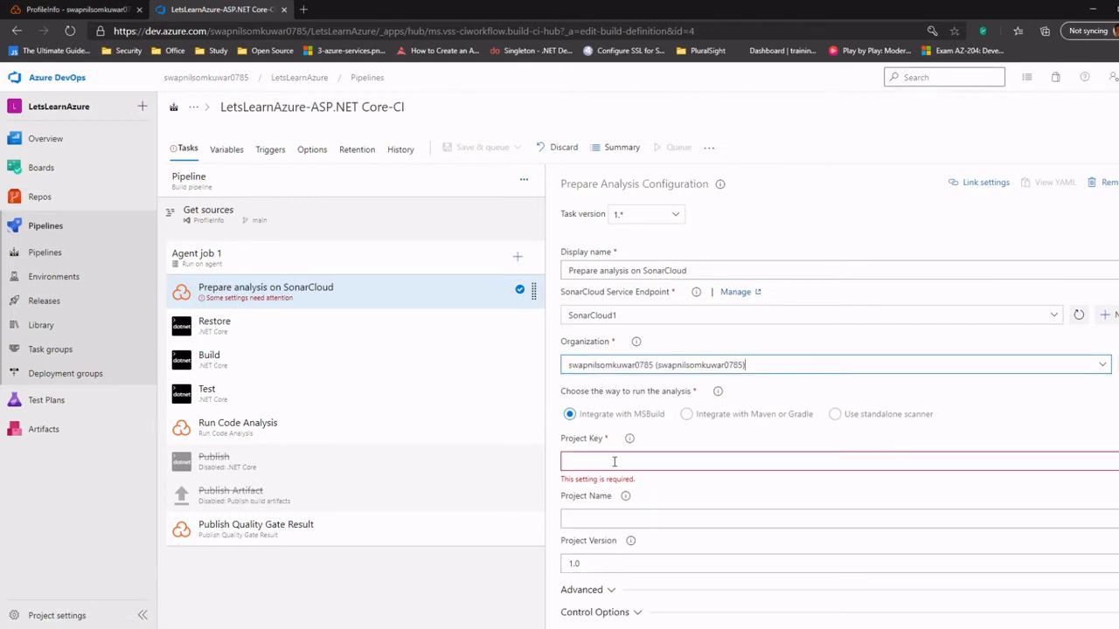
Copy the ProfileInfo project key from the SonarCloud instructions into the Prepare analysis task's Project Key field in Azure DevOps.
left_click(90, 8)
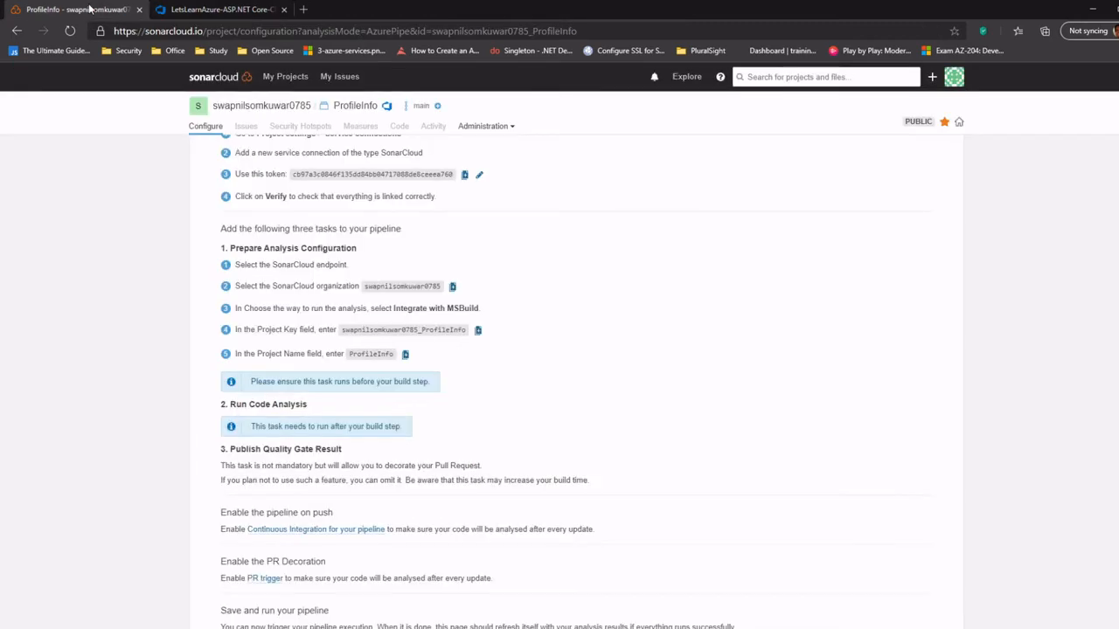
left_click(477, 330)
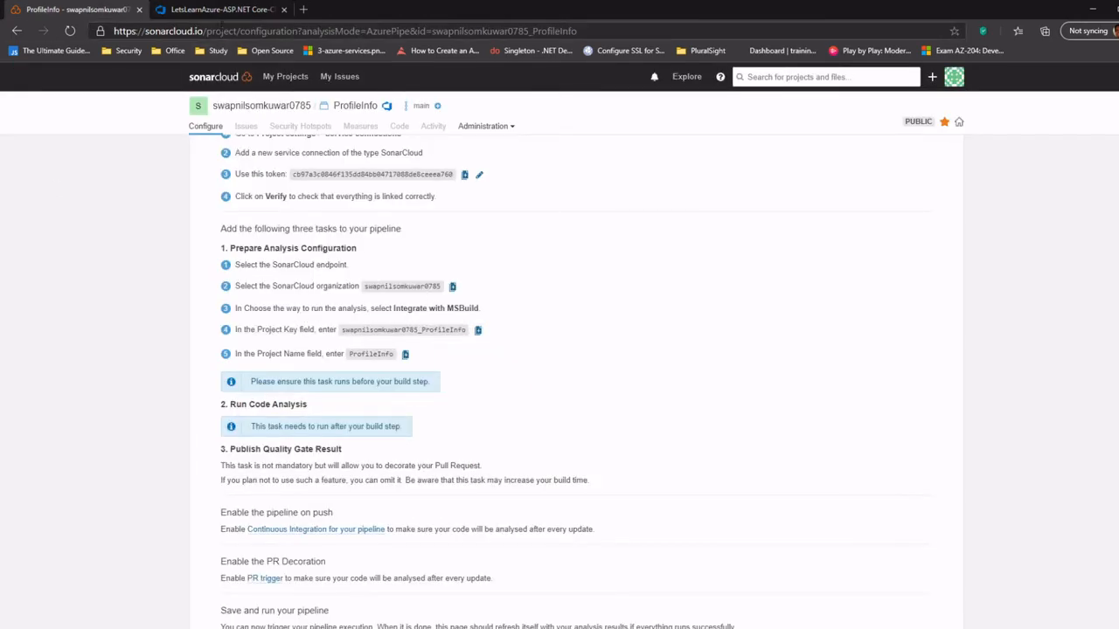
left_click(210, 9)
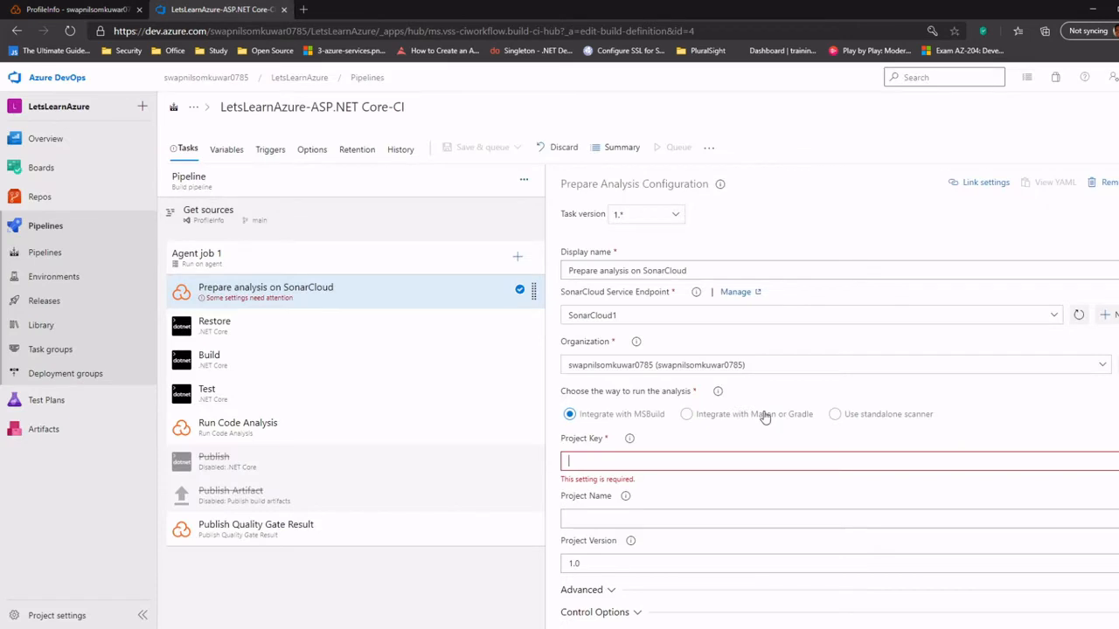
left_click(698, 464)
key("ctrl+v")
left_click(657, 507)
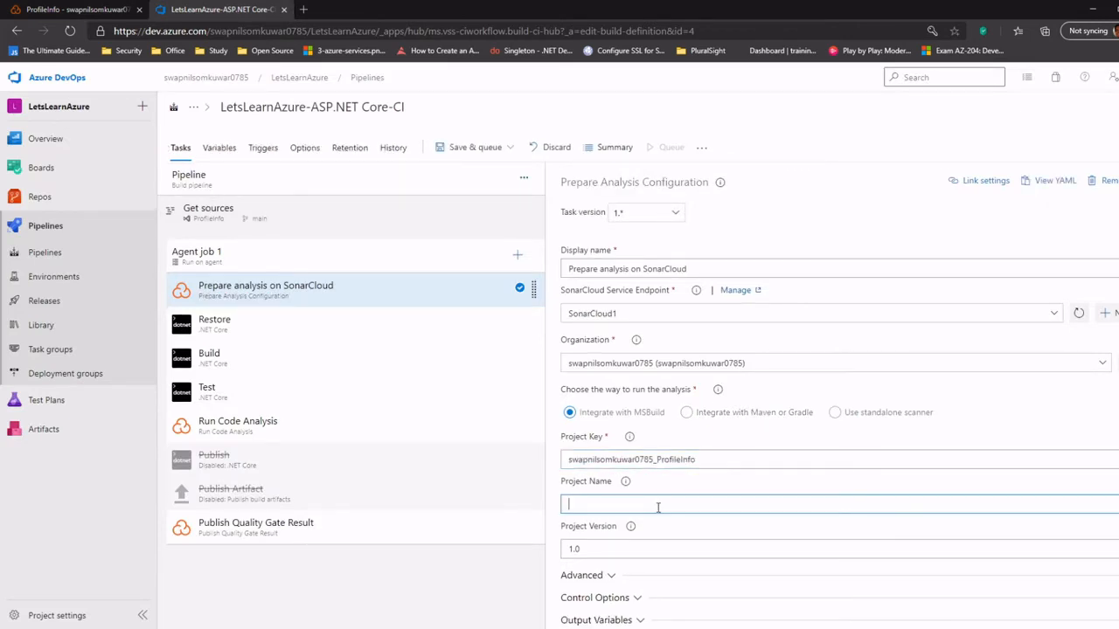
Copy the project name ProfileInfo from SonarCloud into the Prepare analysis task's Project Name field in Azure DevOps.
left_click(77, 9)
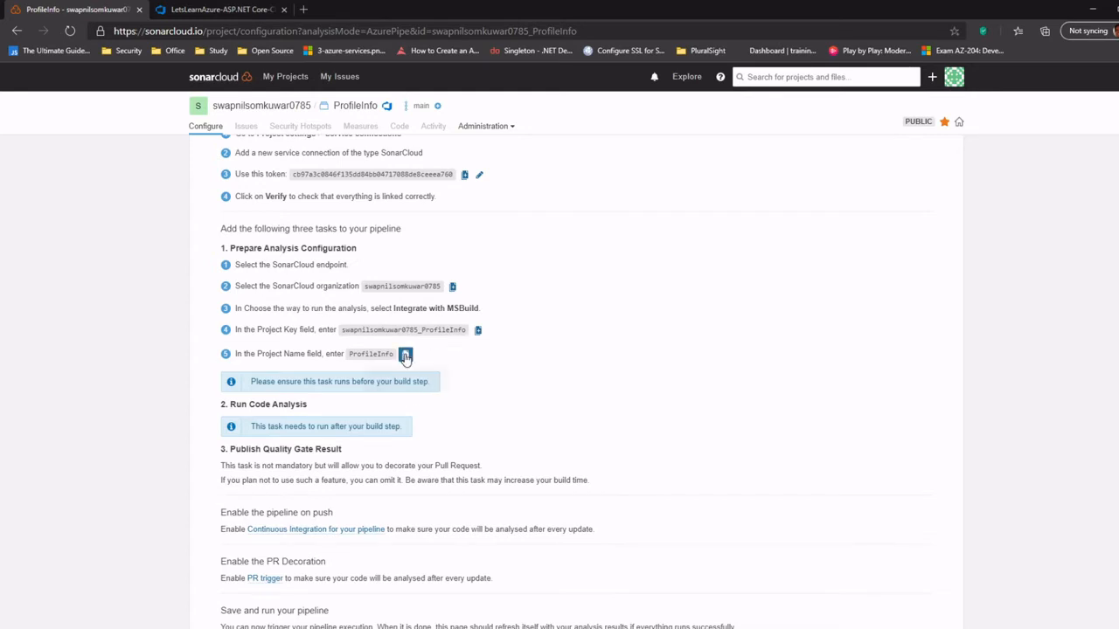
left_click(406, 354)
left_click(218, 9)
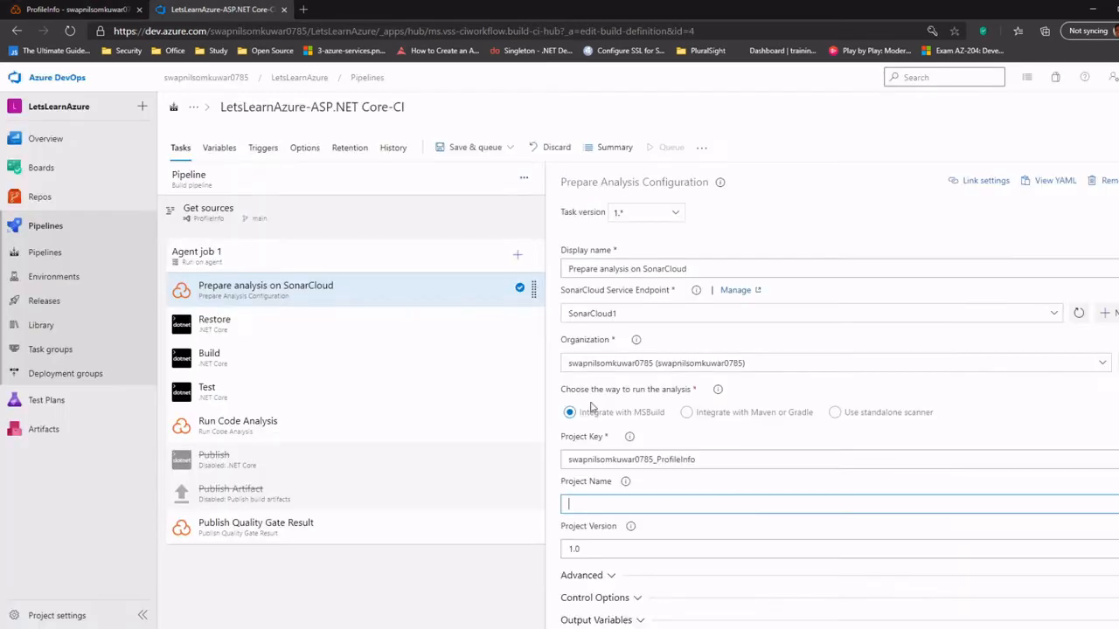
key("ctrl+v")
scroll(827, 453, "down", 1)
scroll(818, 470, "up", 1)
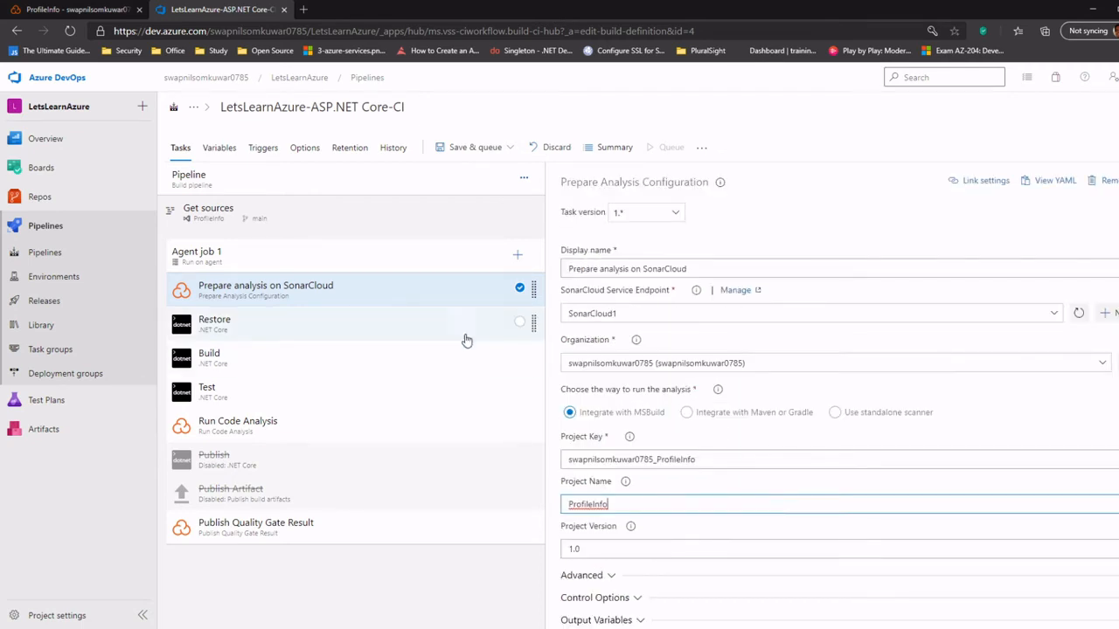
Save and queue the pipeline with the save comment "Sonar scan", and open the Agent job 1 log of the run.
left_click(294, 425)
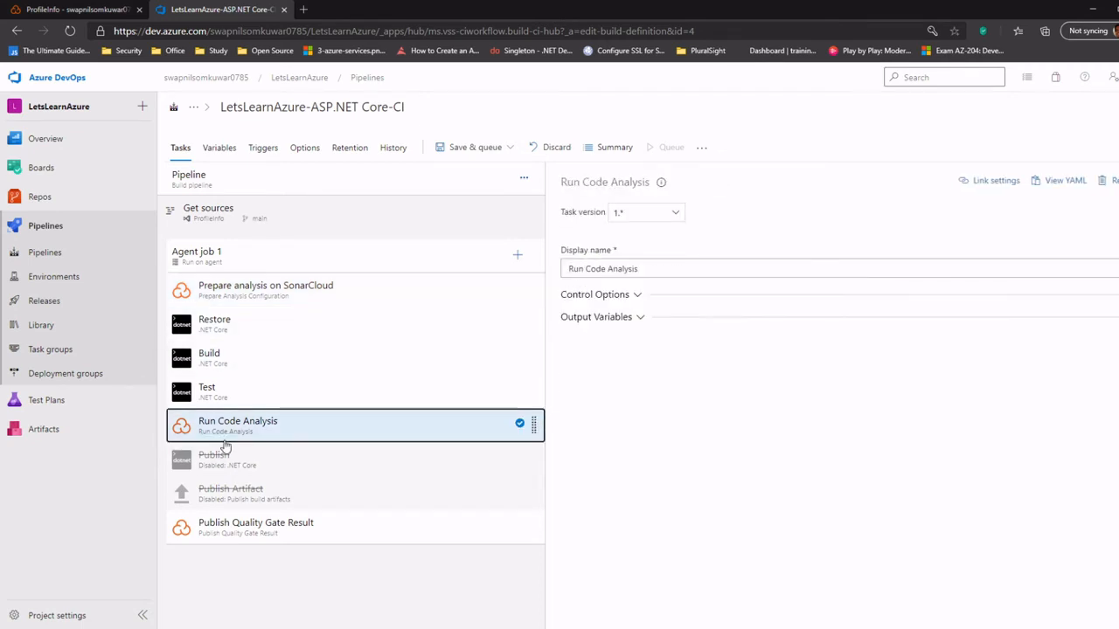
left_click(328, 535)
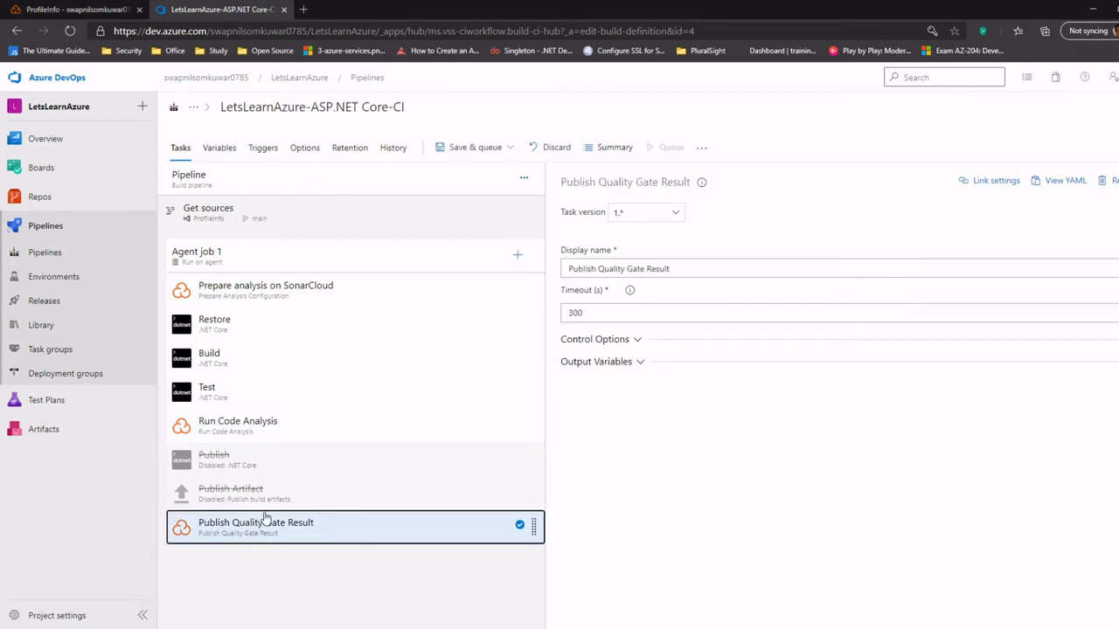
left_click(359, 294)
left_click(508, 151)
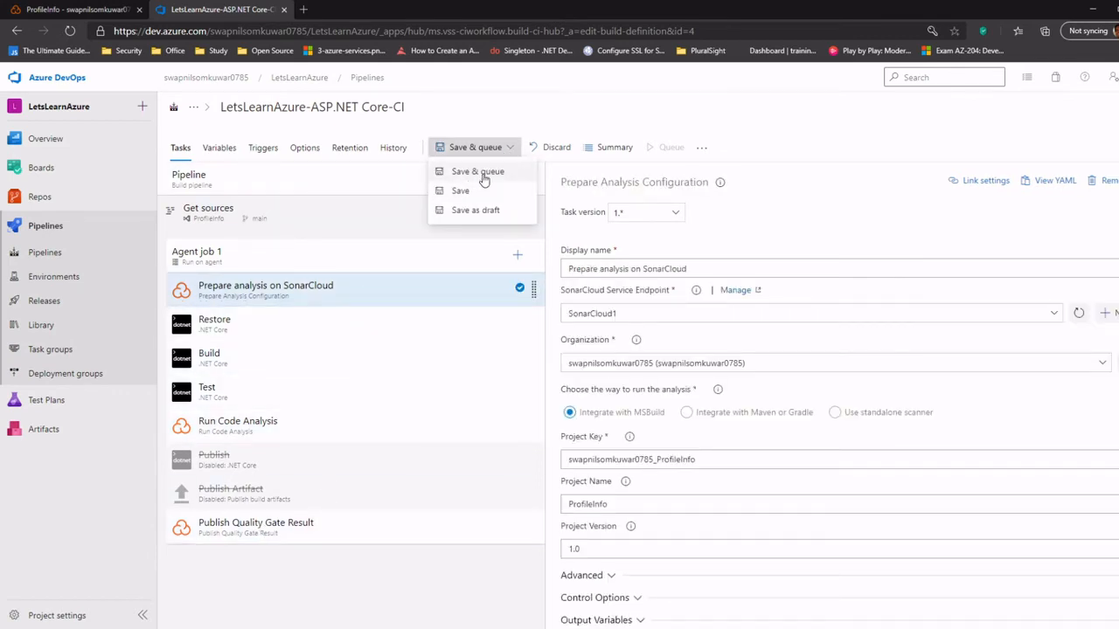
left_click(479, 173)
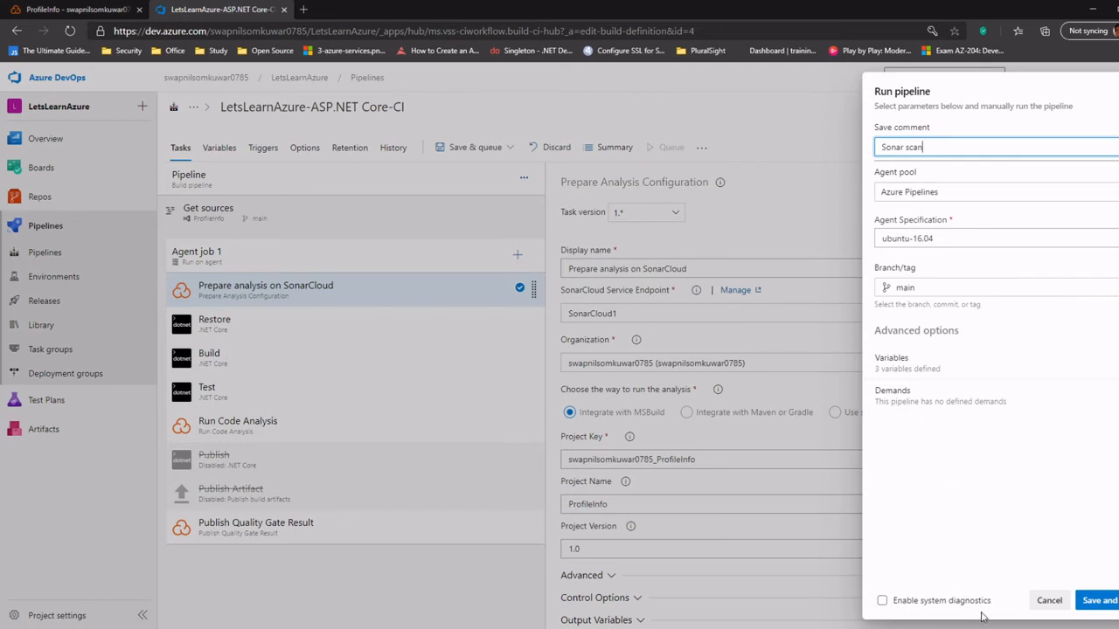
left_click(1102, 603)
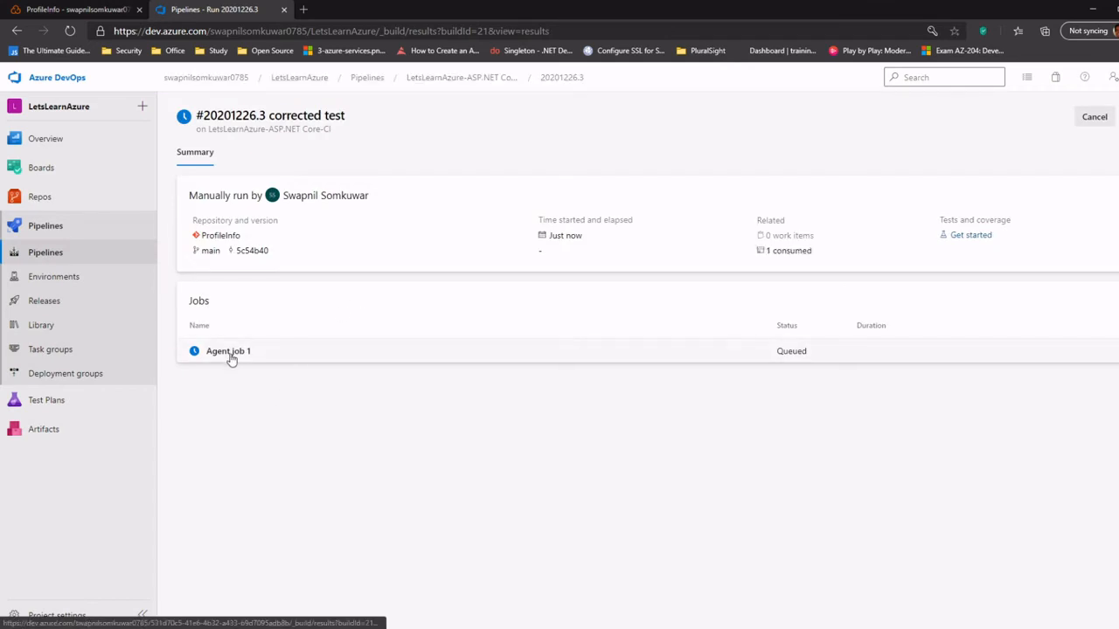
left_click(229, 353)
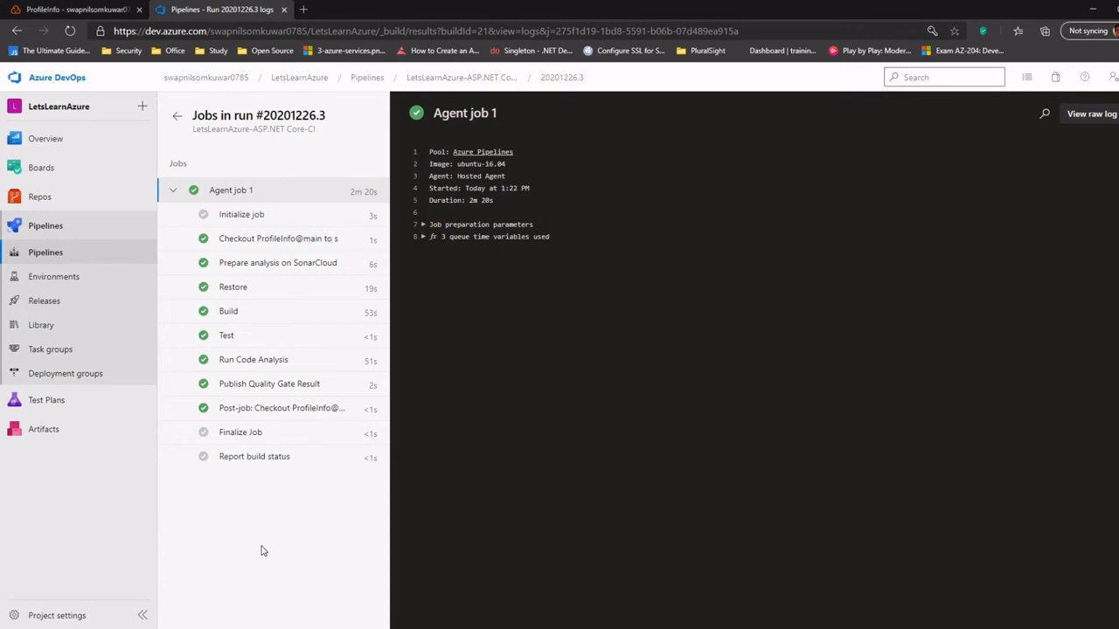
Switch to SonarCloud and examine the ProfileInfo overview for quality gate, reliability, security, maintainability, coverage and duplication results.
left_click(55, 11)
scroll(83, 366, "down", 1)
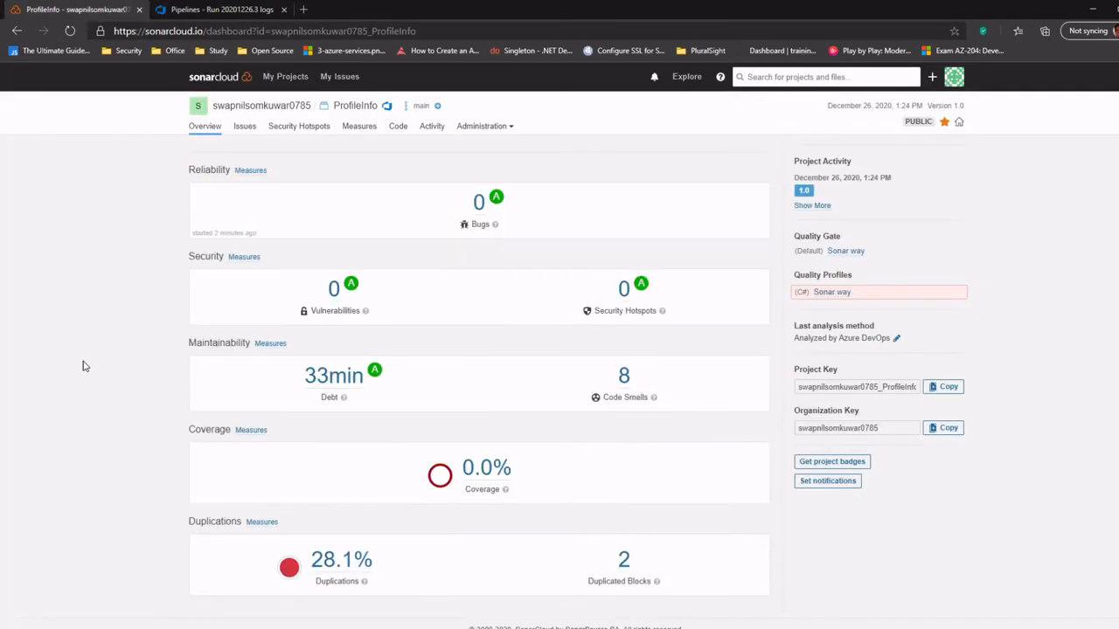
scroll(84, 366, "up", 2)
scroll(85, 366, "down", 2)
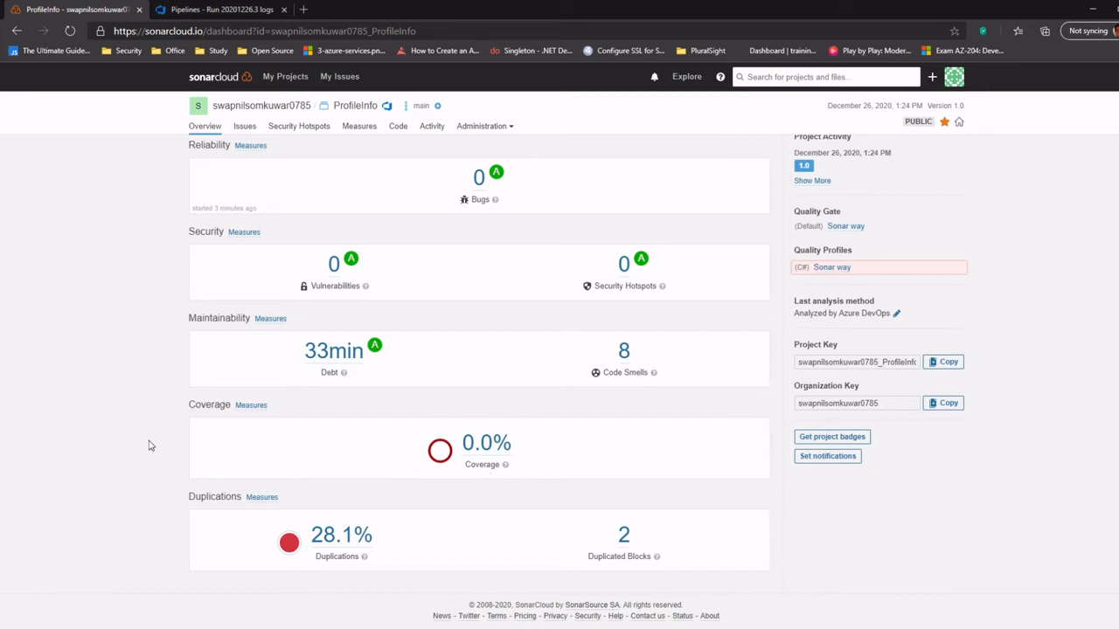
scroll(85, 309, "up", 2)
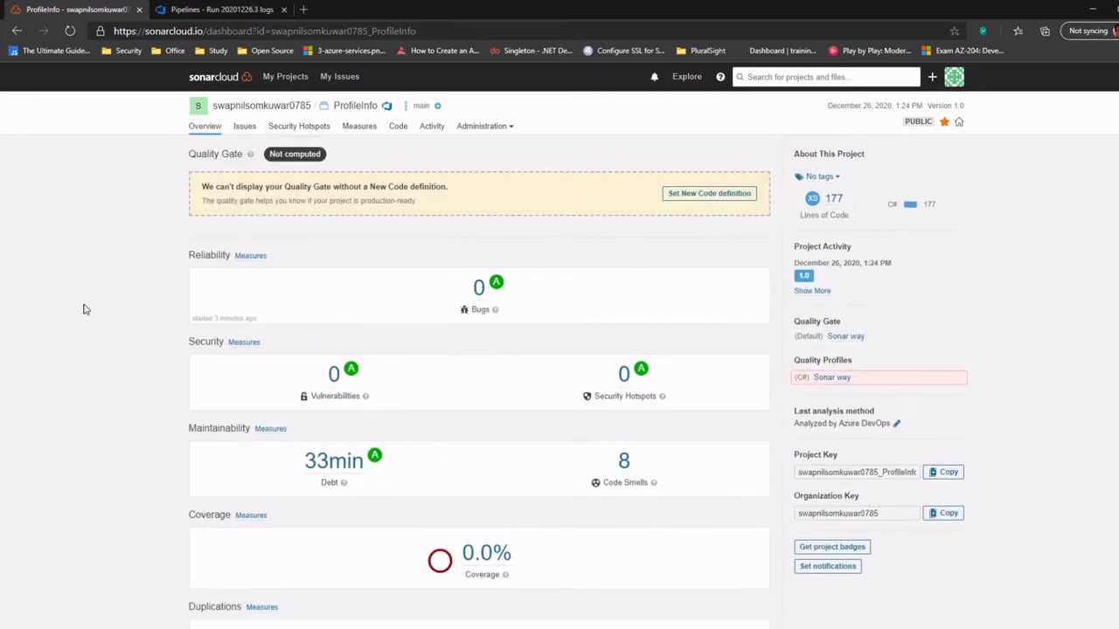
Switch to Azure DevOps to read the run's Test log, and open the Test task's settings in the pipeline editor.
left_click(214, 10)
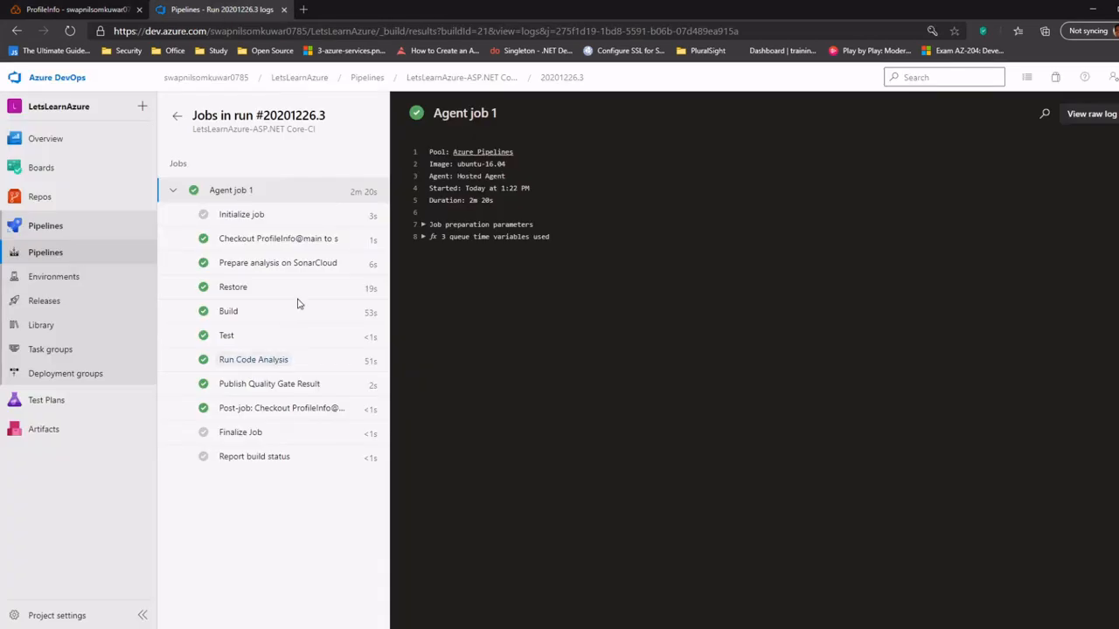
left_click(231, 343)
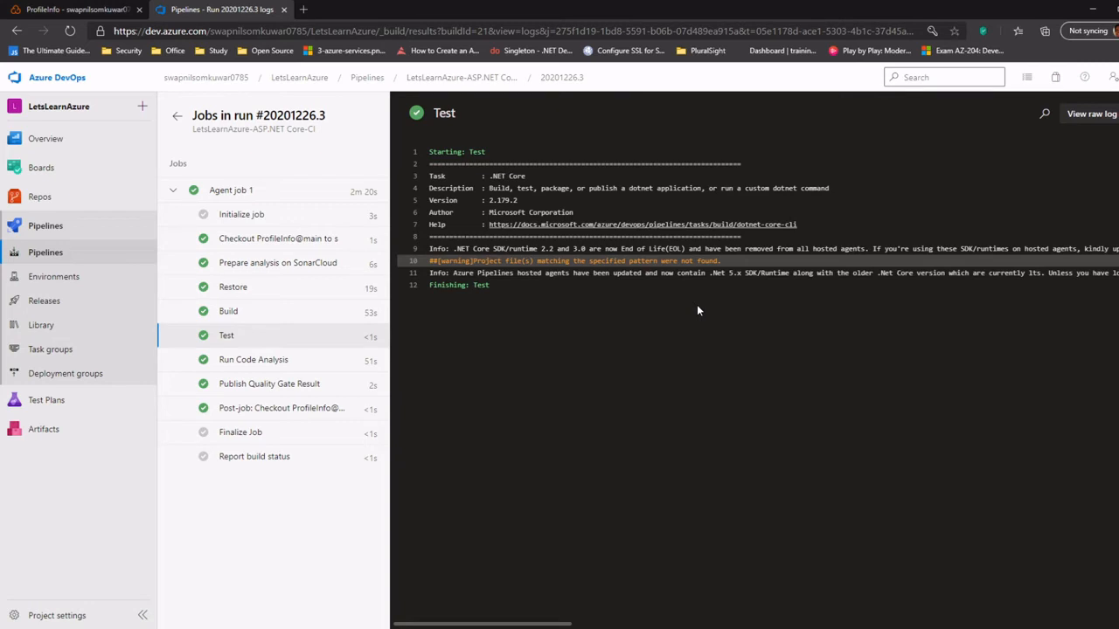
left_click(76, 258)
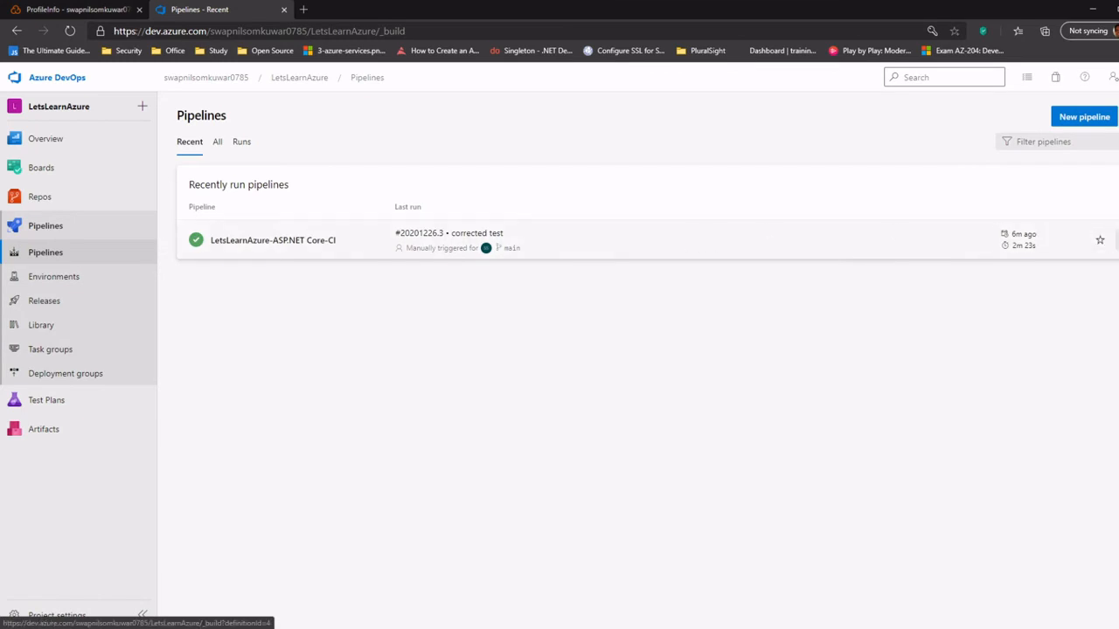
left_click(1115, 240)
left_click(1049, 265)
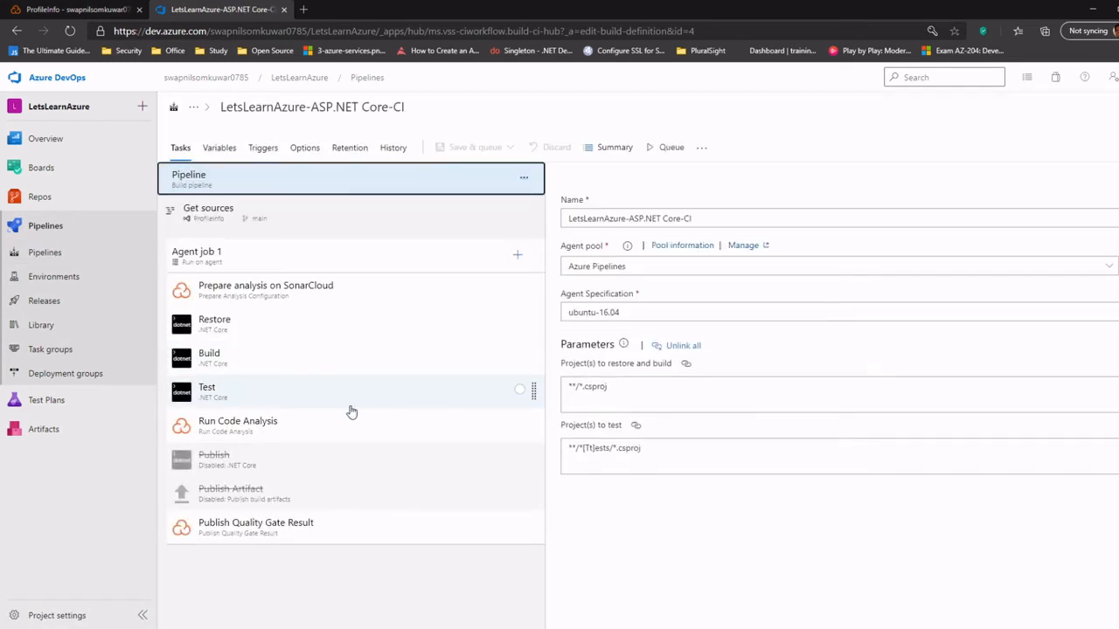
left_click(397, 400)
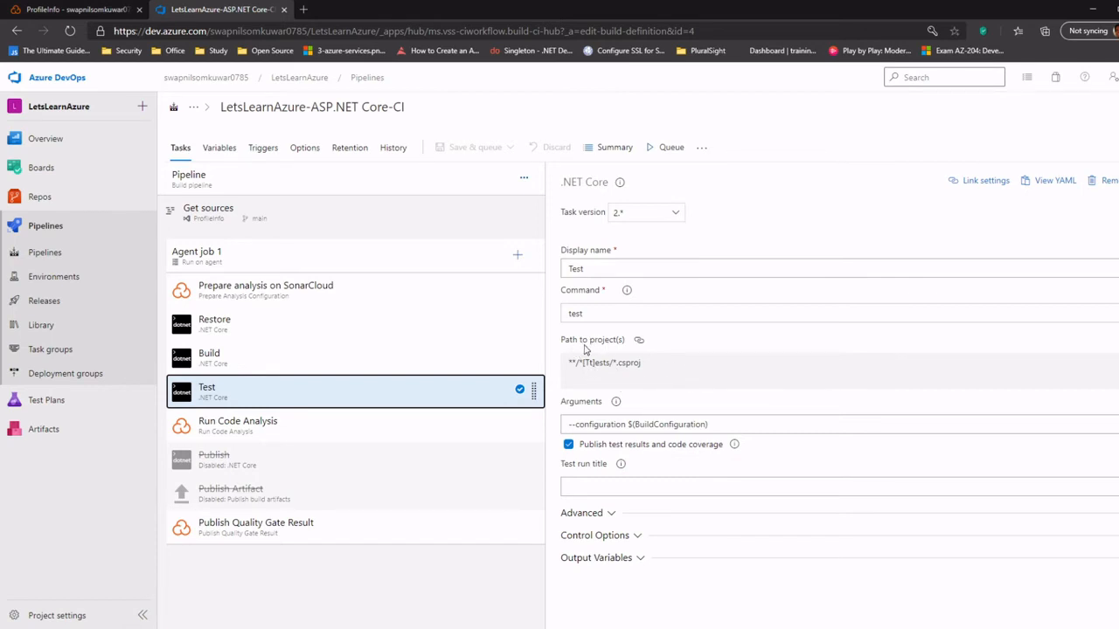
Unlink the Test task's Path to project(s) setting and change its value to **/*[Tt]est/*.csproj.
left_click(640, 343)
left_click(679, 384)
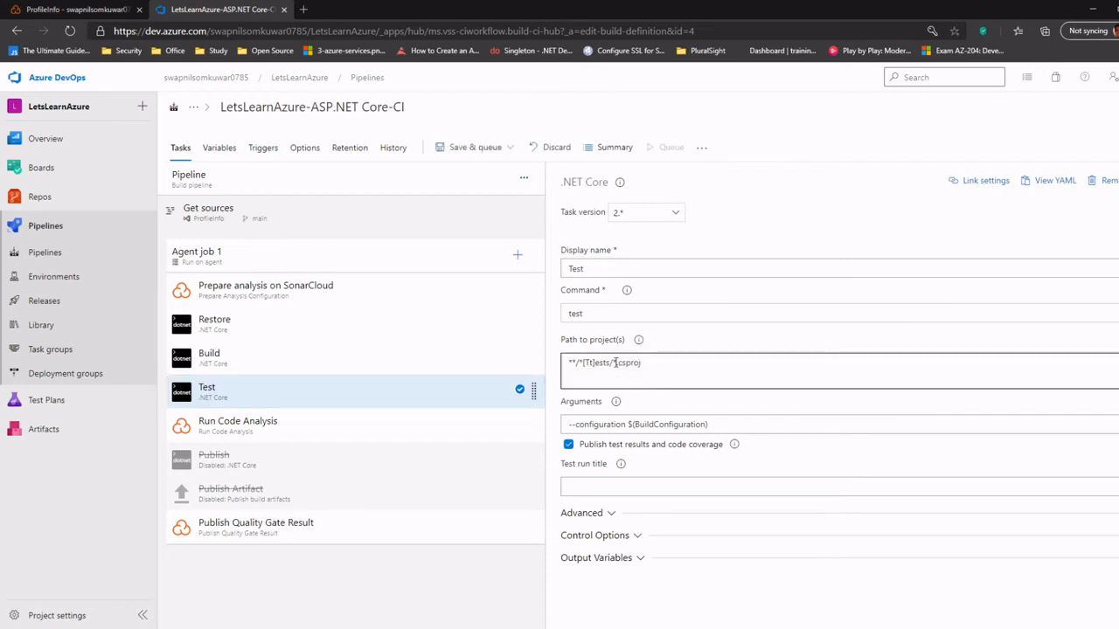
left_click(609, 362)
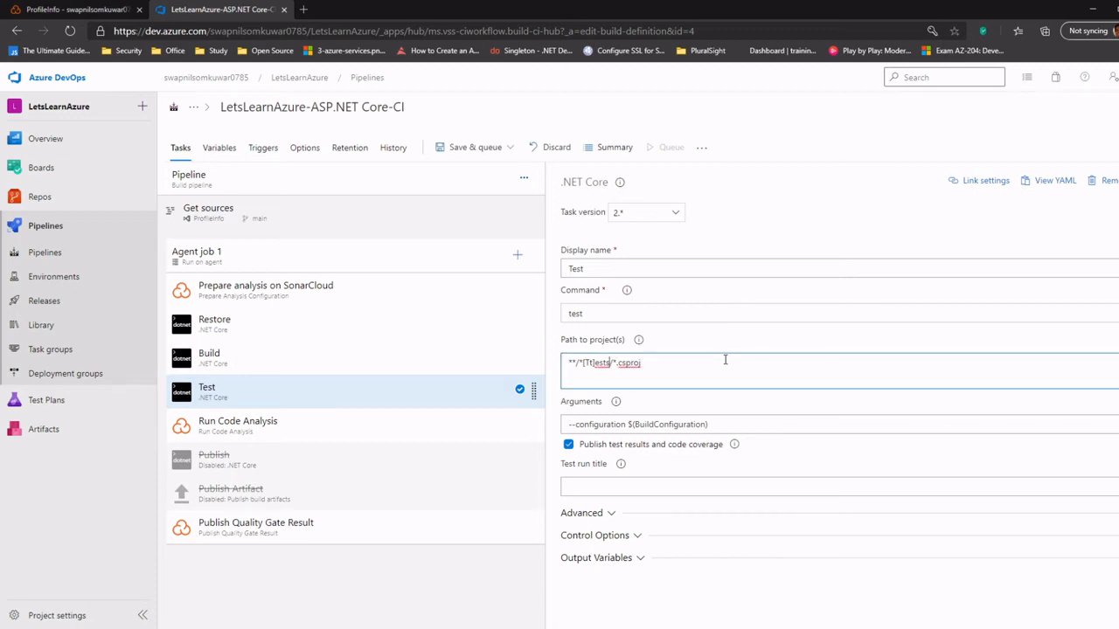
key("BackSpace")
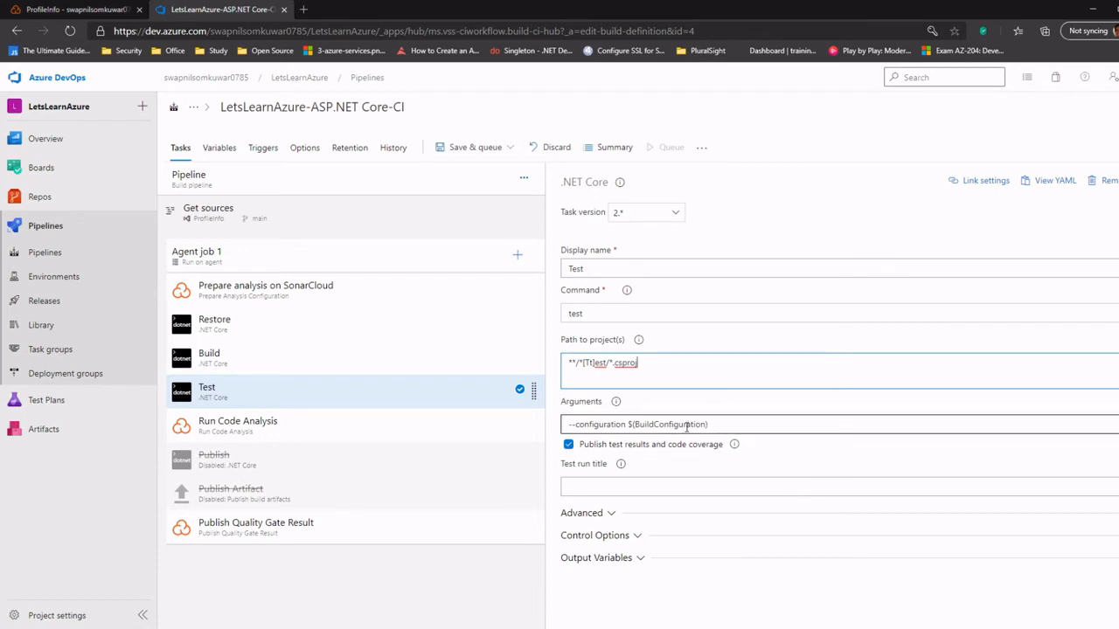
Copy --collect "Code coverage" from the help note on publishing test results and append it to the Test task's Arguments.
left_click(734, 445)
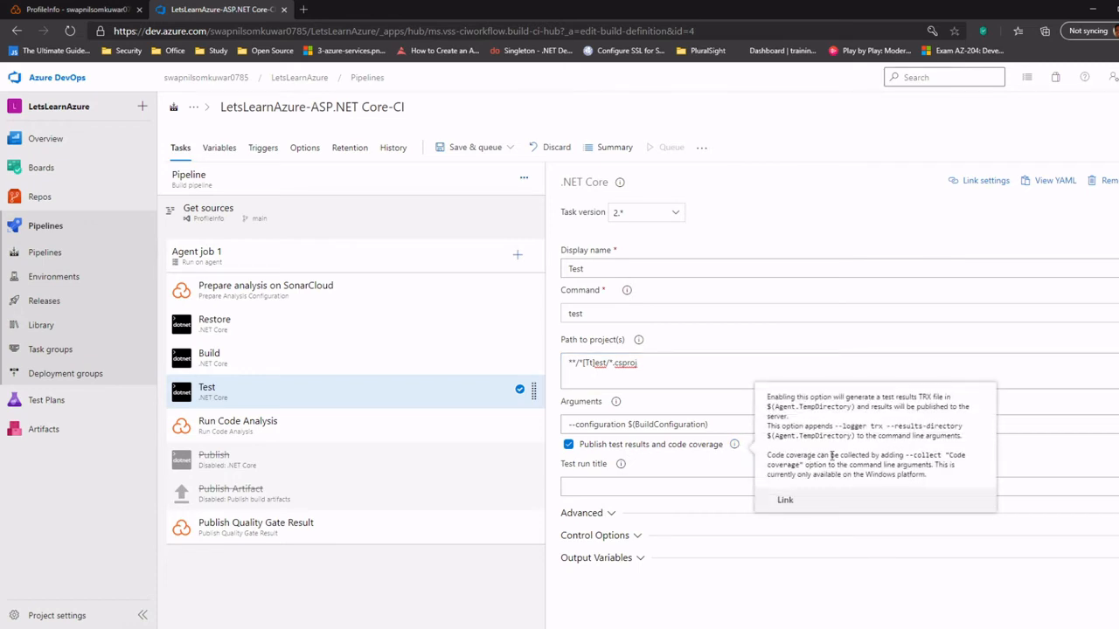
left_click_drag(908, 455, 811, 461)
key("ctrl+c")
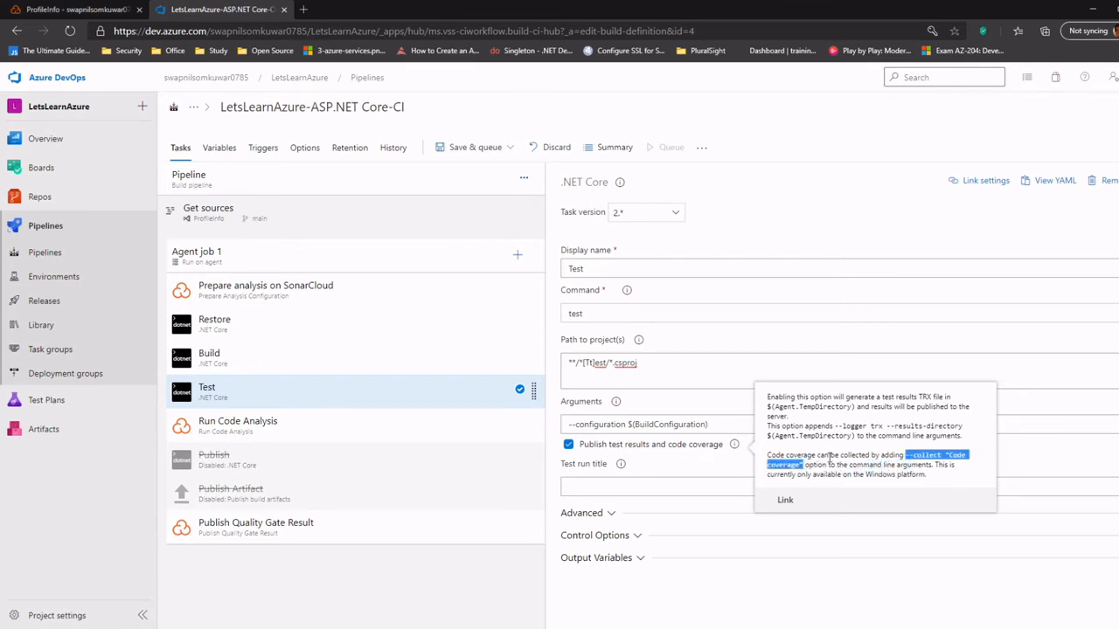
left_click(823, 586)
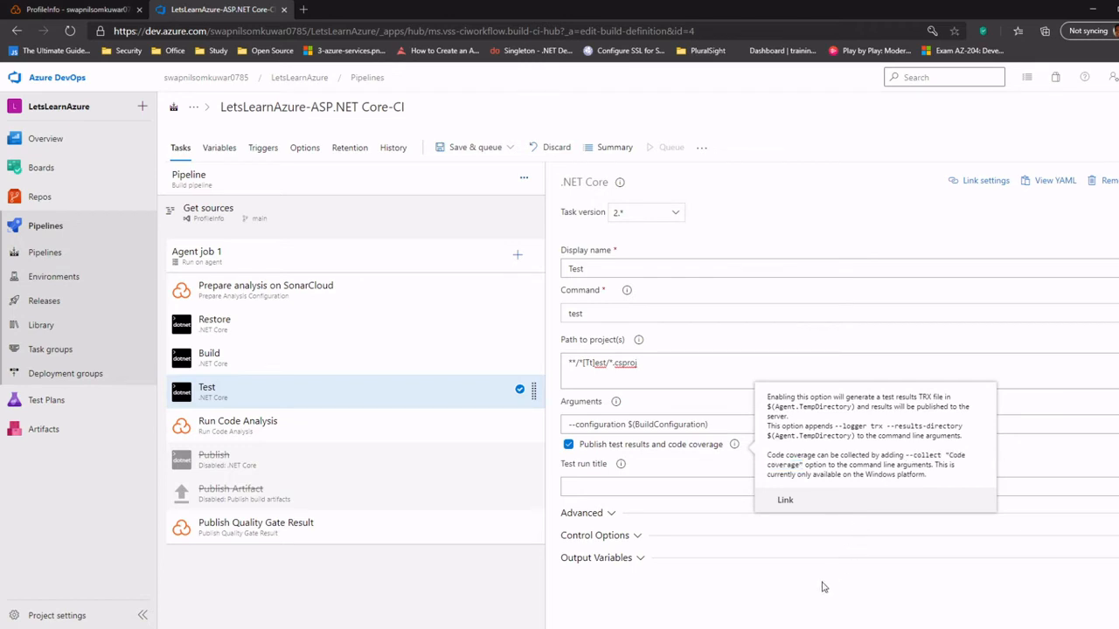
left_click(627, 355)
left_click(785, 426)
key("ctrl+v")
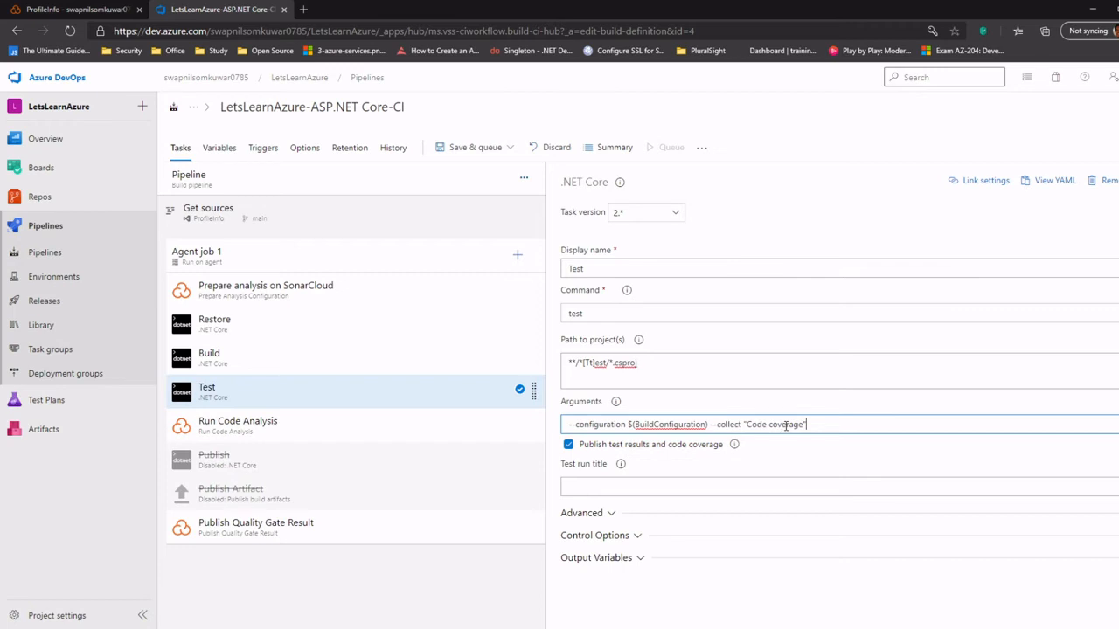
Reread the help note on publishing test results and code coverage to check which platforms support the collect option.
left_click(736, 446)
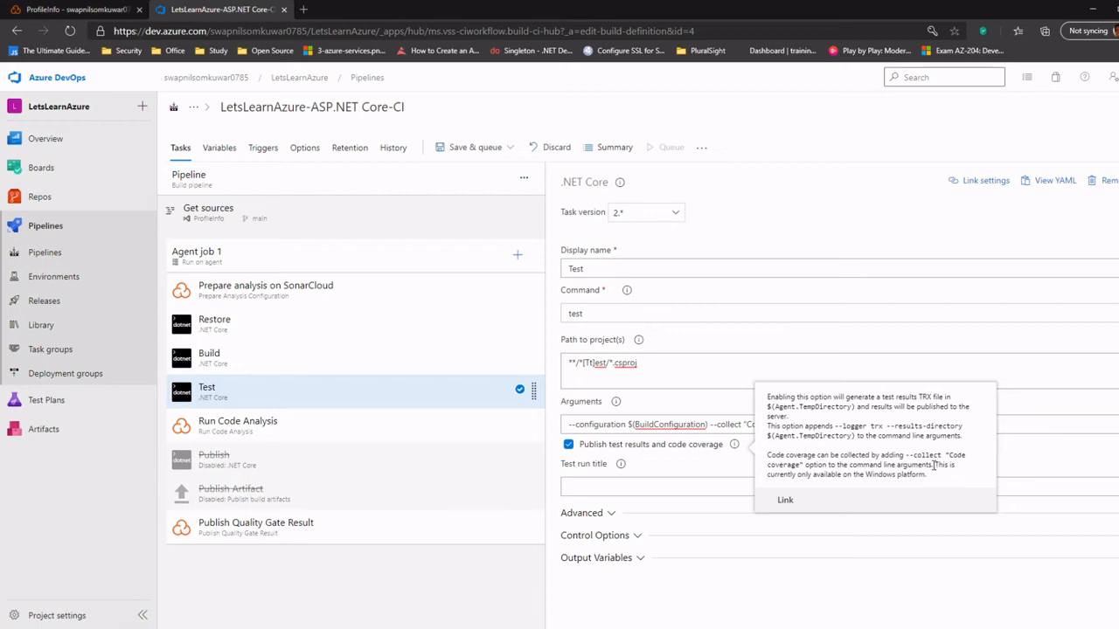
left_click_drag(934, 466, 940, 477)
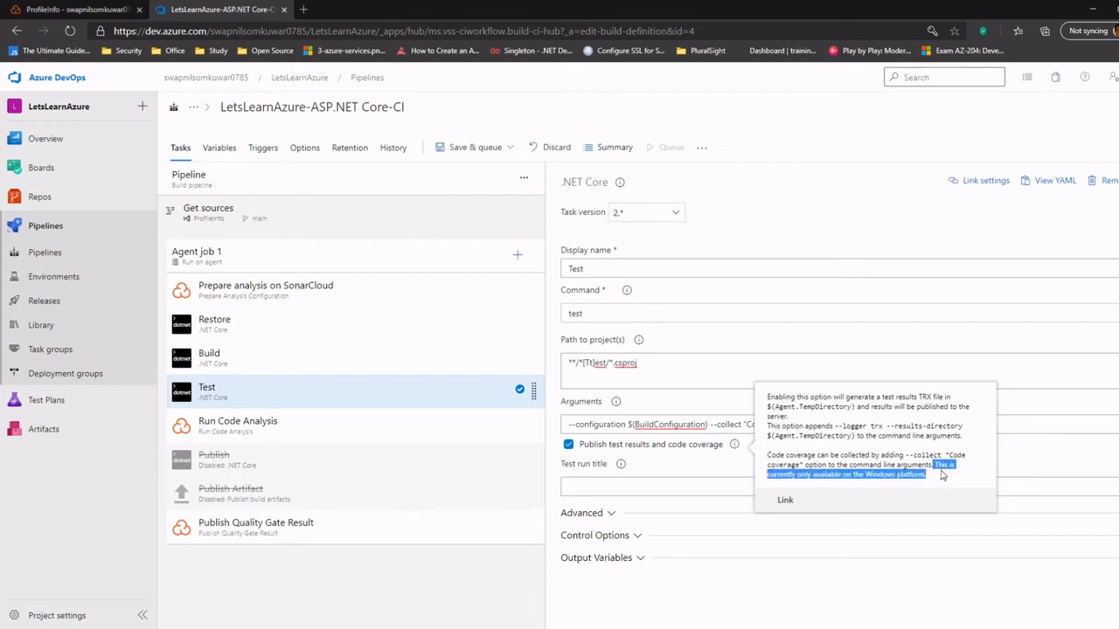
left_click(938, 480)
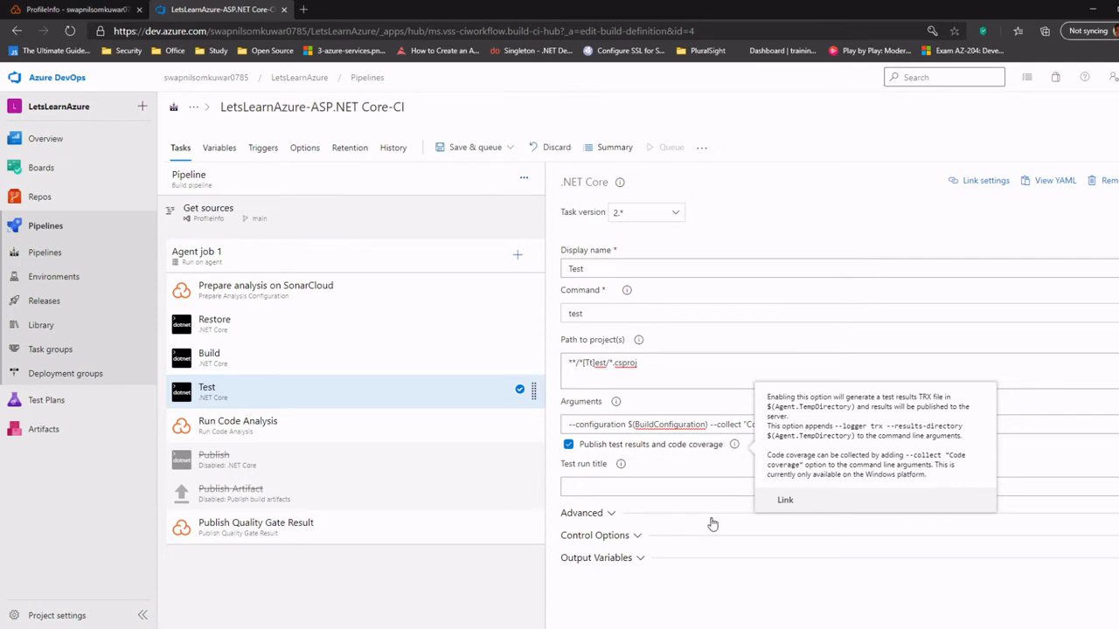
left_click(747, 580)
left_click(744, 425)
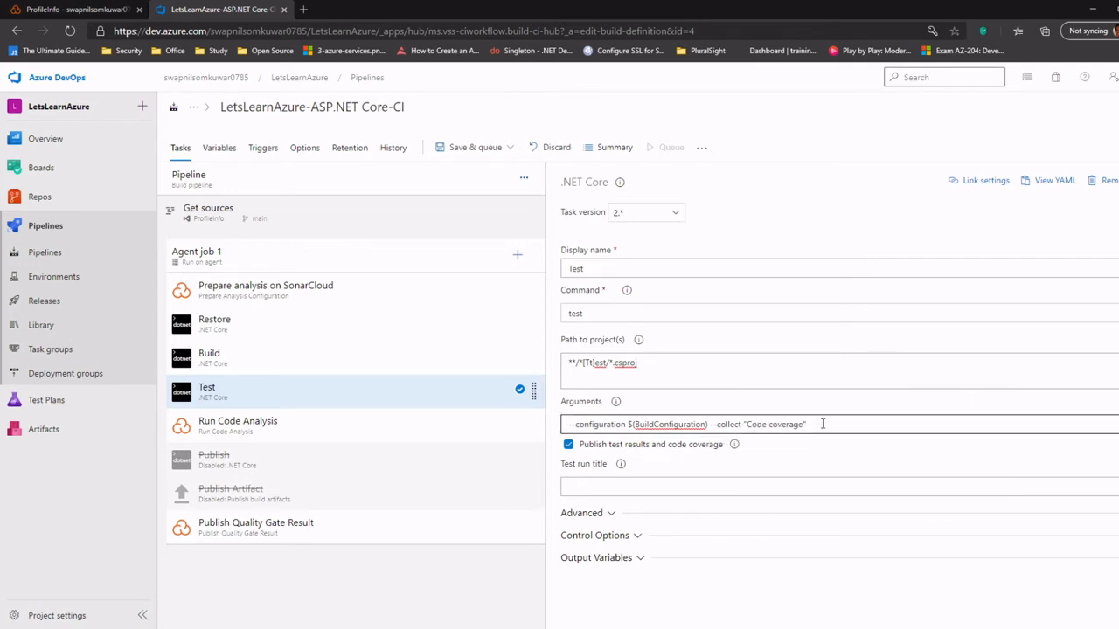
Save the build pipeline without queuing it, using the comment "Updated".
left_click(507, 152)
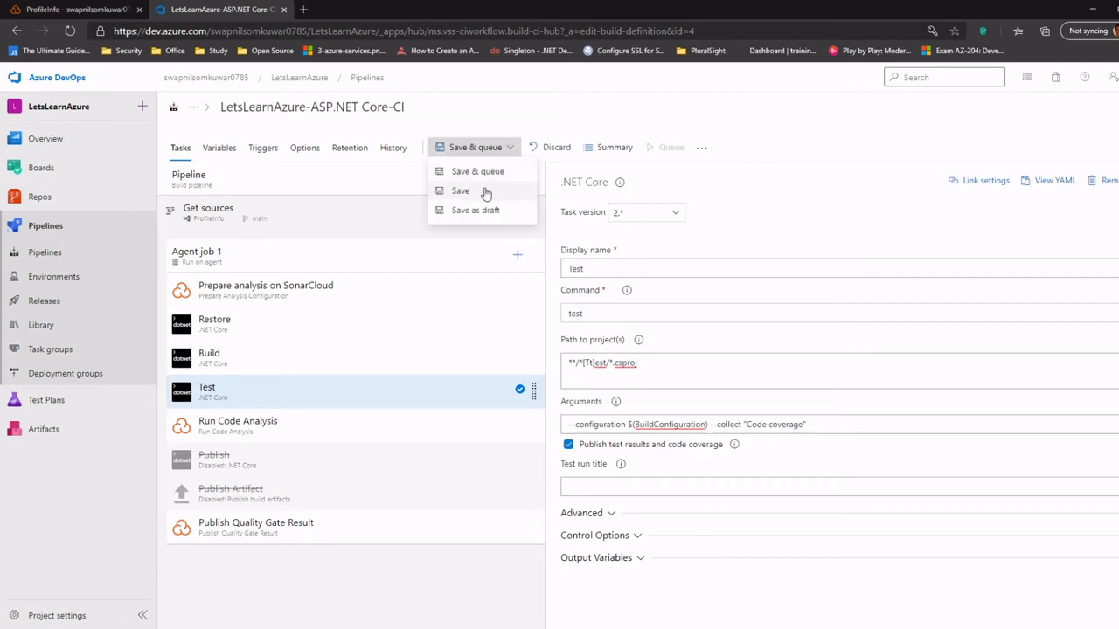
left_click(481, 191)
left_click(577, 362)
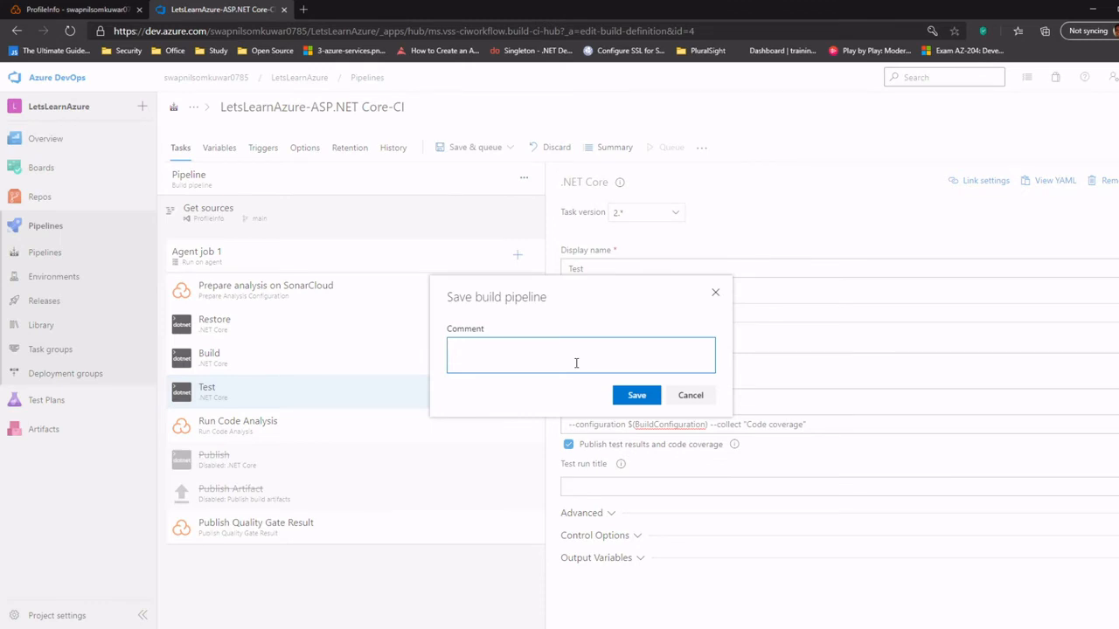
type("Updated")
left_click(638, 395)
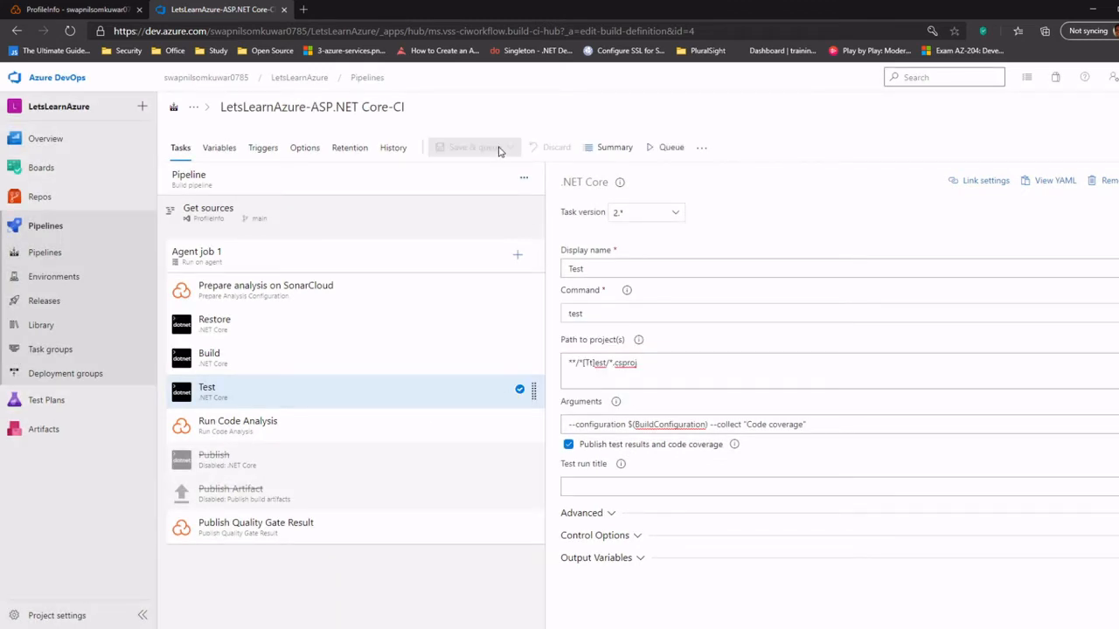
Queue a run of the pipeline on the main branch with the agent specification windows-2019.
left_click(678, 152)
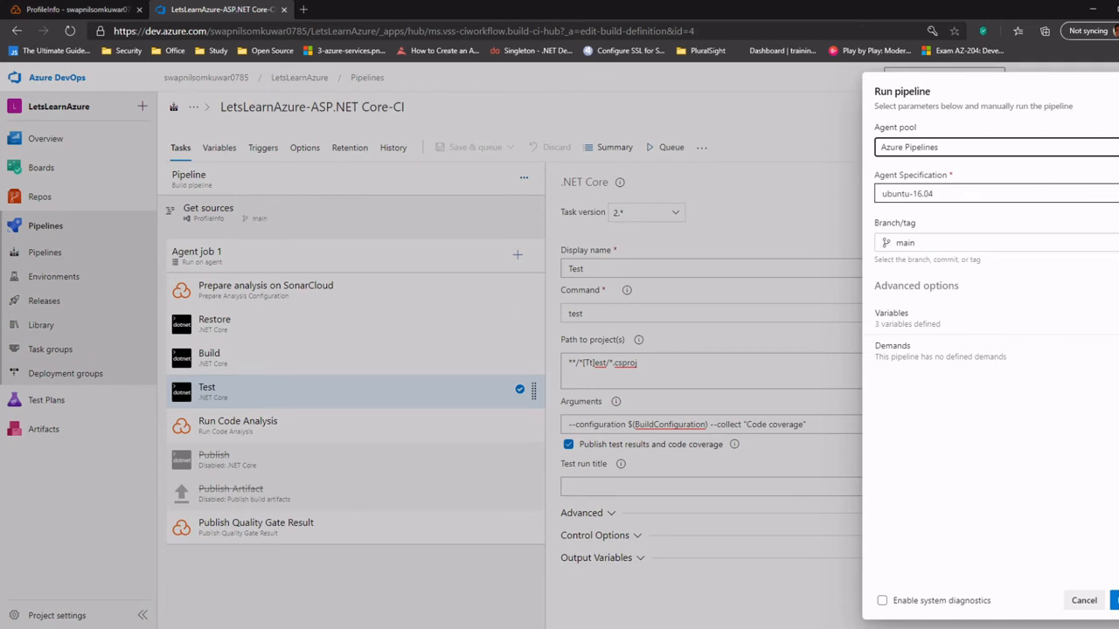
left_click(909, 194)
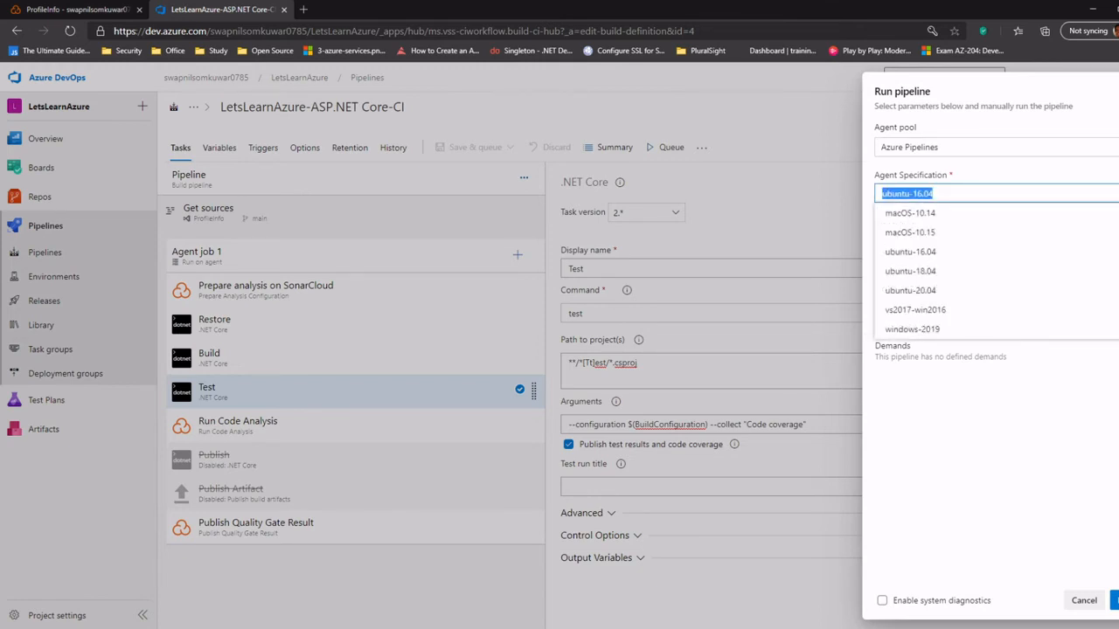
left_click(947, 332)
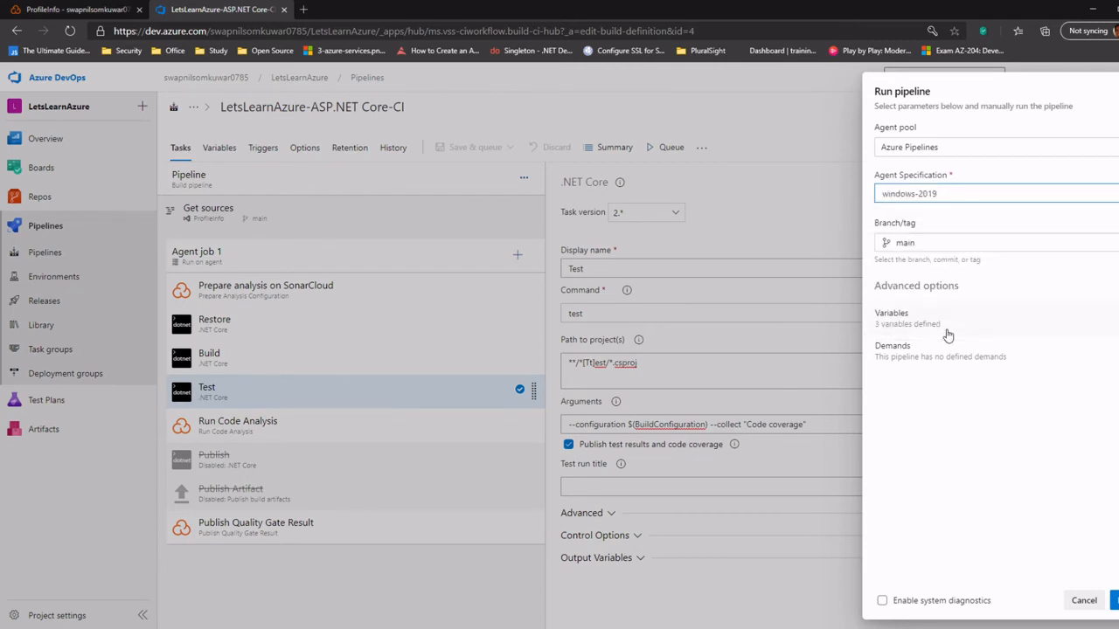
left_click(1114, 600)
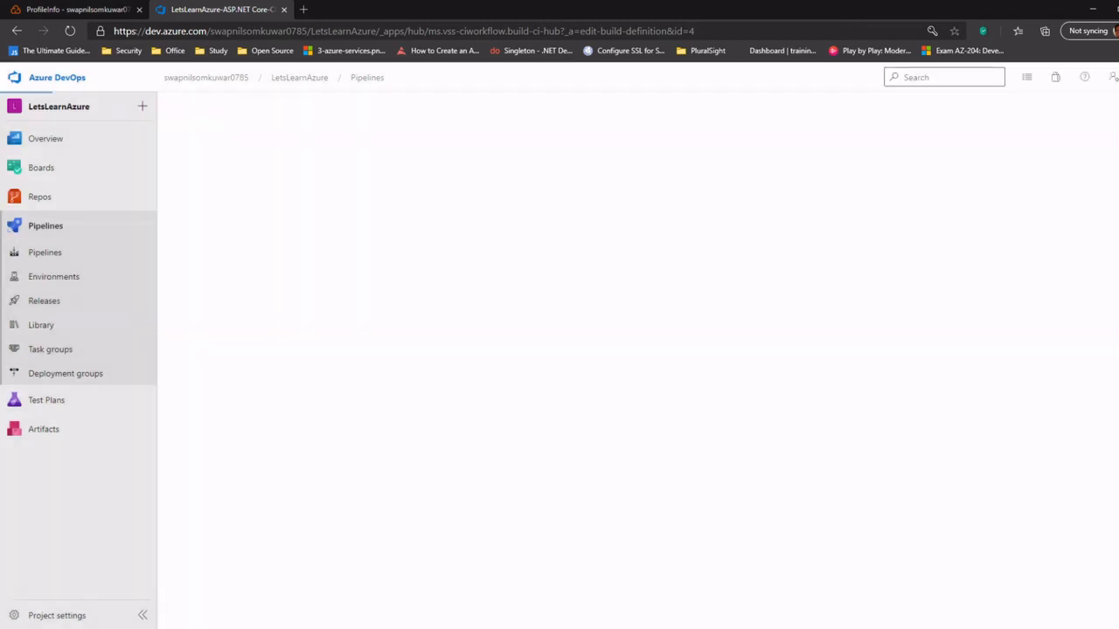
Open Agent job 1 of the new run and read the Test log for the unit test results.
left_click(237, 353)
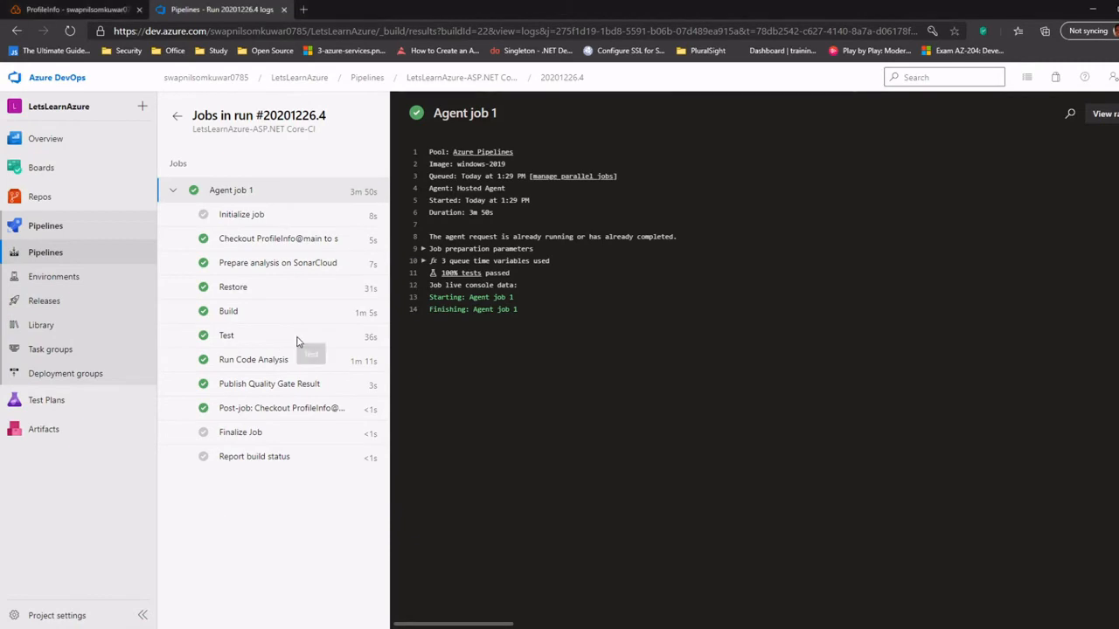
left_click(225, 339)
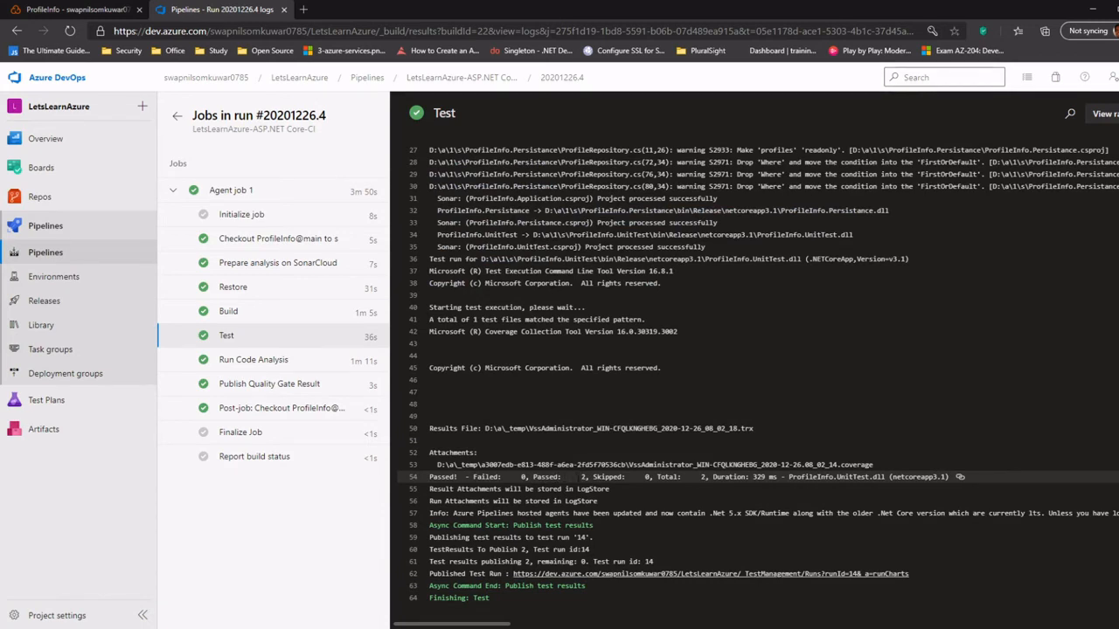
left_click(584, 478)
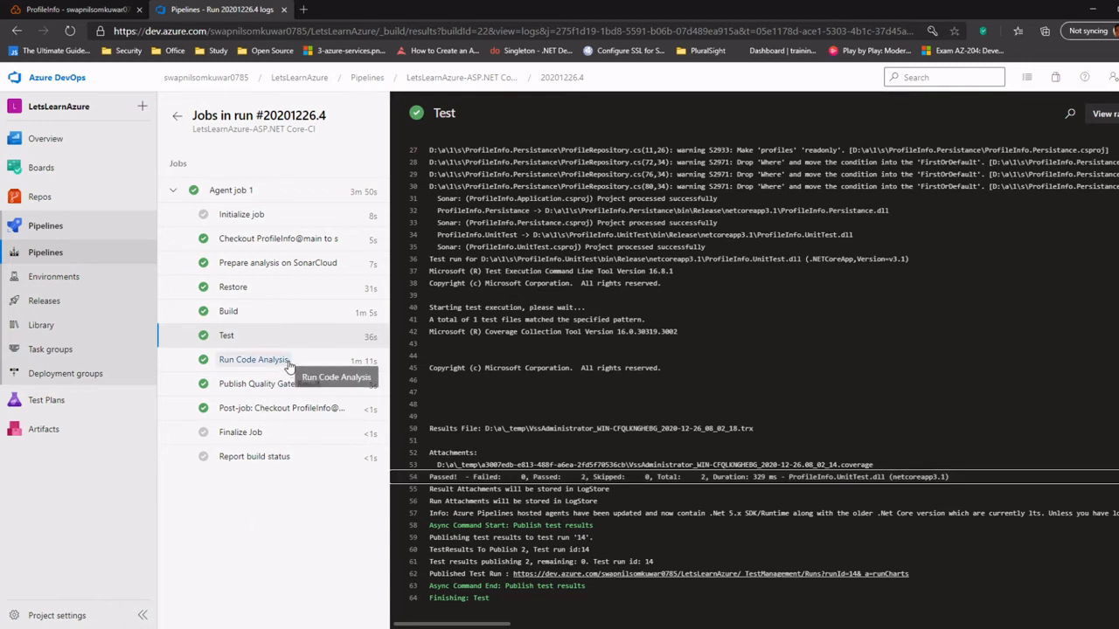
Switch to SonarCloud and examine the ProfileInfo overview's coverage and duplication results, comparing them with the pipeline run in Azure DevOps.
left_click(70, 11)
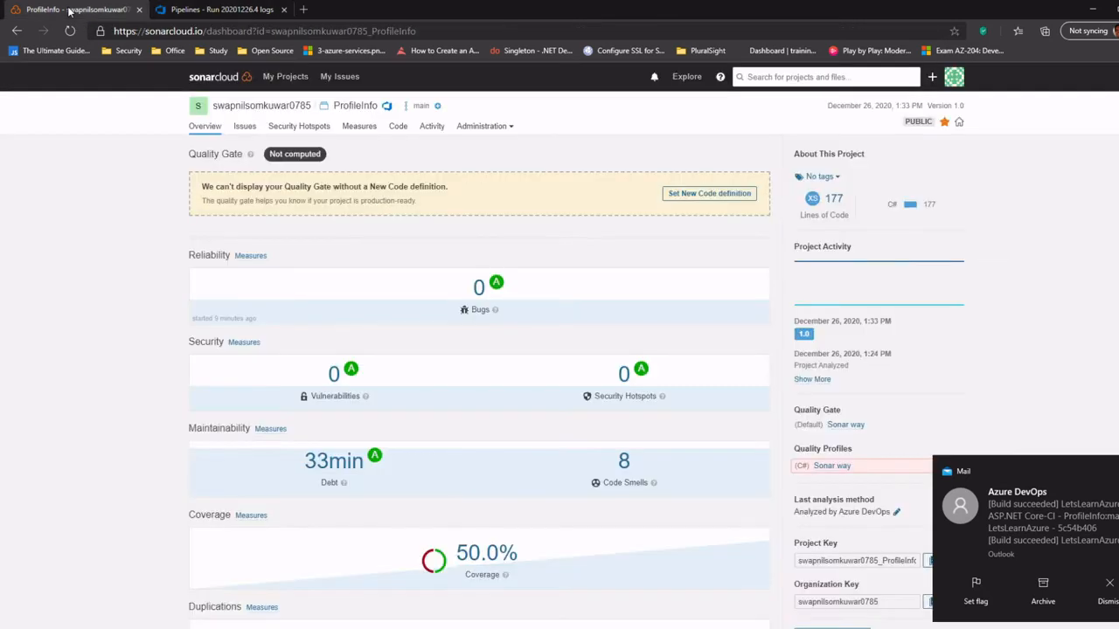
scroll(183, 373, "down", 1)
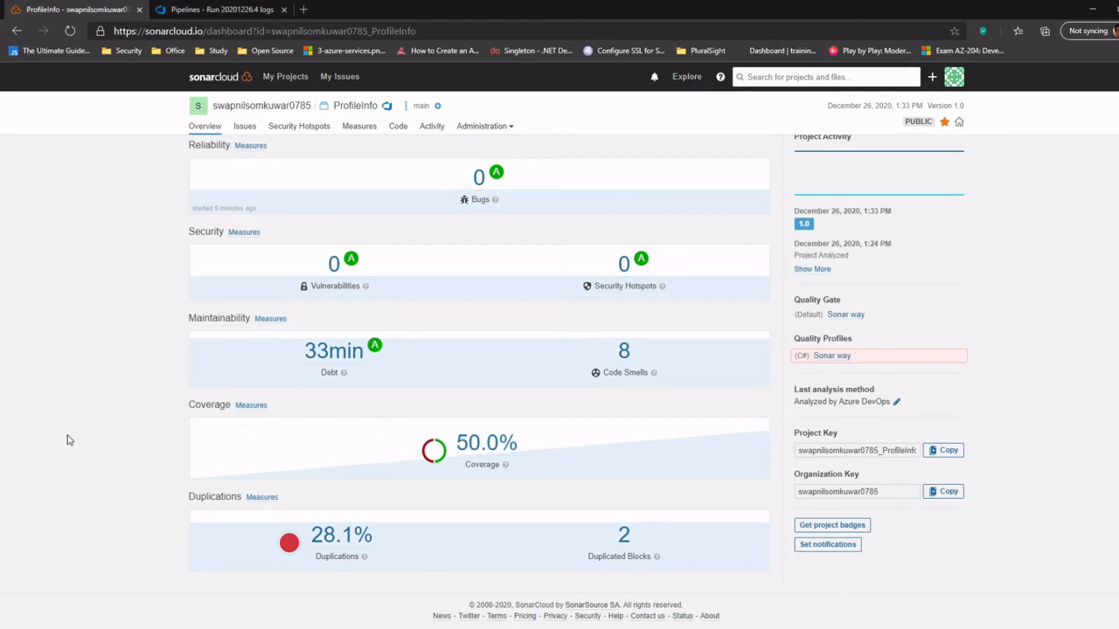
scroll(68, 440, "up", 1)
scroll(69, 440, "down", 1)
scroll(113, 350, "up", 1)
scroll(111, 320, "down", 1)
left_click(224, 13)
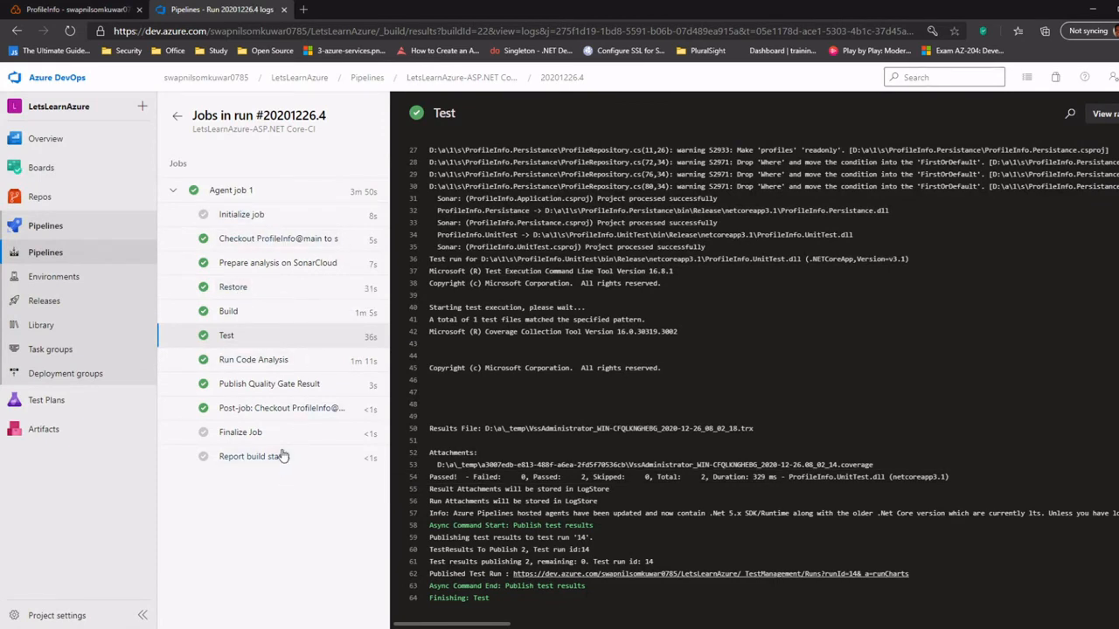
left_click(75, 9)
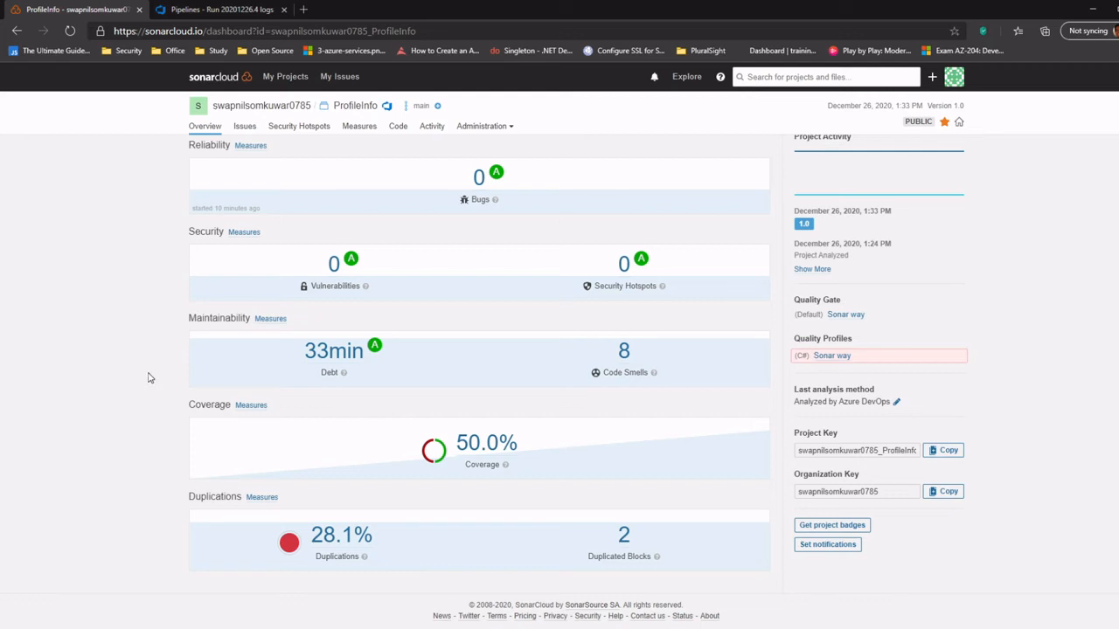
left_click(234, 12)
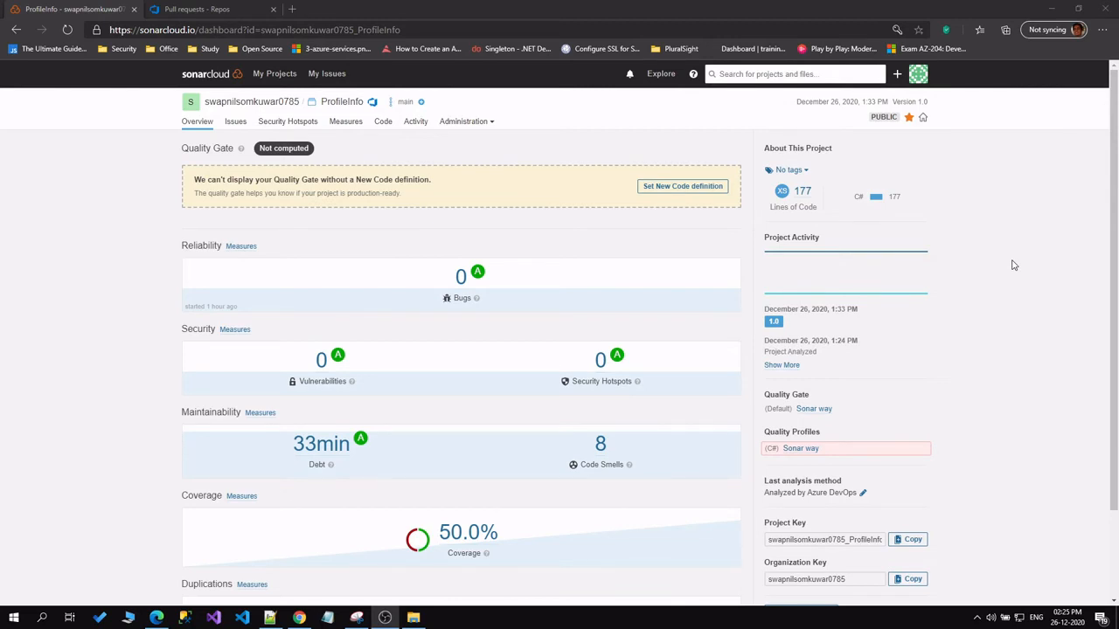
In ProfileInfo's general settings on SonarCloud, set the pull request provider to Azure DevOps Services and save it.
left_click(109, 366)
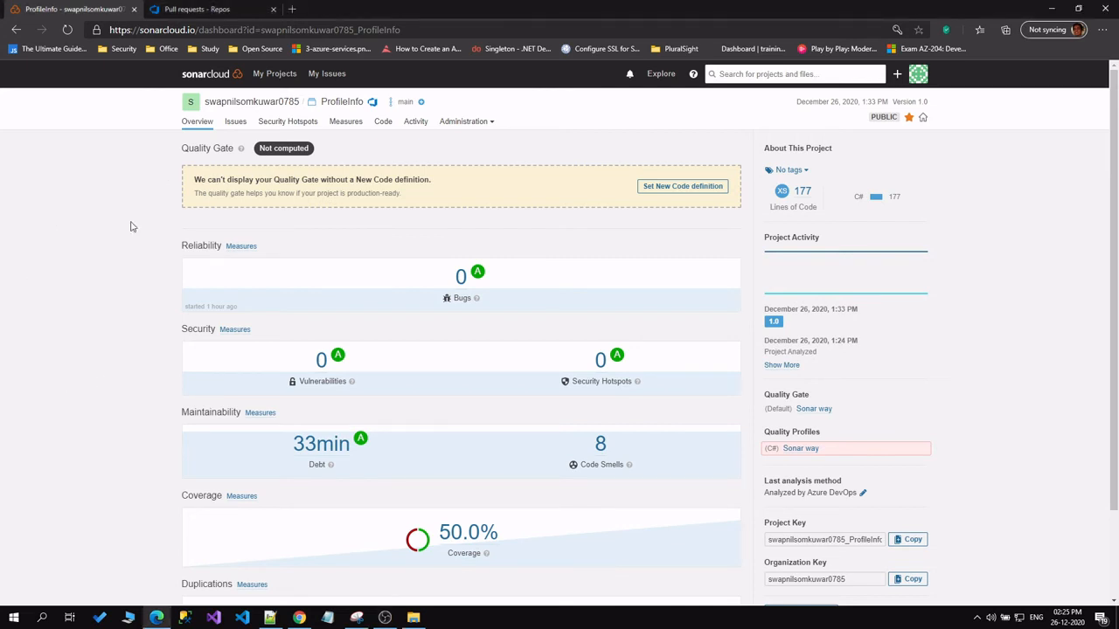
left_click(475, 123)
left_click(474, 149)
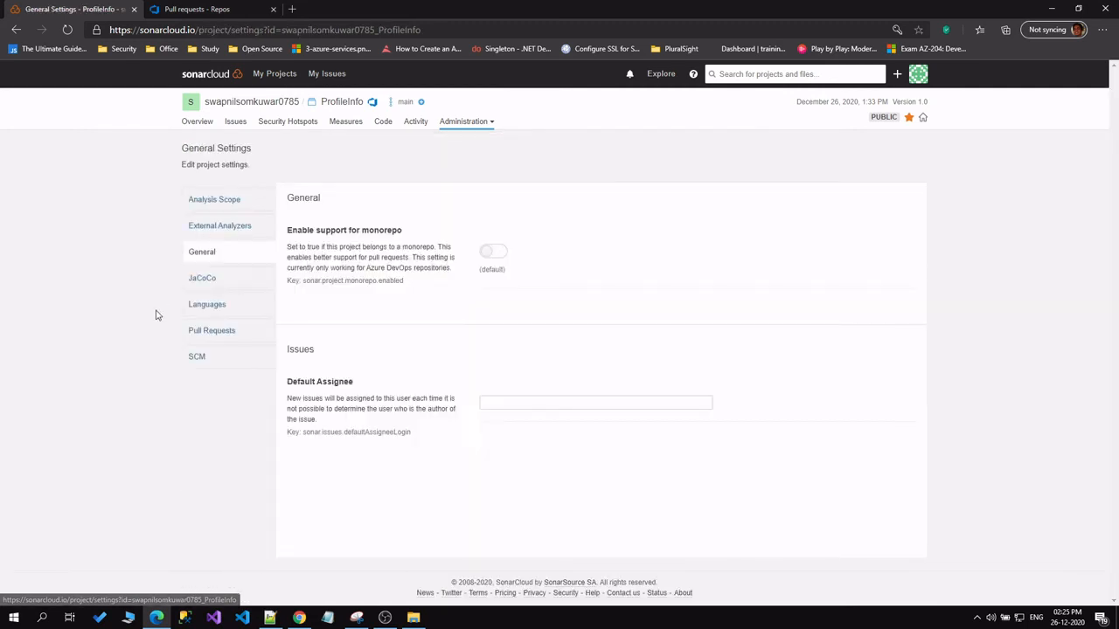
left_click(213, 334)
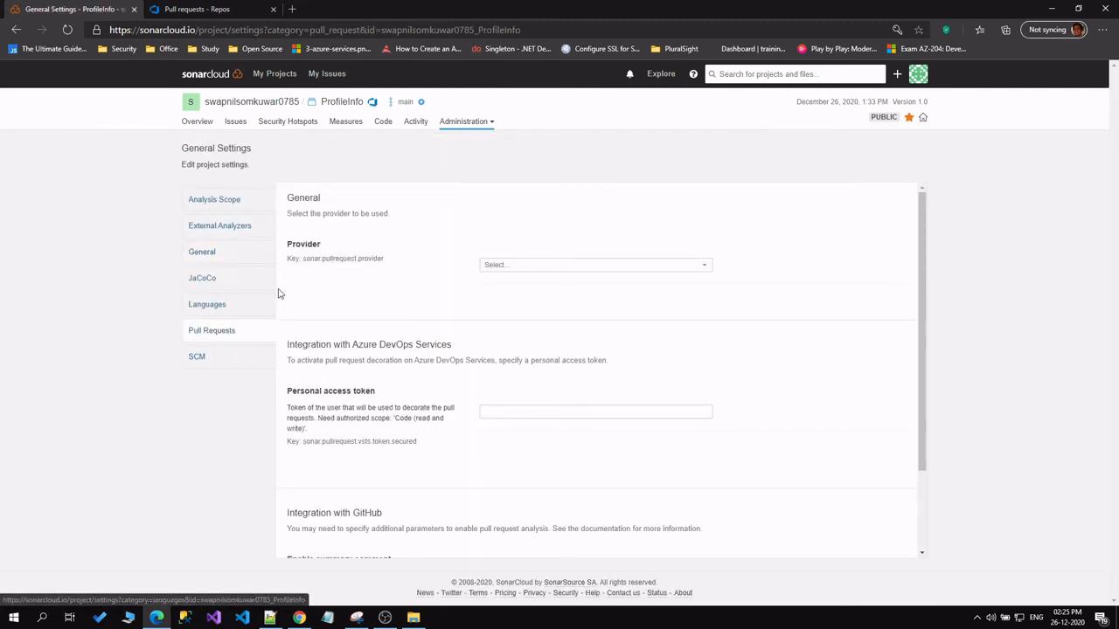
left_click(507, 265)
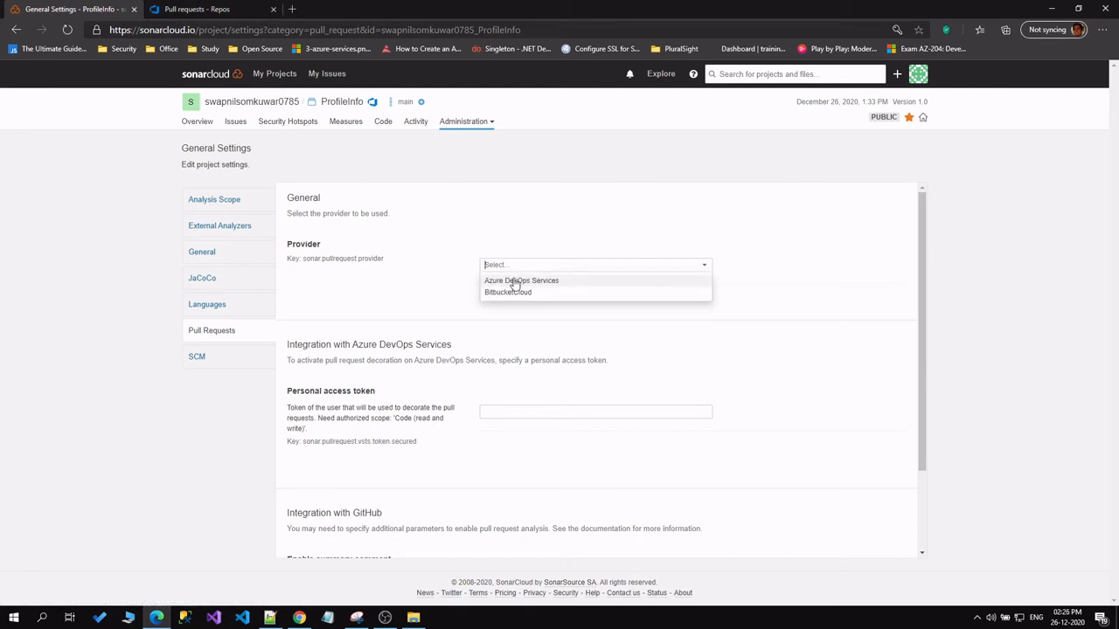
left_click(514, 281)
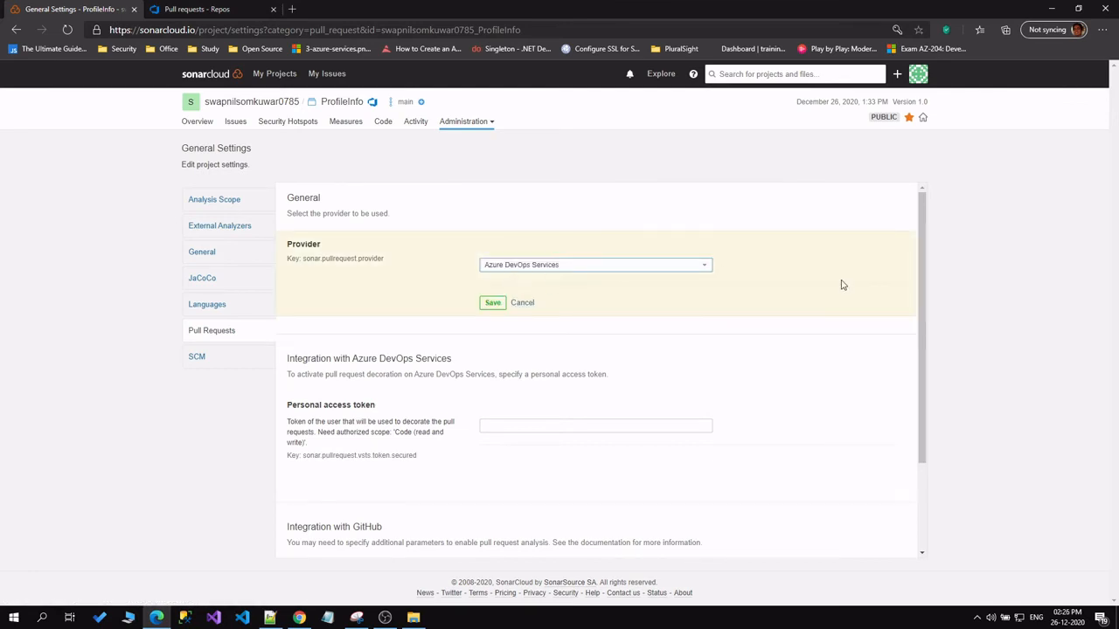
left_click(492, 302)
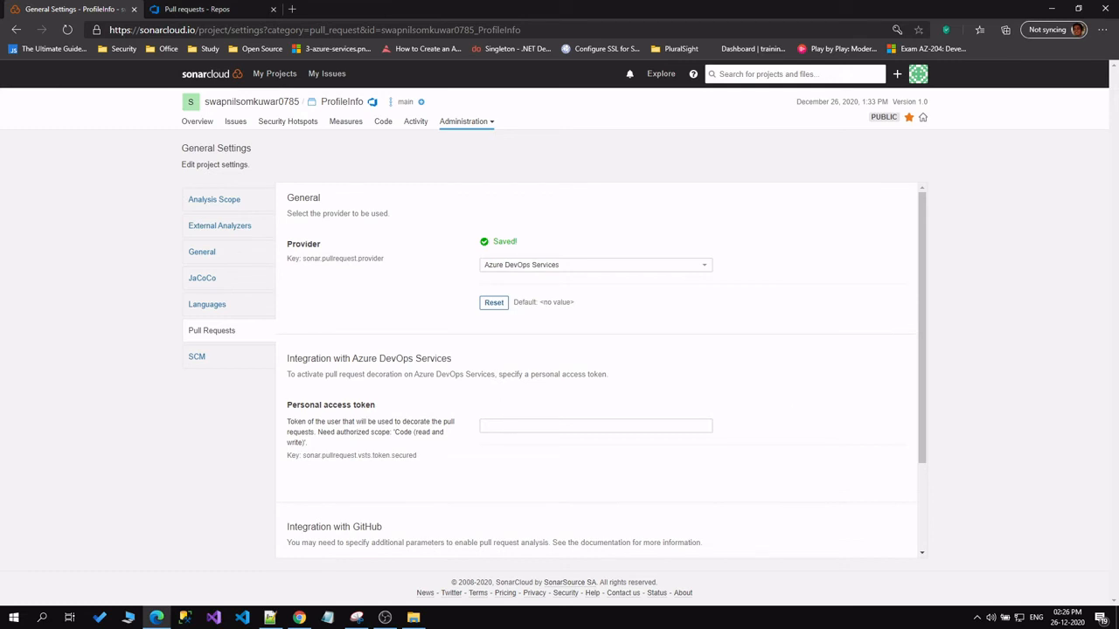
Paste the personal access token for the Azure DevOps Services integration in SonarCloud and save it.
key("alt+Tab")
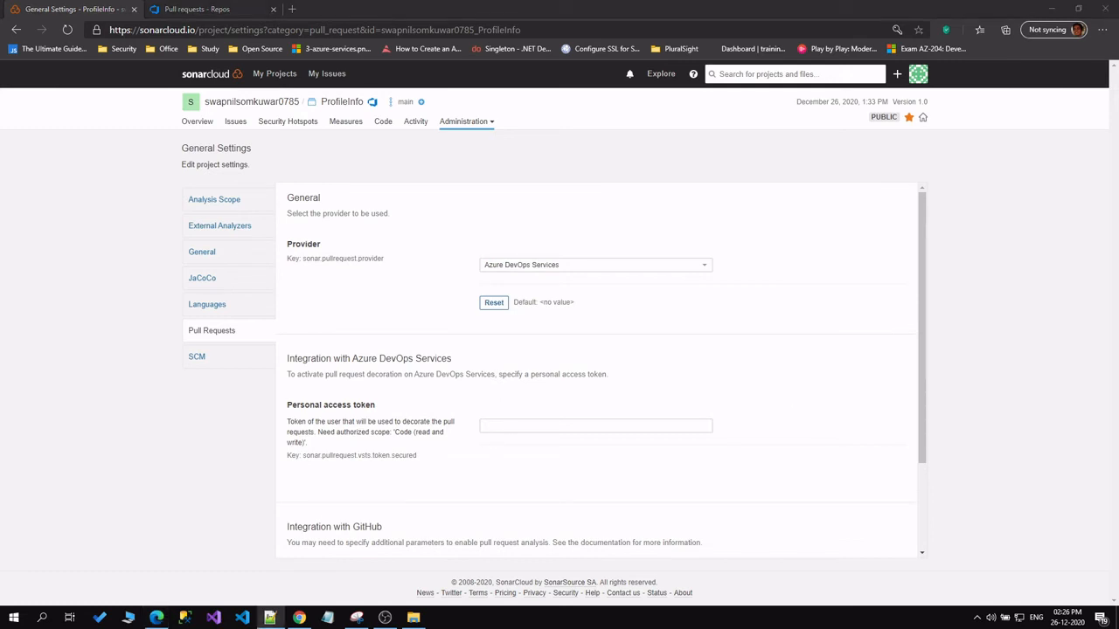
left_click(514, 425)
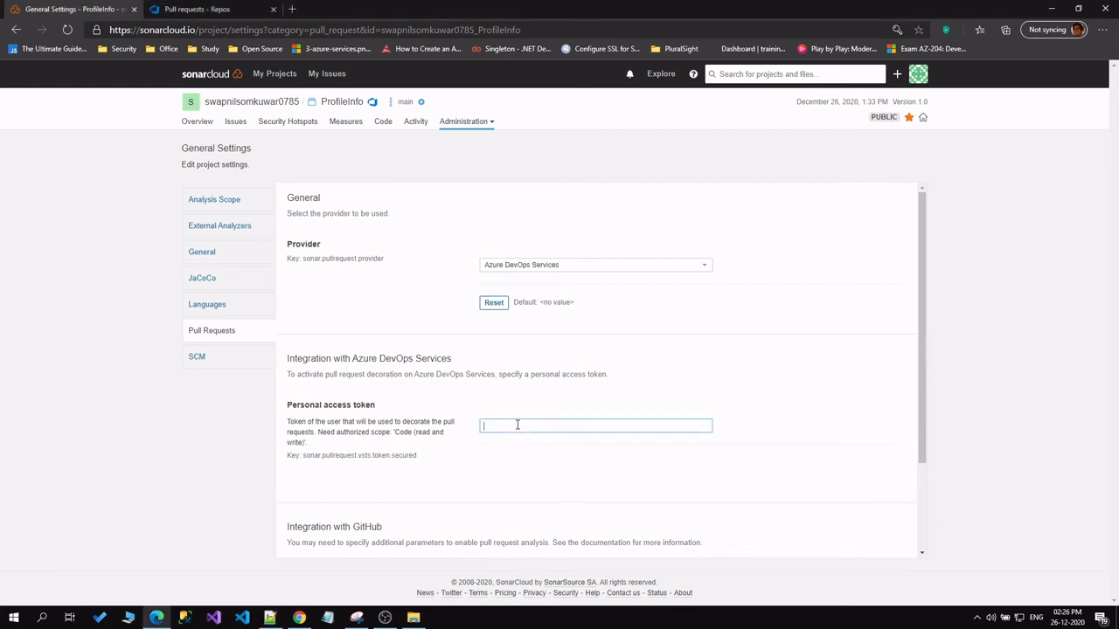
key("ctrl+v")
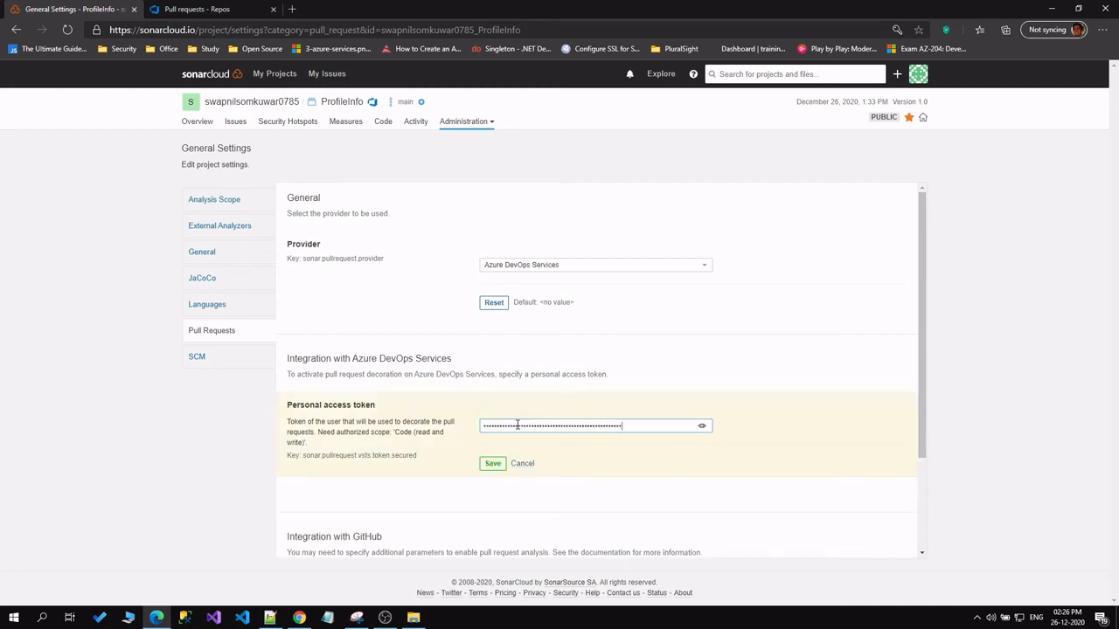
left_click(492, 463)
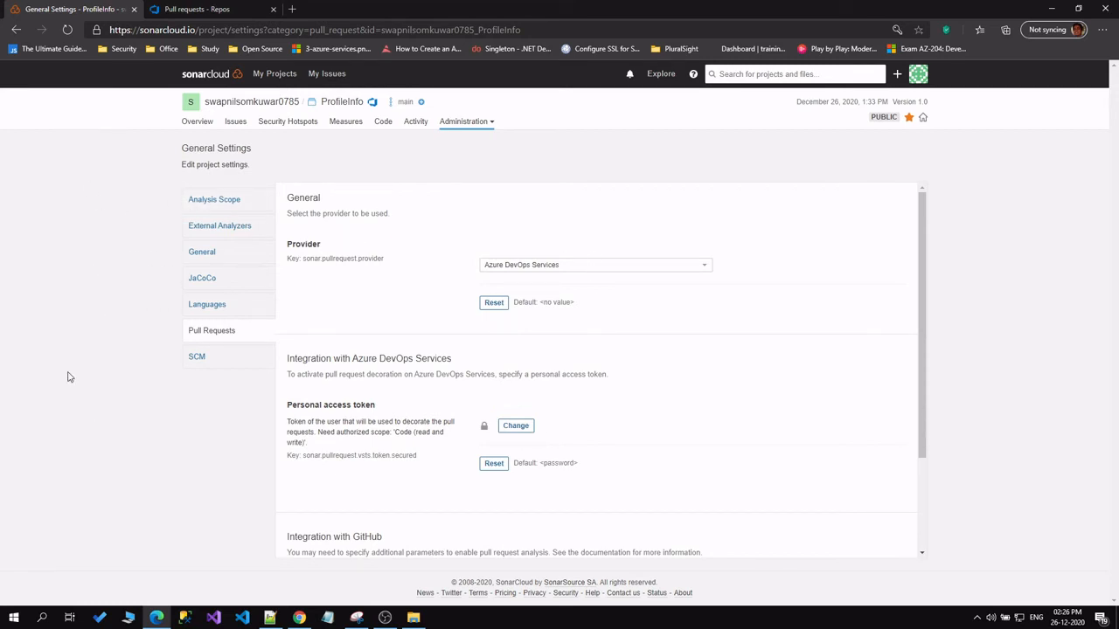
Switch to Azure DevOps and open the branch policies of the ProfileInfo repository's main branch.
left_click(226, 9)
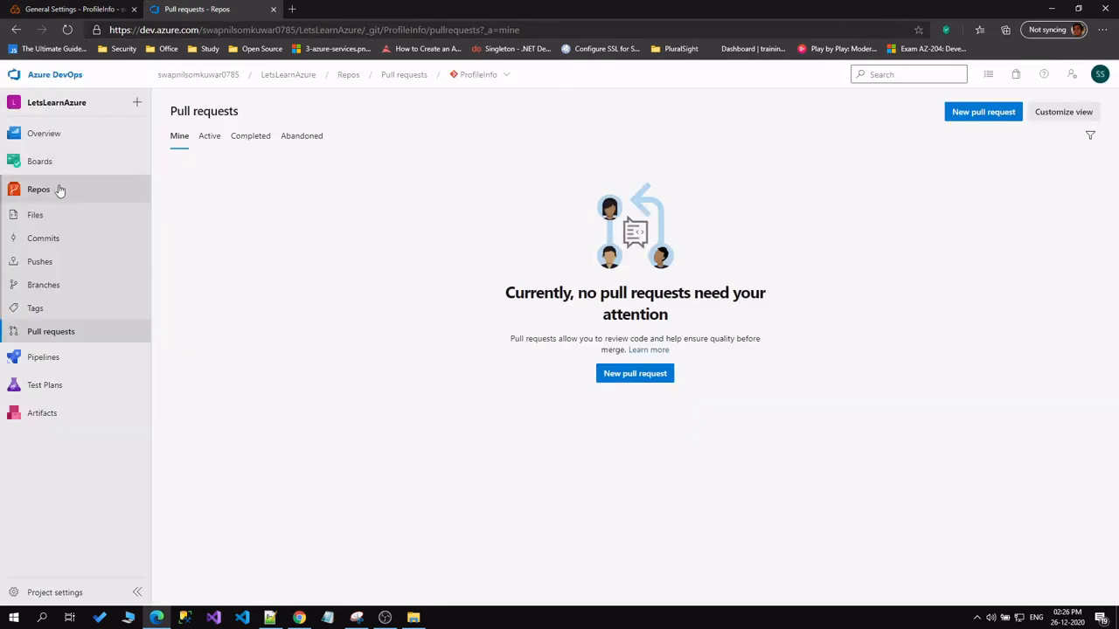
left_click(37, 285)
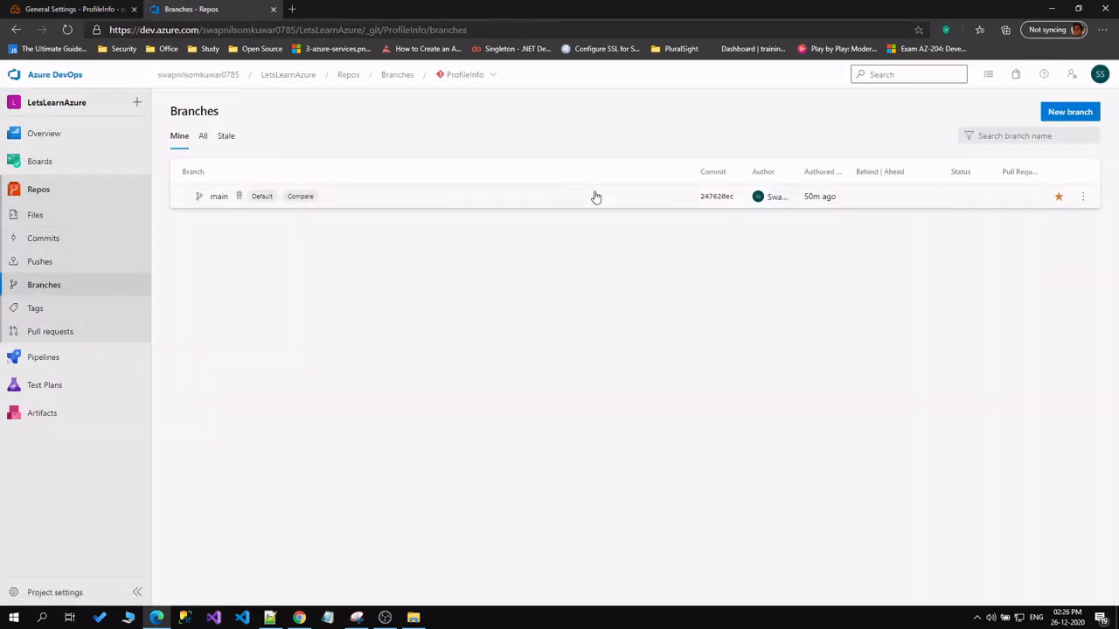
left_click(1084, 197)
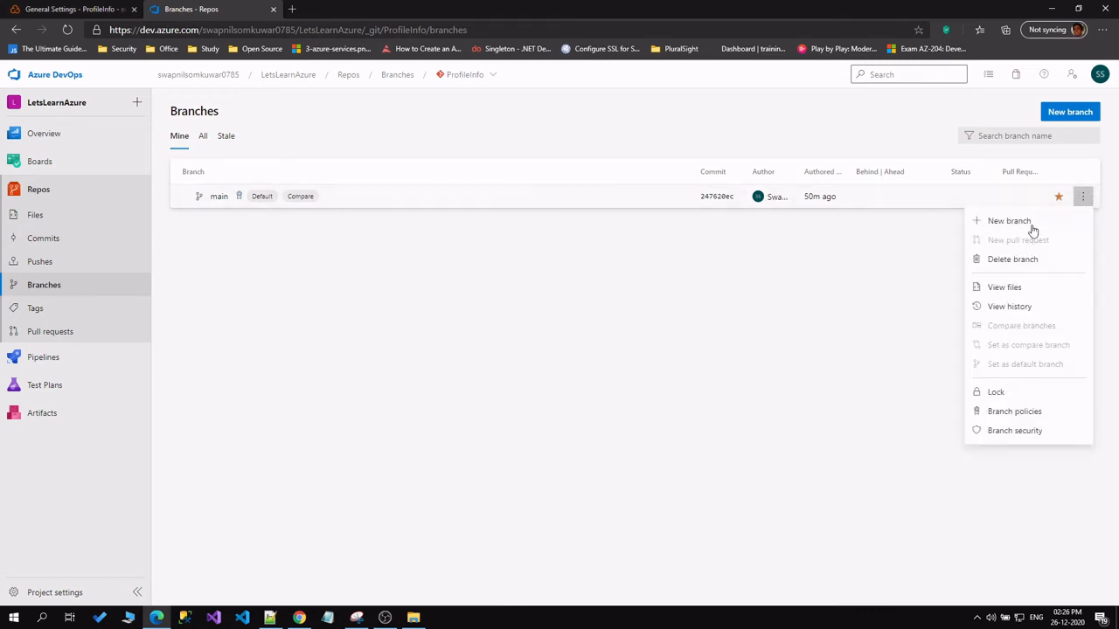
left_click(1010, 412)
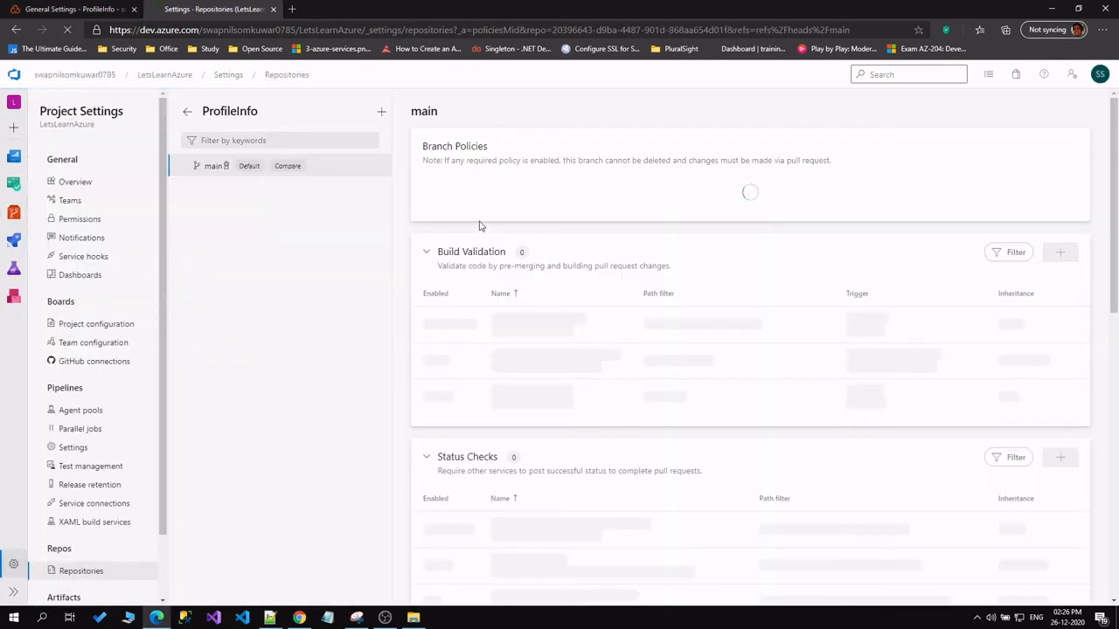
scroll(815, 296, "down", 5)
scroll(869, 335, "up", 5)
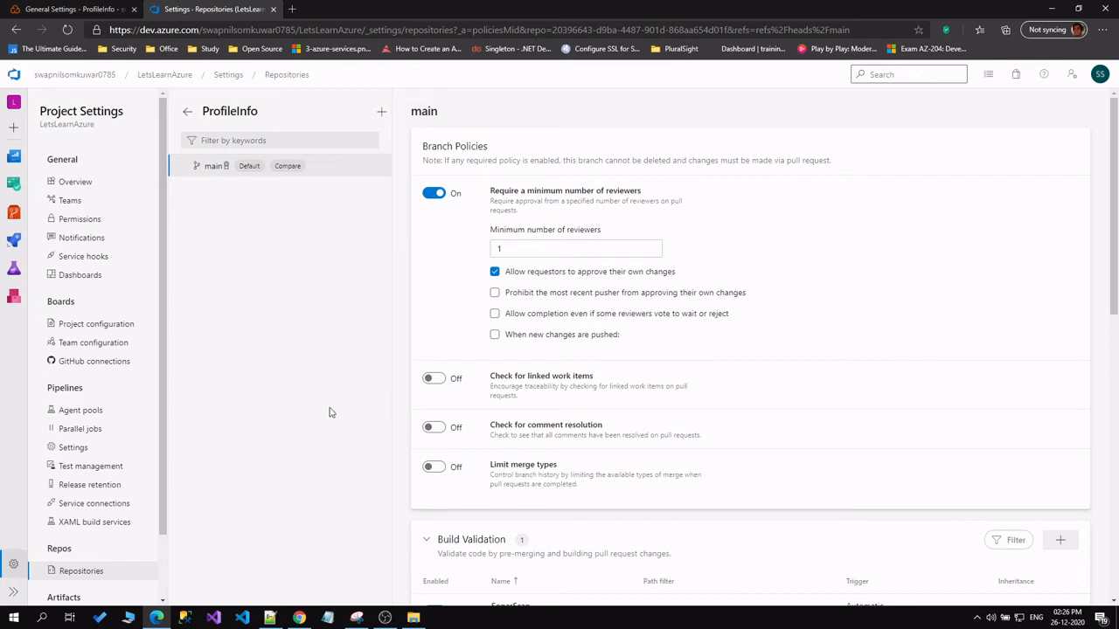
Delete the existing SonarScan build validation and SonarCloud/quality gate status check from the main branch policies.
scroll(823, 382, "down", 4)
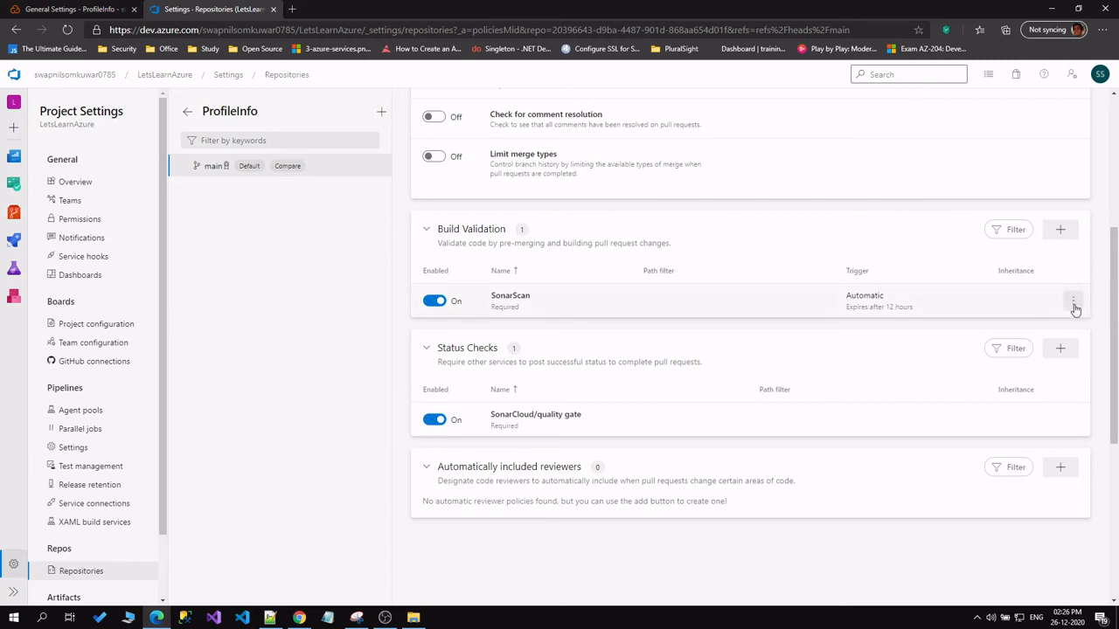
left_click(1072, 301)
left_click(991, 344)
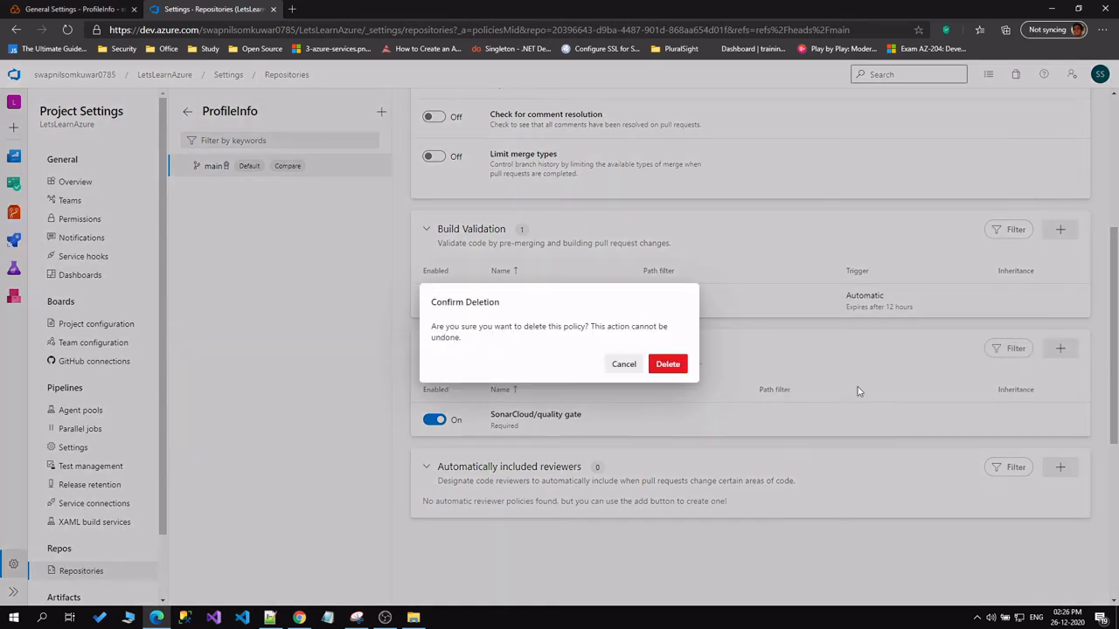
left_click(669, 364)
left_click(1070, 384)
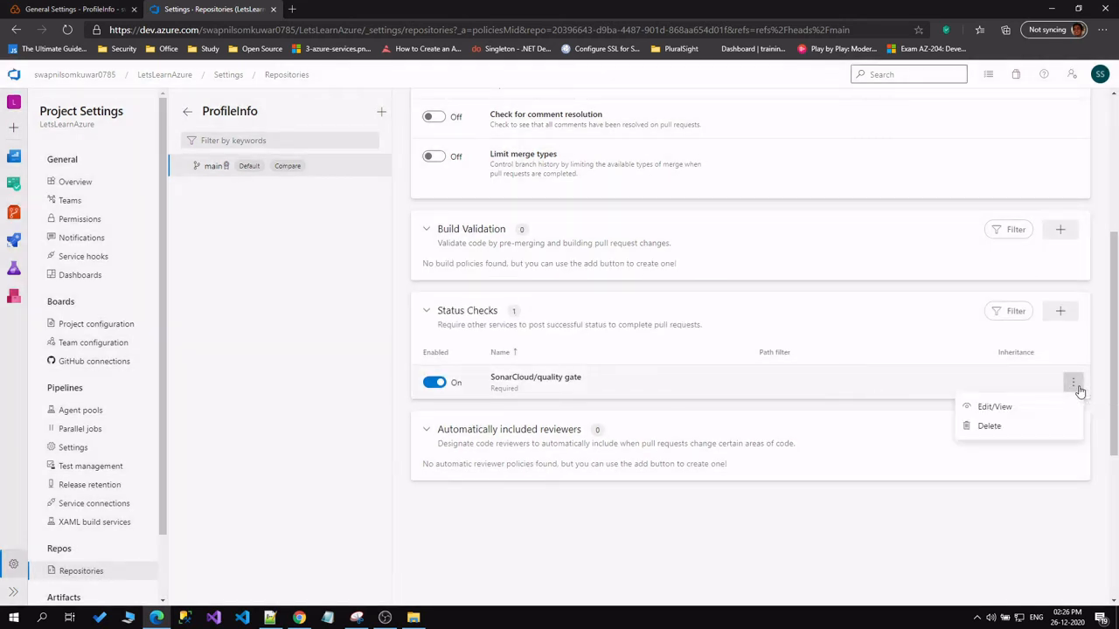
left_click(1018, 426)
left_click(670, 365)
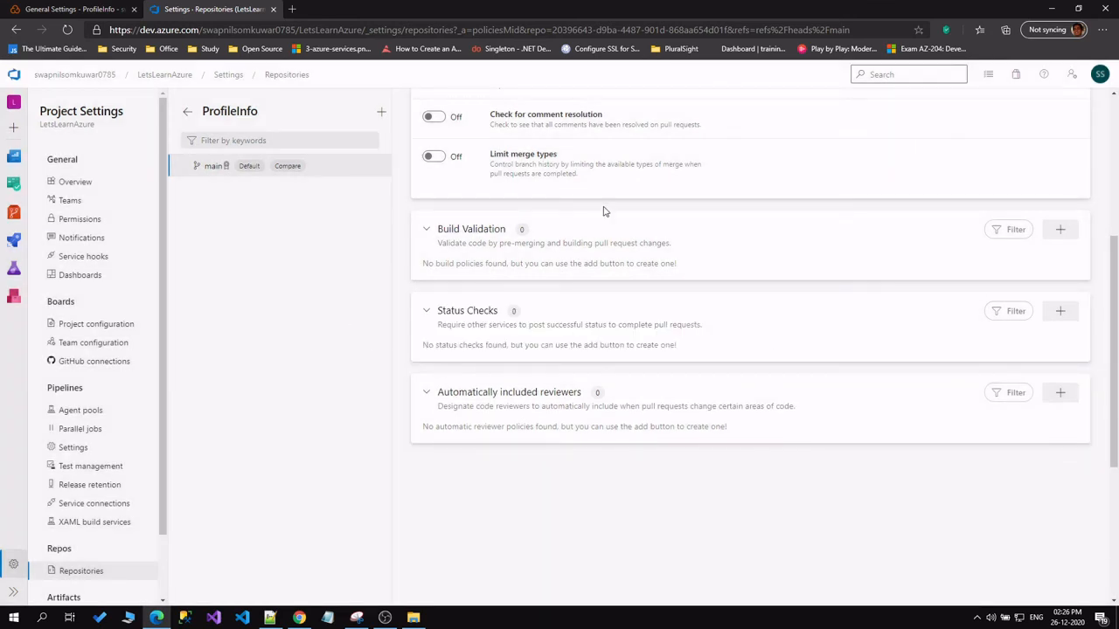
Add a required build validation policy for LetsLearnAzure-ASP.NET Core-CI with automatic trigger and 12-hour expiration.
left_click(1059, 232)
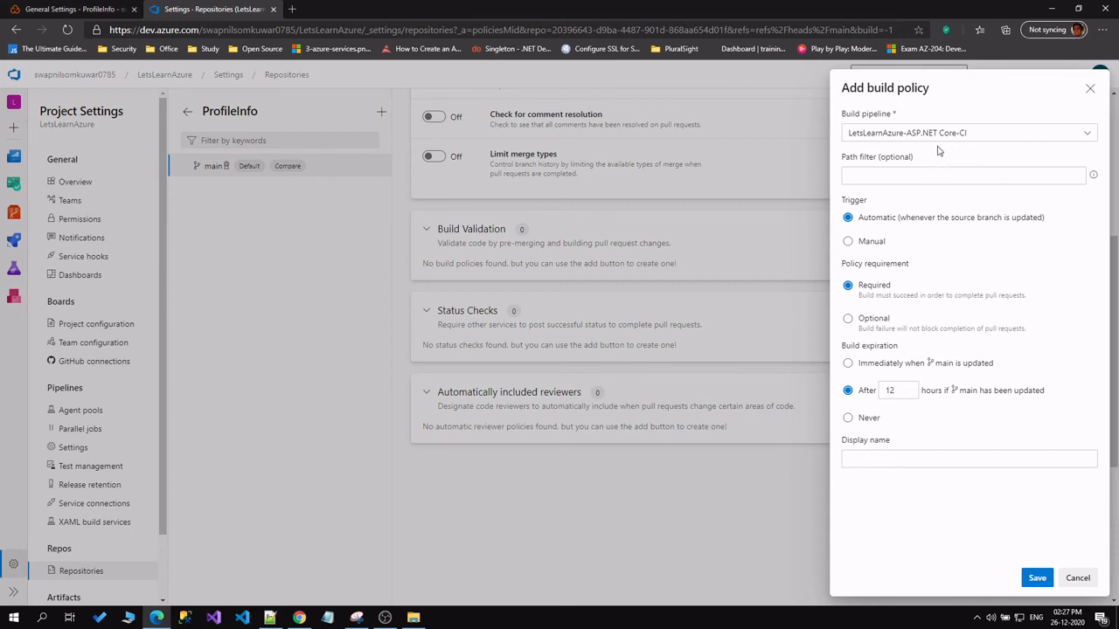
left_click(987, 138)
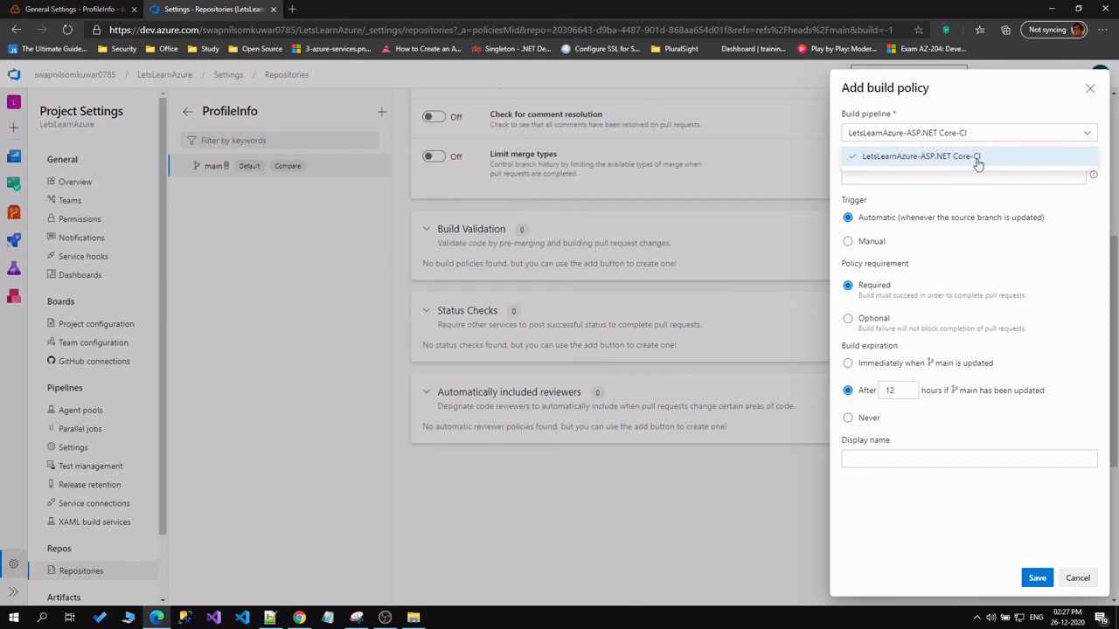
left_click(977, 161)
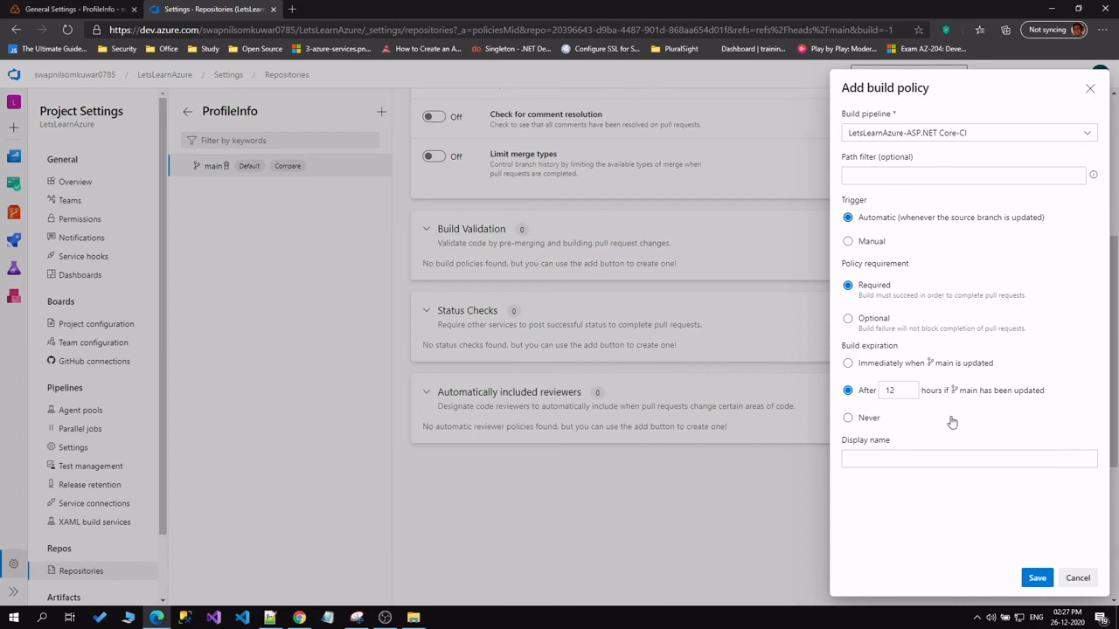
left_click(1035, 578)
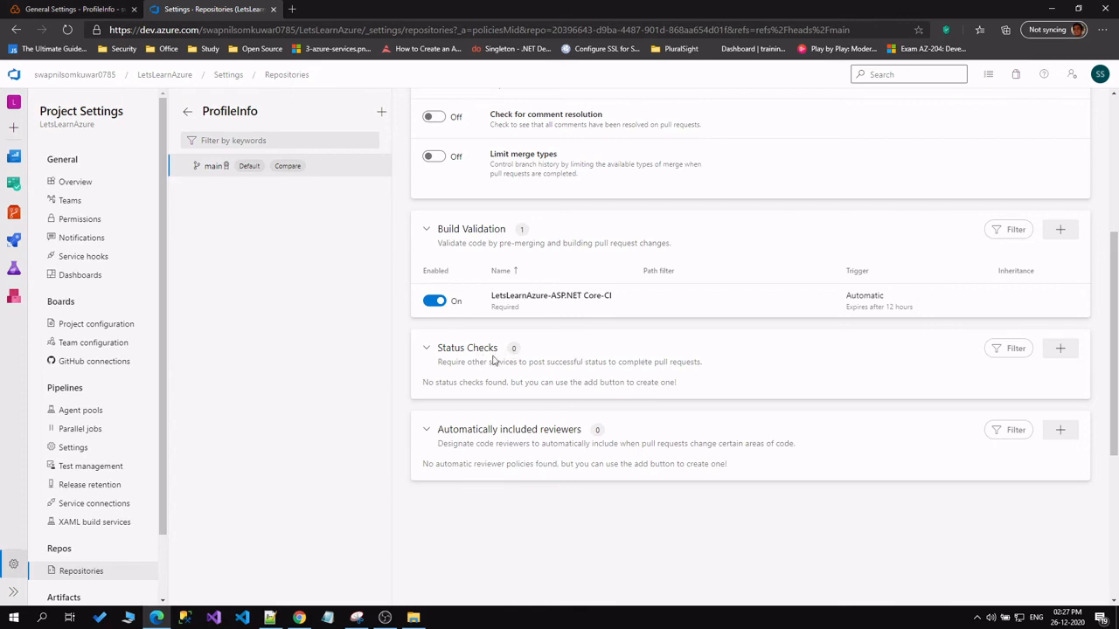
Add a required status check policy for SonarCloud/quality gate on main and review the branch policies.
left_click(1060, 349)
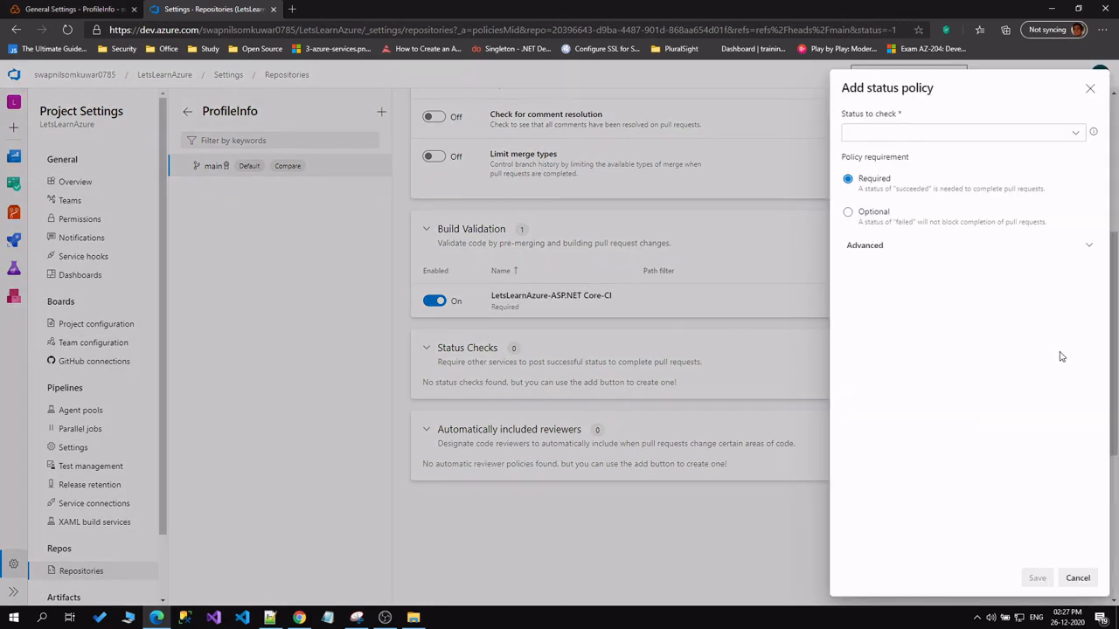
left_click(1077, 136)
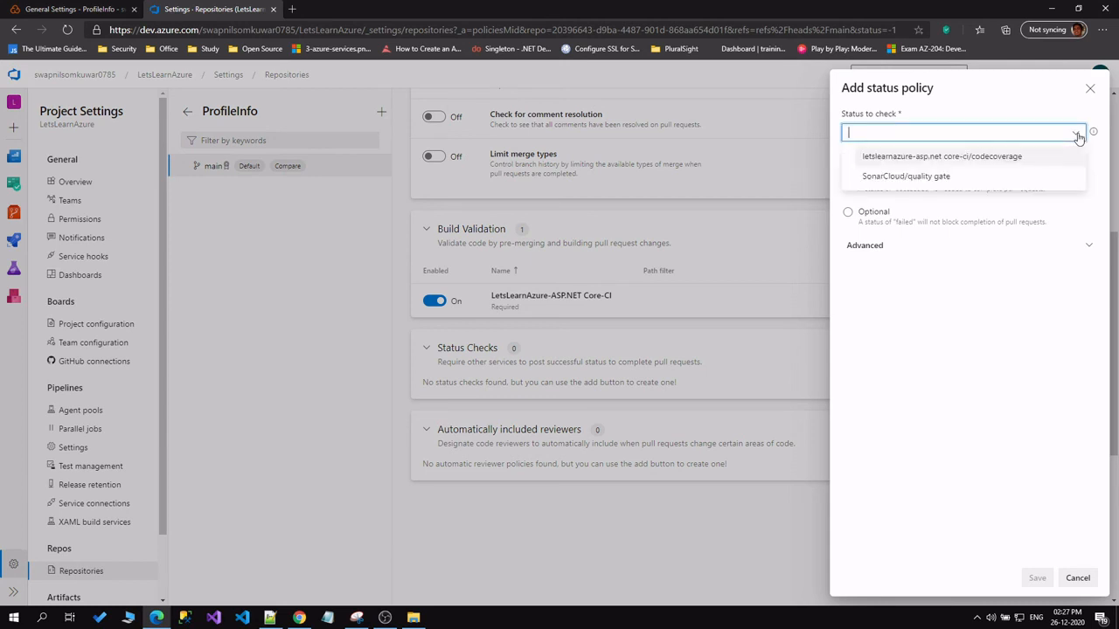
left_click(918, 179)
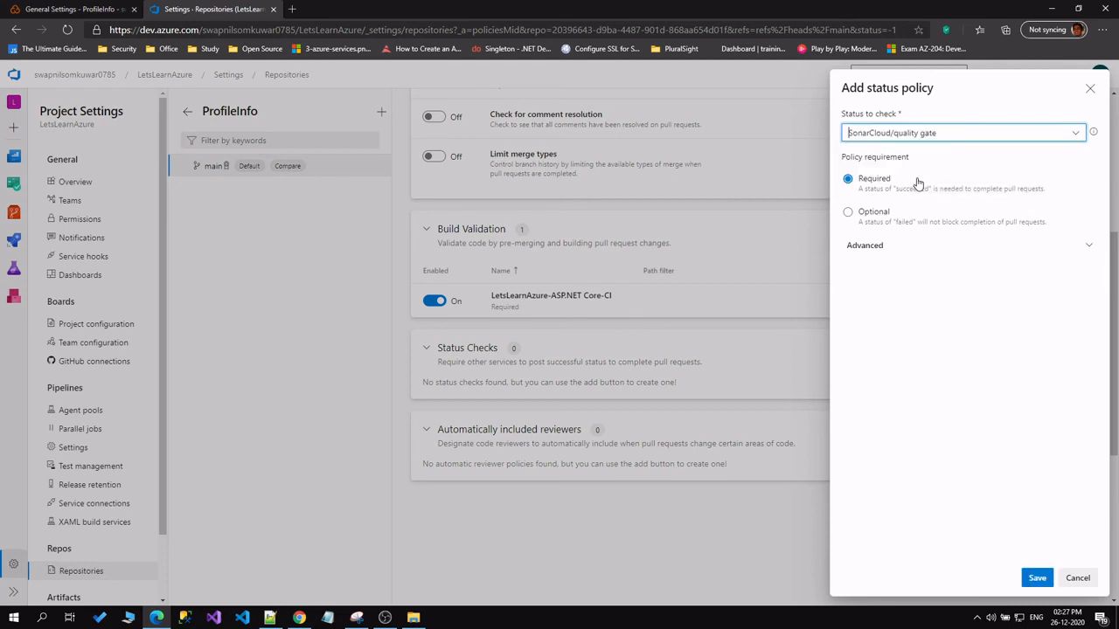
left_click(1036, 579)
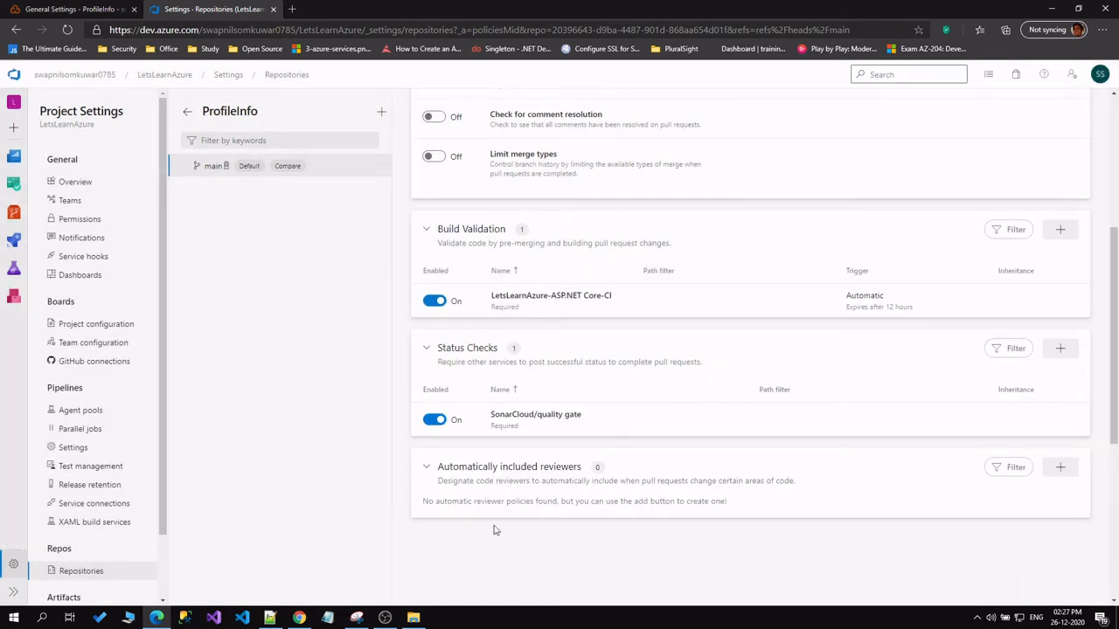
scroll(540, 345, "up", 3)
scroll(632, 375, "down", 4)
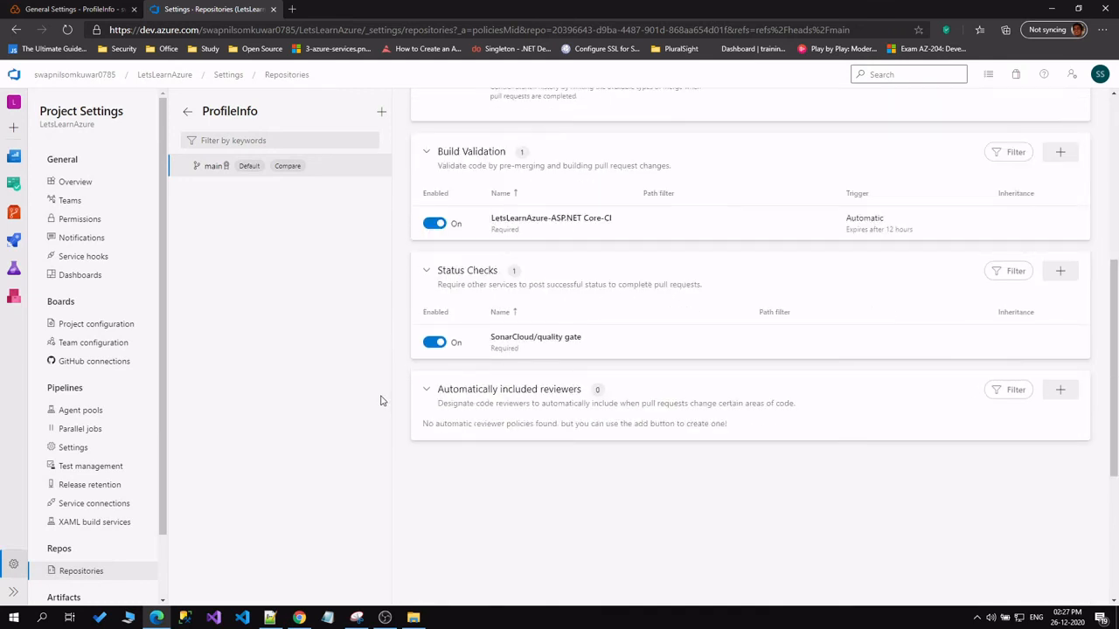
scroll(716, 345, "up", 5)
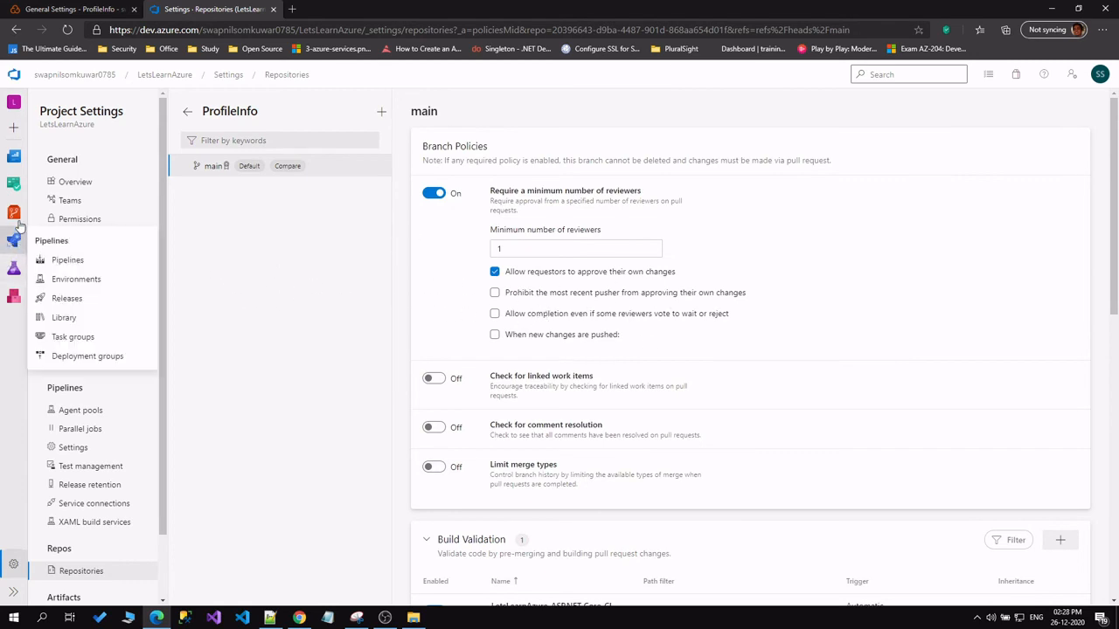
Create a new branch named Updates based on main in the ProfileInfo repository.
mouse_move(15, 219)
scroll(15, 220, "down", 4)
left_click(70, 289)
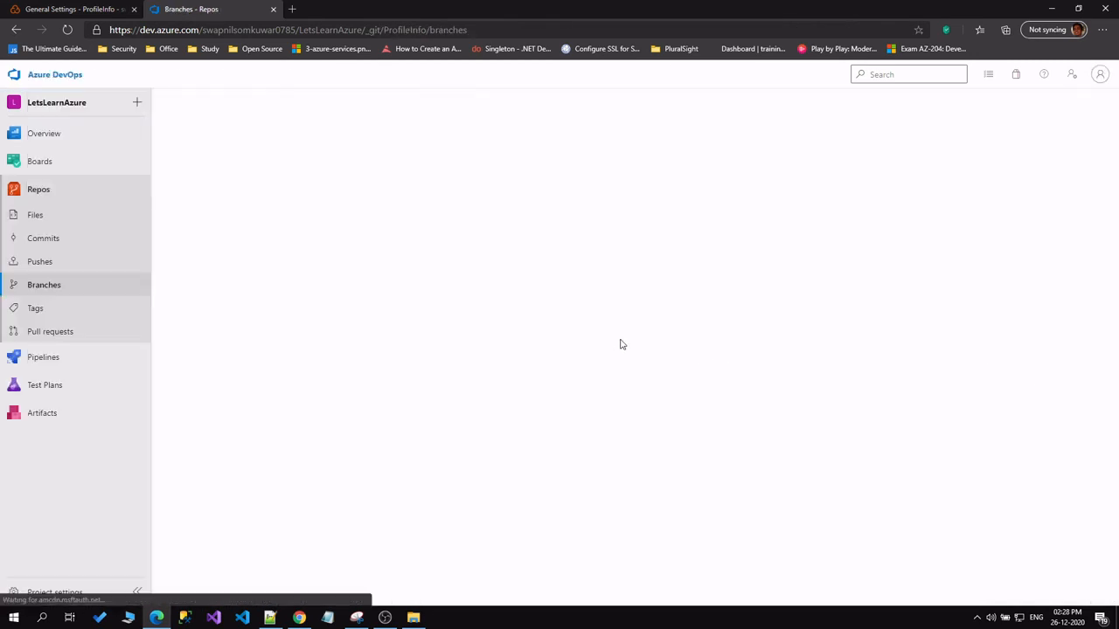
left_click(1082, 196)
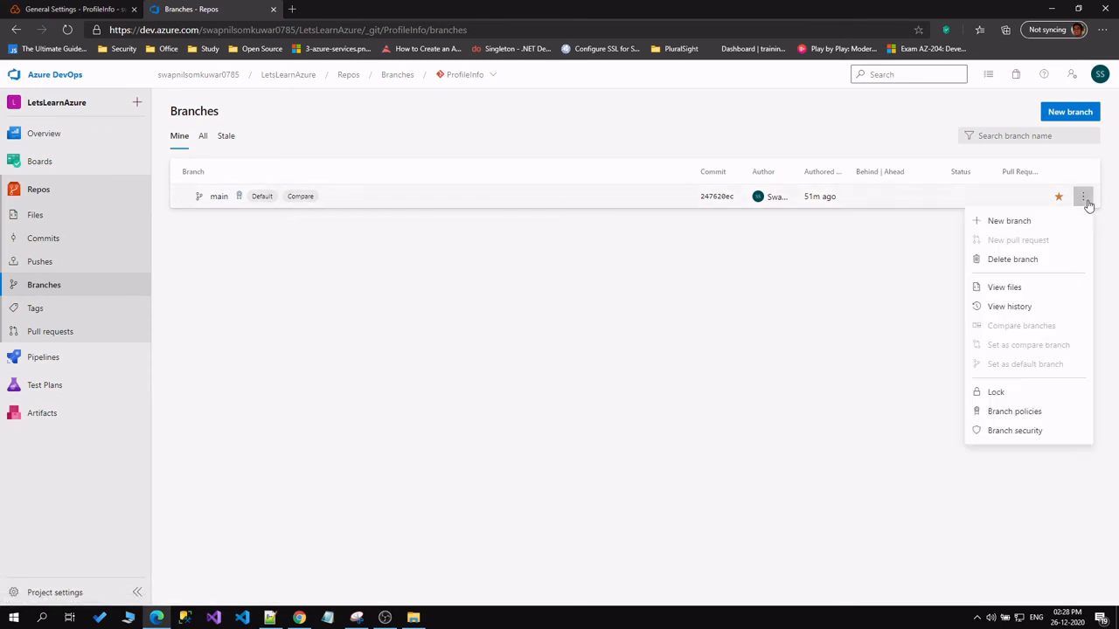
left_click(1014, 222)
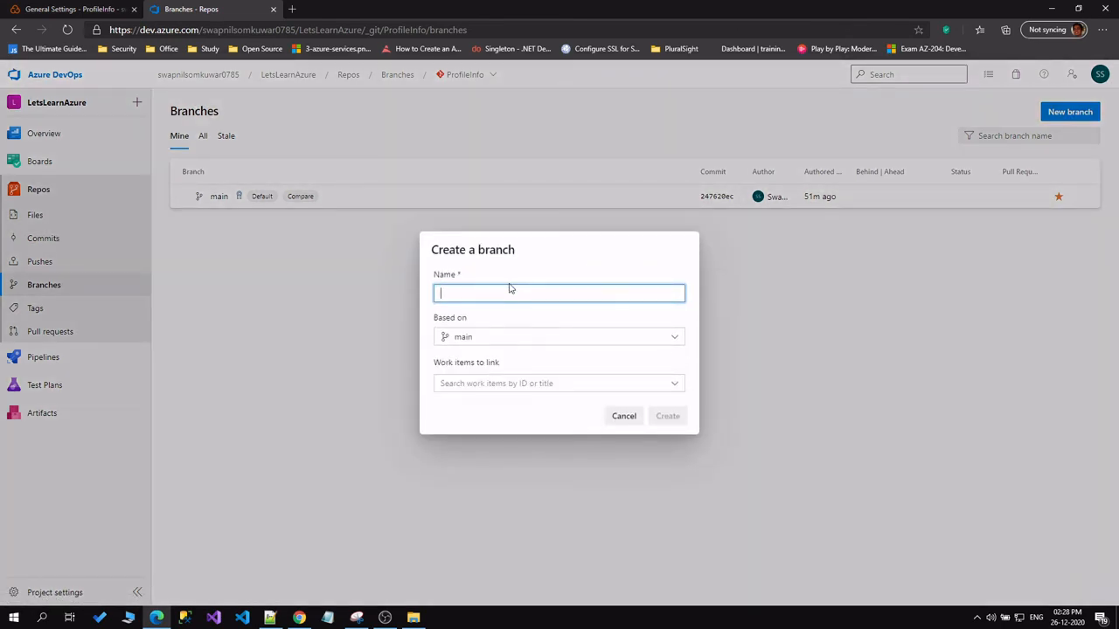
type("Updates")
left_click(666, 416)
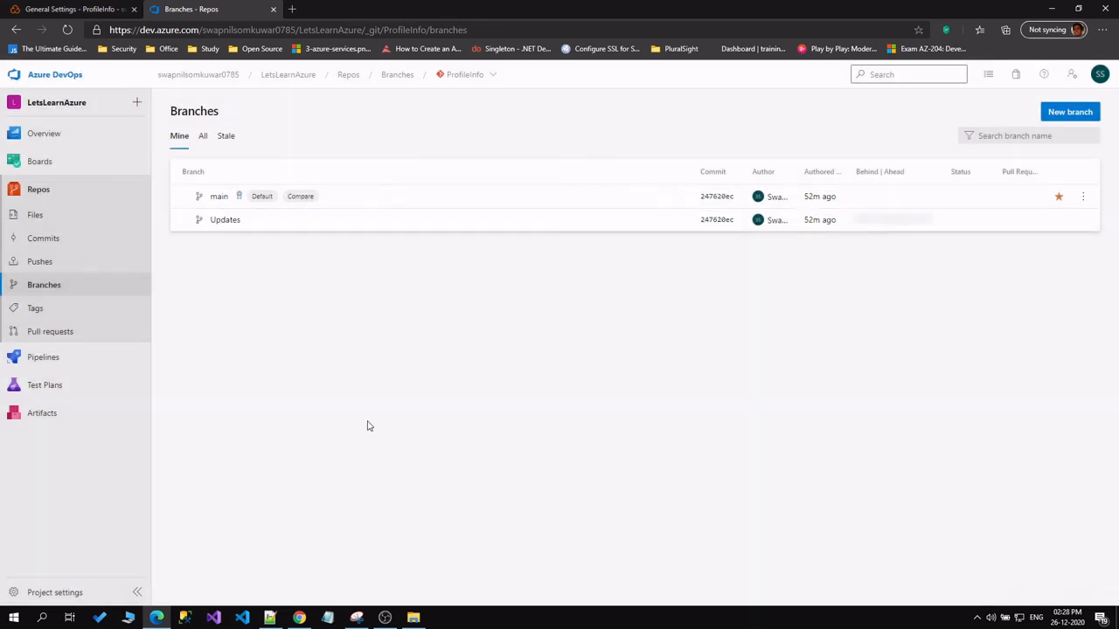
Open ProfileRepository.cs from the ProfileInfo.Persistance folder on the Updates branch for editing.
left_click(221, 220)
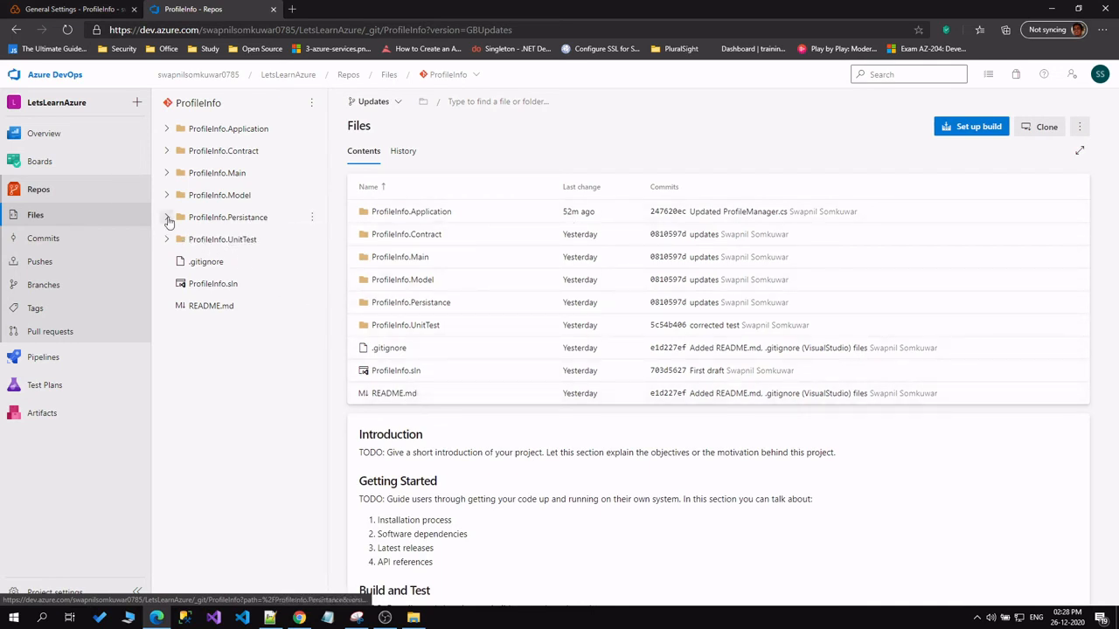
left_click(167, 218)
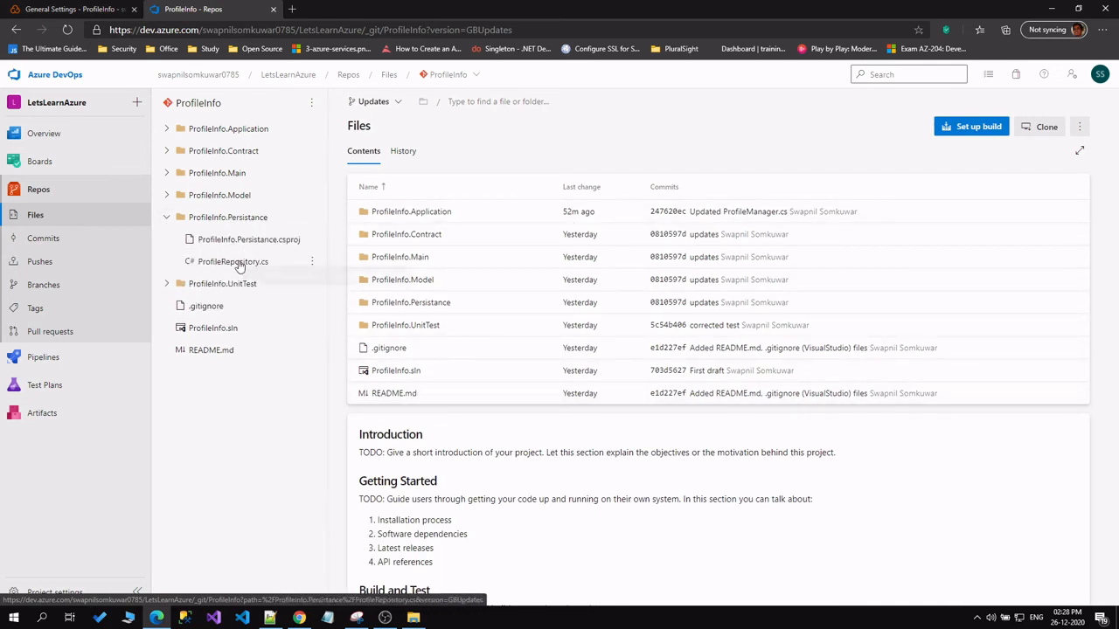
left_click(233, 262)
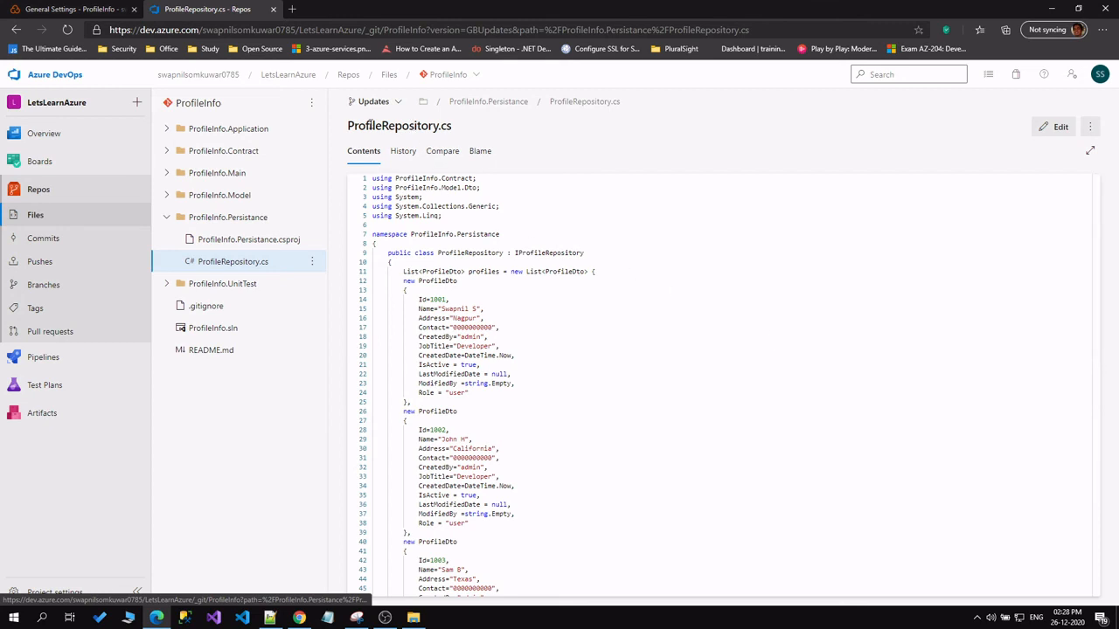
scroll(571, 379, "down", 3)
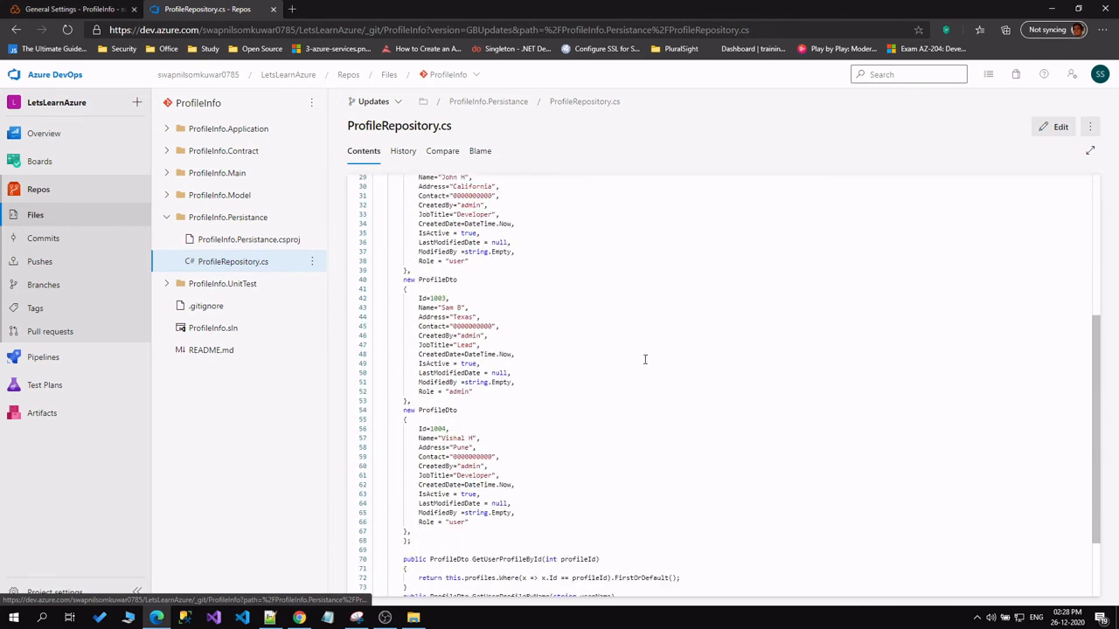
left_click(1059, 131)
Add an empty public void Test() method above GetUserProfileById in ProfileRepository.cs.
scroll(494, 437, "down", 2)
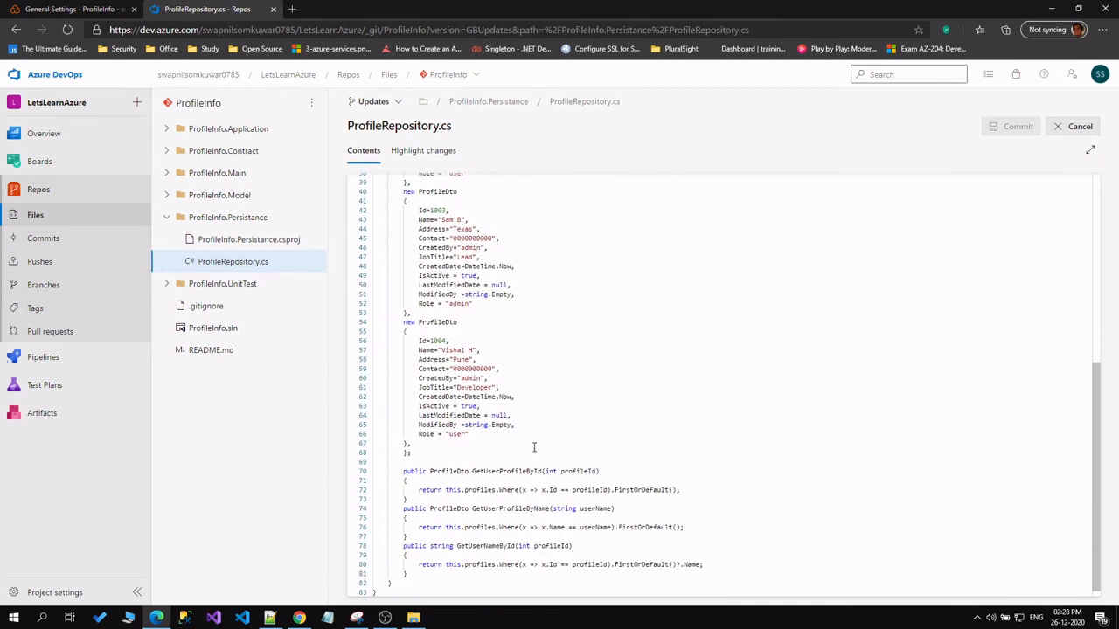
left_click(416, 456)
key("Return")
key("Return")
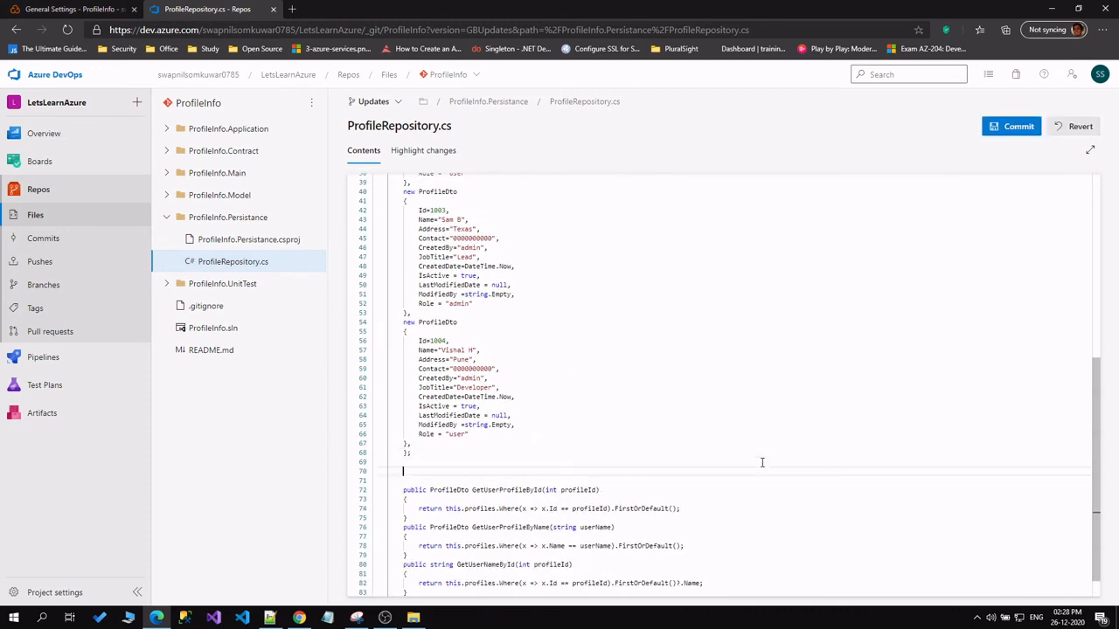
type("public void Test()")
key("Return")
type("{")
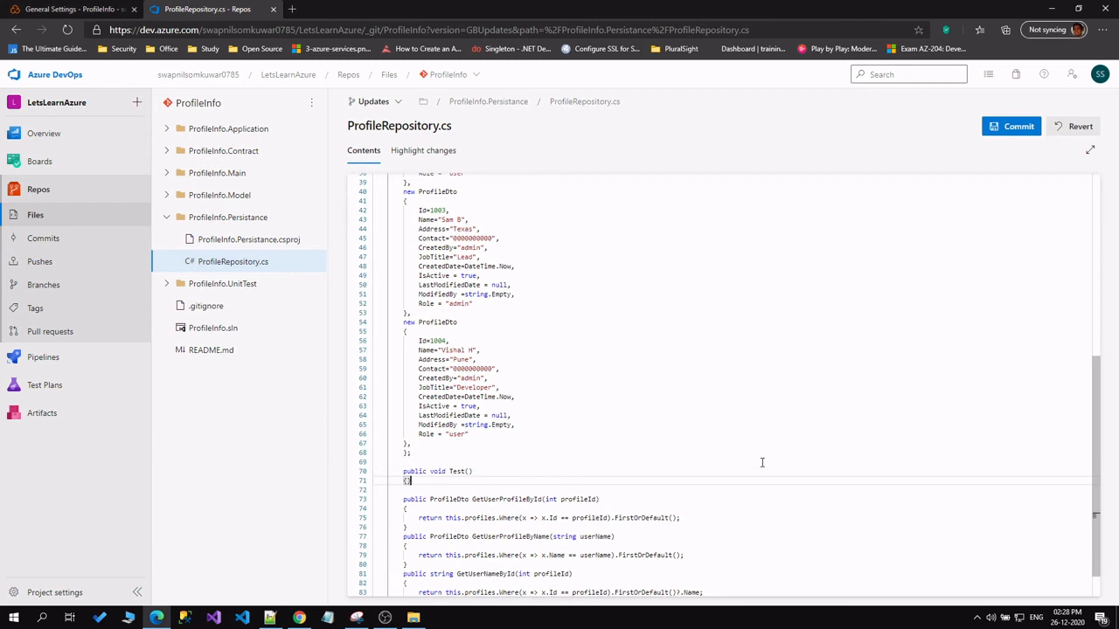
key("Return")
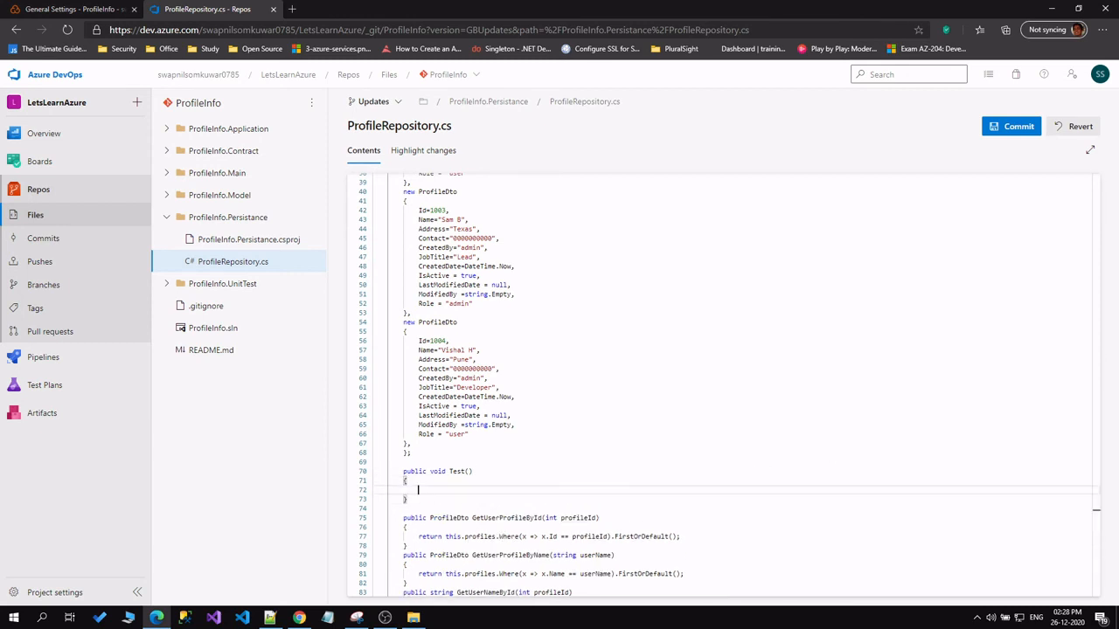
Commit the ProfileRepository.cs change to the Updates branch and create a pull request from Updates into main.
left_click(1017, 129)
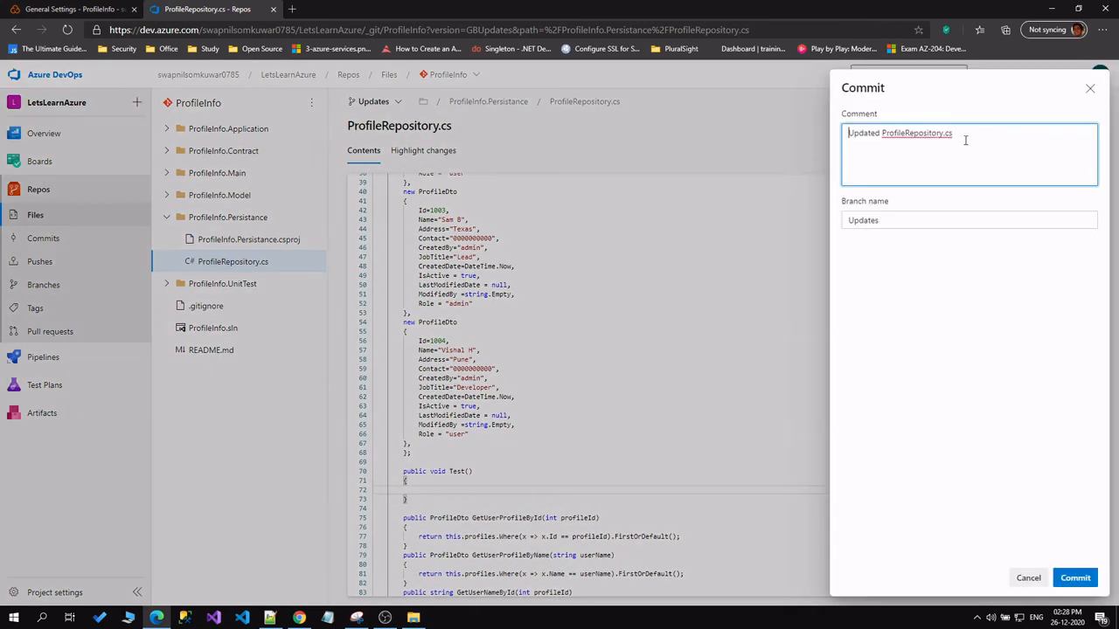
left_click(1090, 583)
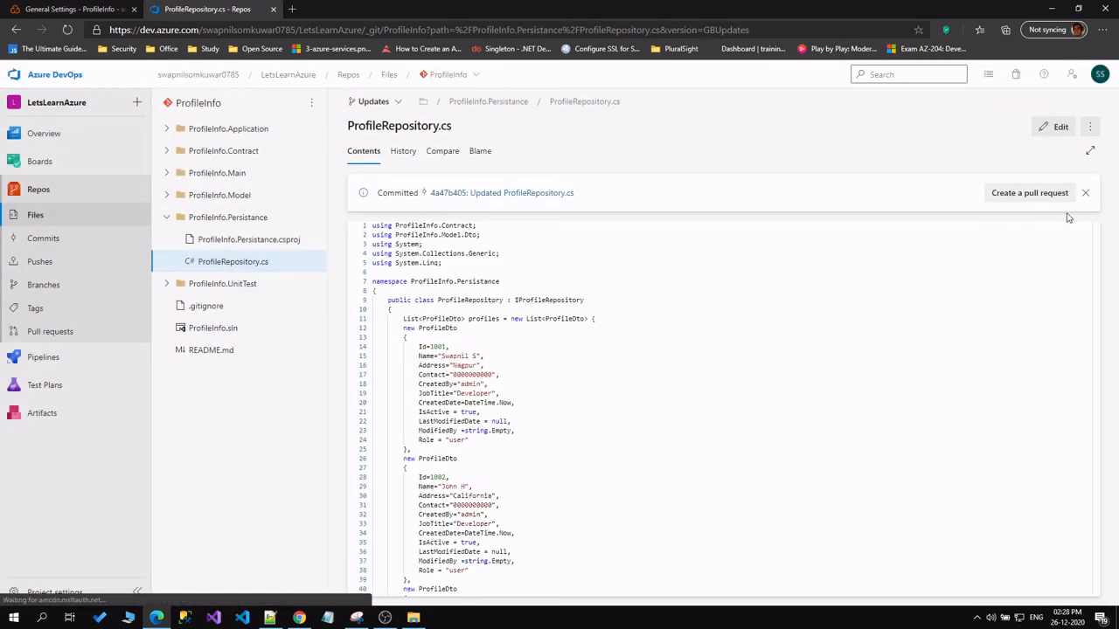
left_click(1021, 196)
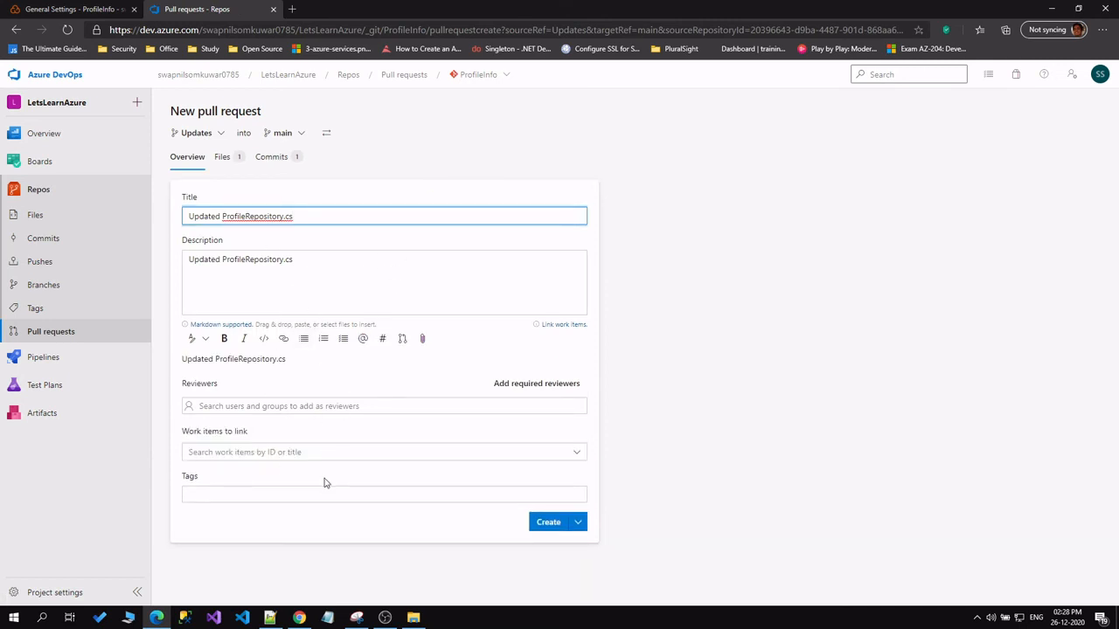
left_click(549, 521)
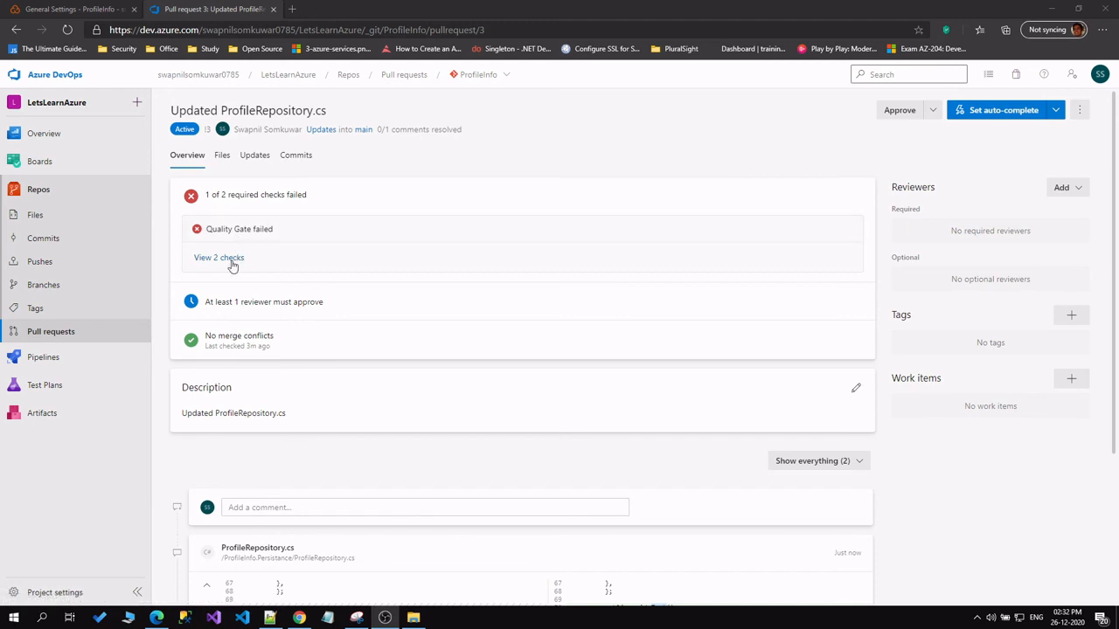
Examine the pull request's Quality Gate check and new code smells in SonarCloud, and return to the pull request.
left_click(252, 230)
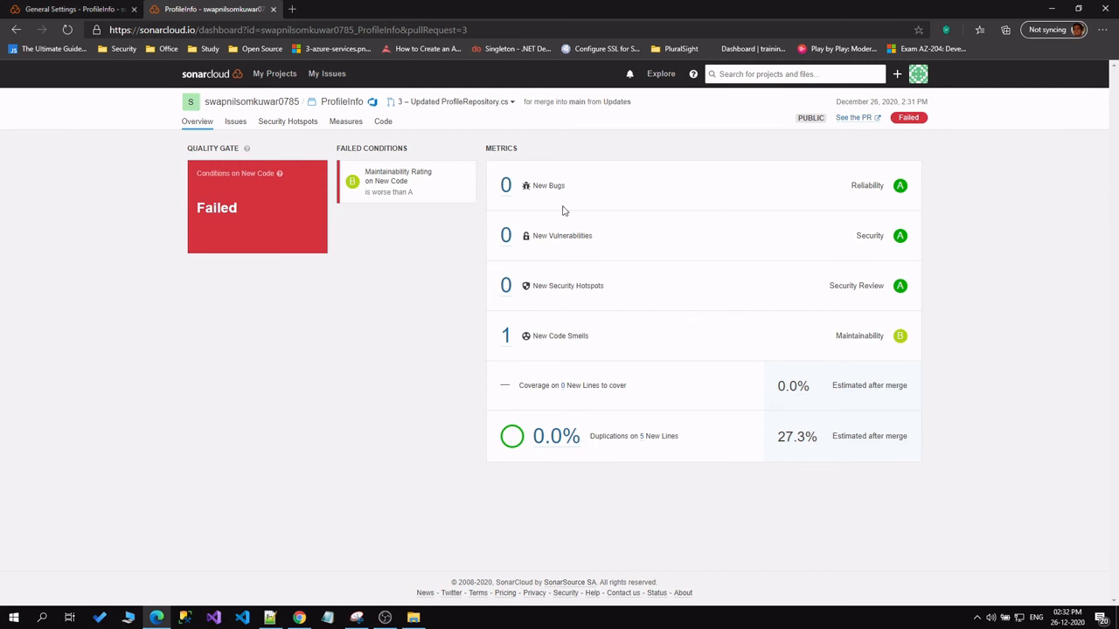
left_click(509, 343)
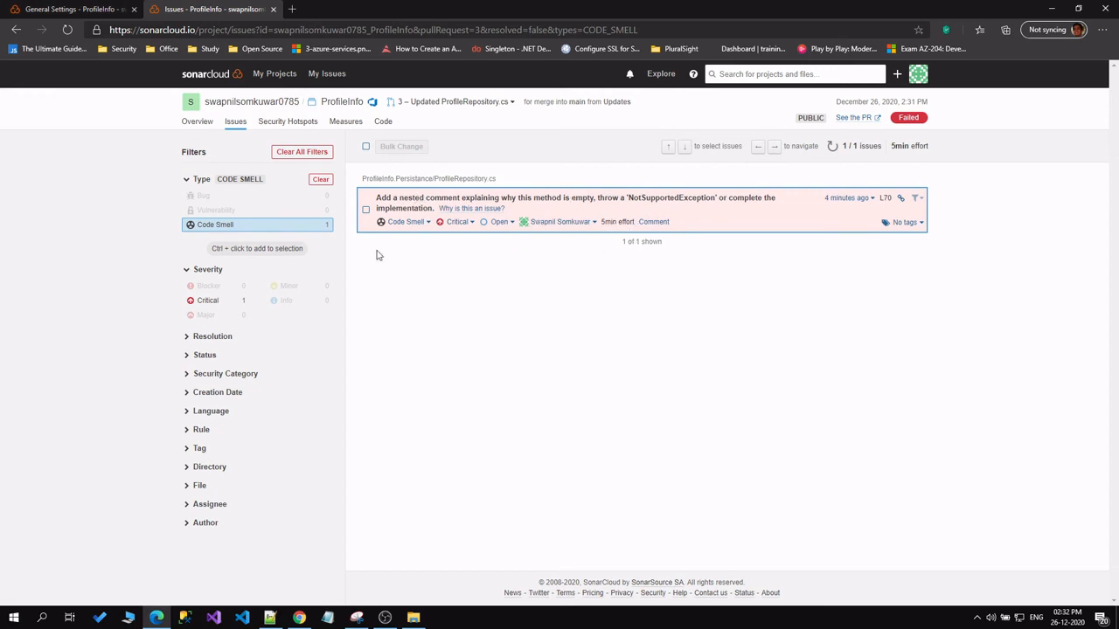
left_click(12, 35)
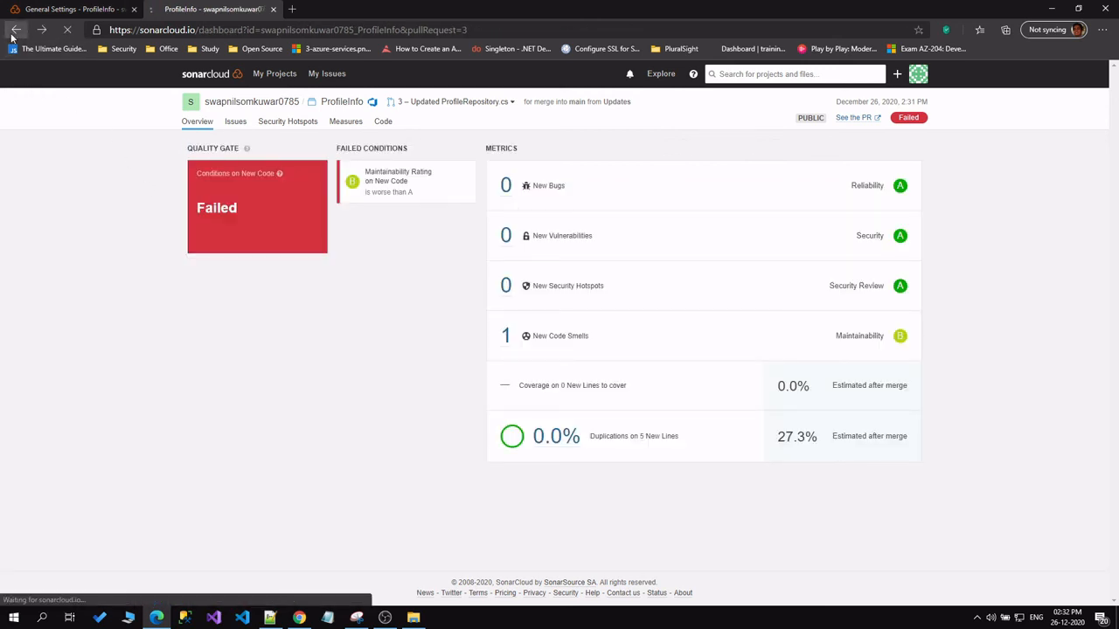
left_click(12, 35)
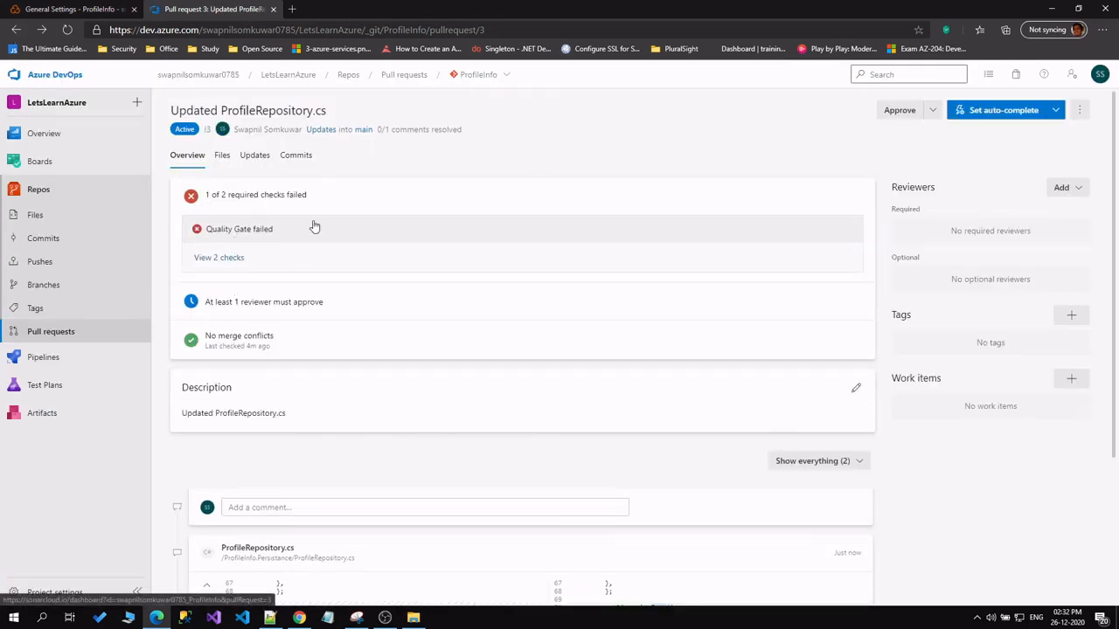
Review the pull request's changed file and resolve the SonarCloud code smell comment on the Test() method.
left_click(222, 157)
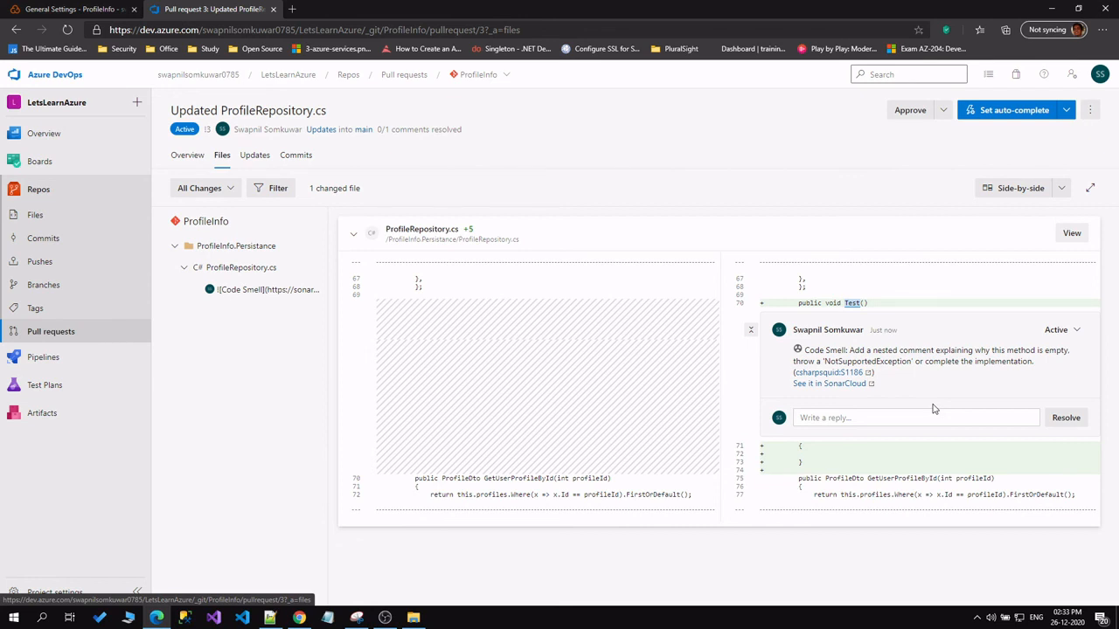
left_click(878, 416)
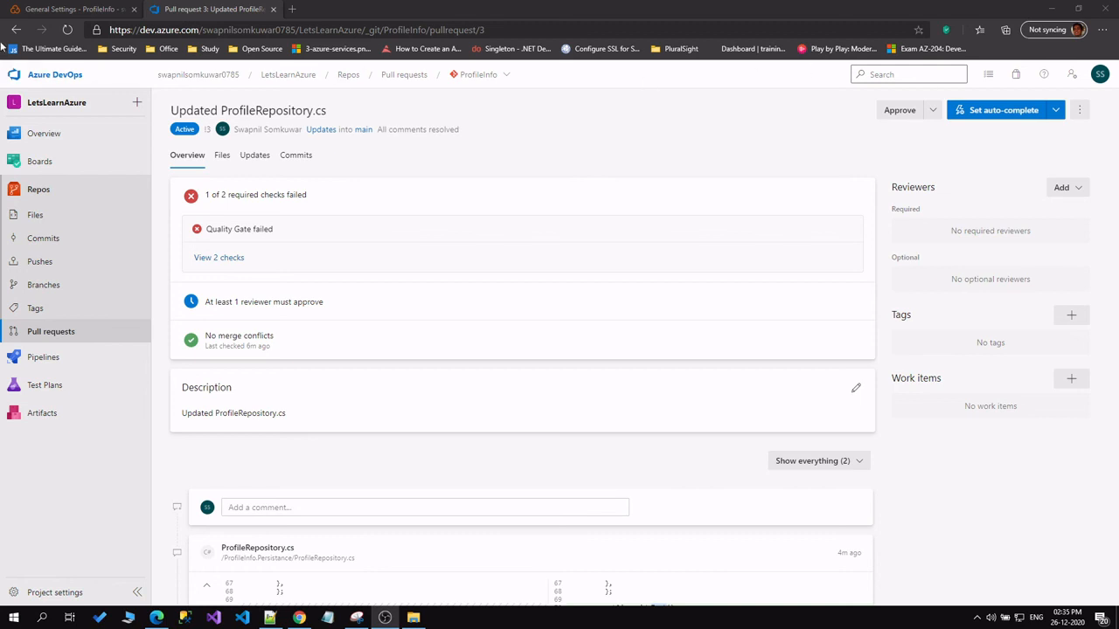
Switch to the ProfileInfo project in SonarCloud and review the main branch's overview metrics.
left_click(53, 10)
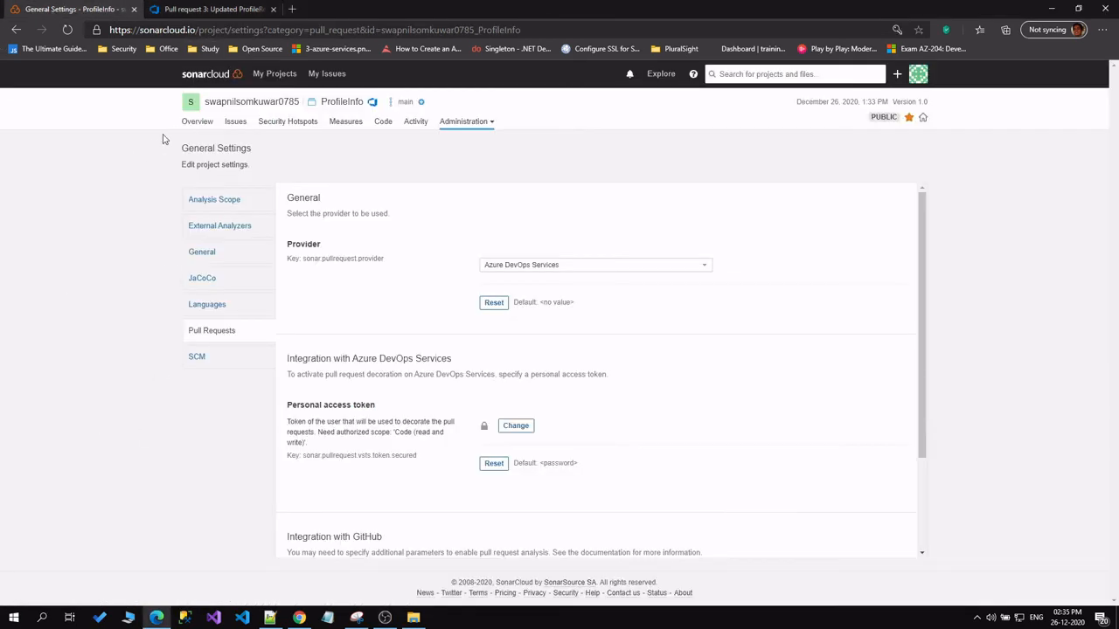
left_click(195, 129)
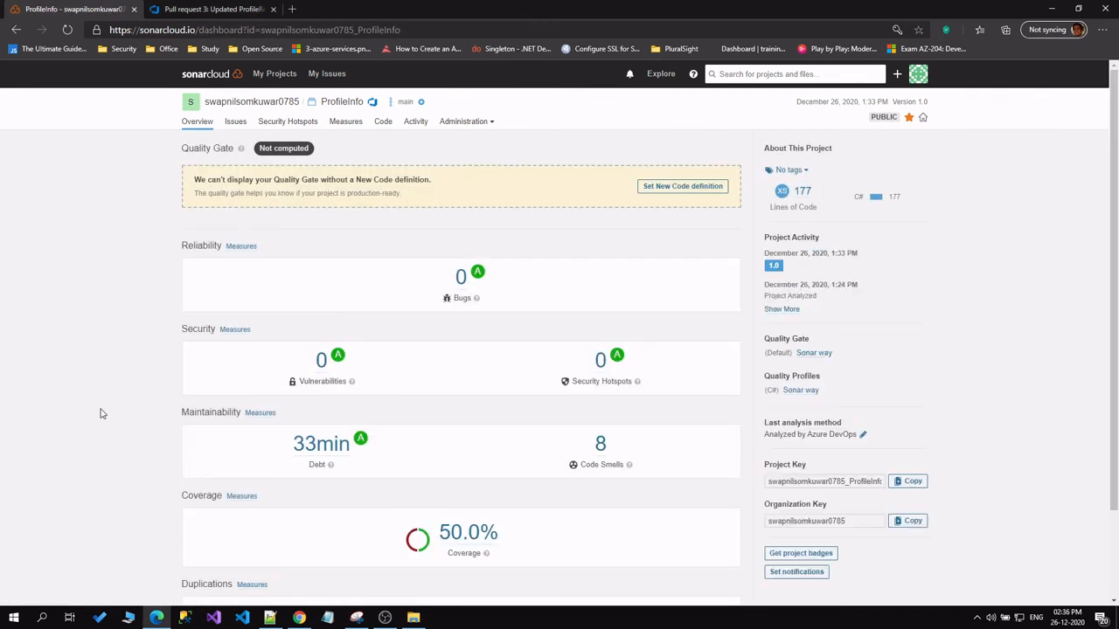
scroll(101, 414, "down", 2)
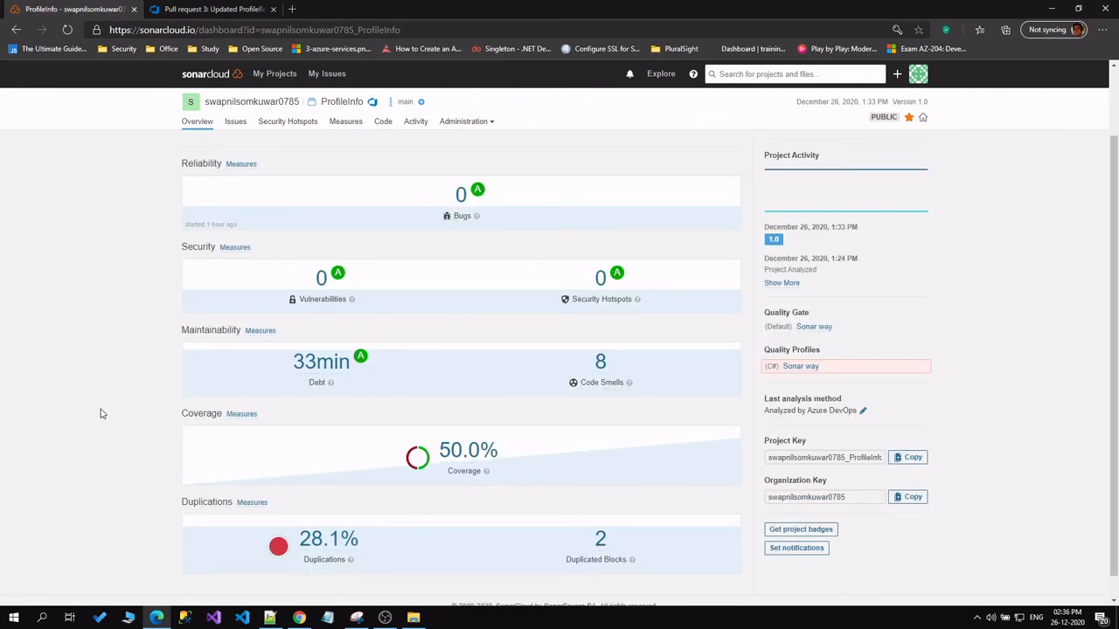